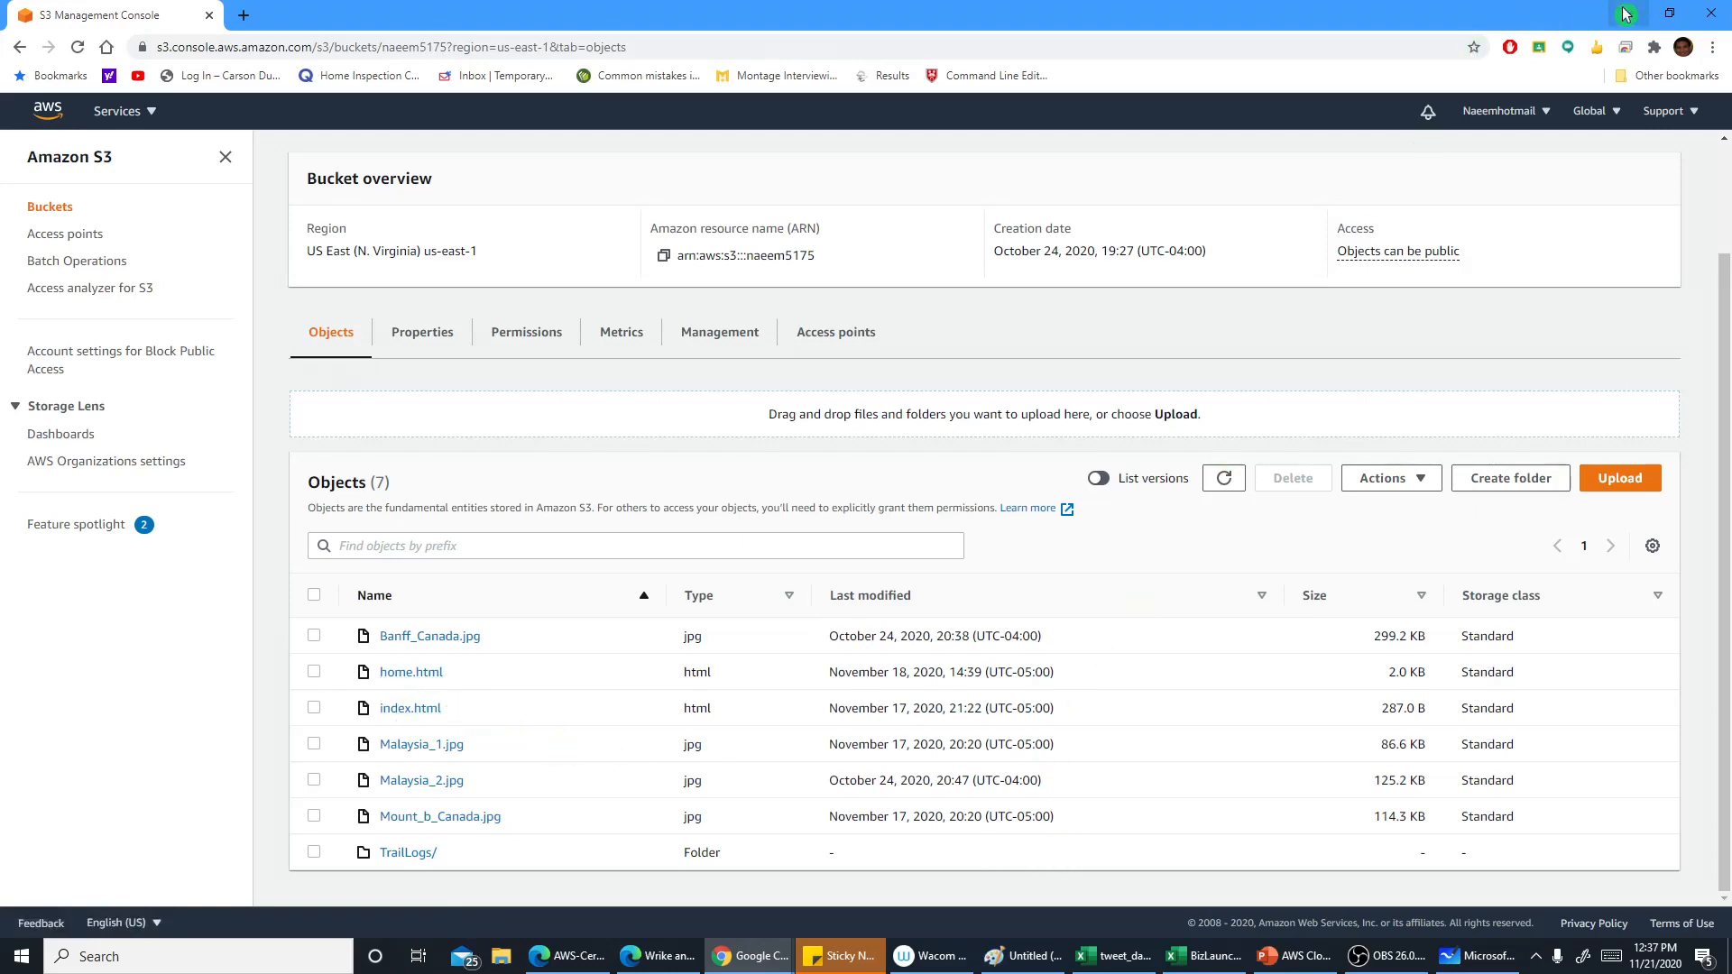
Open the home.html file from the desktop in Notepad
left_click(1625, 14)
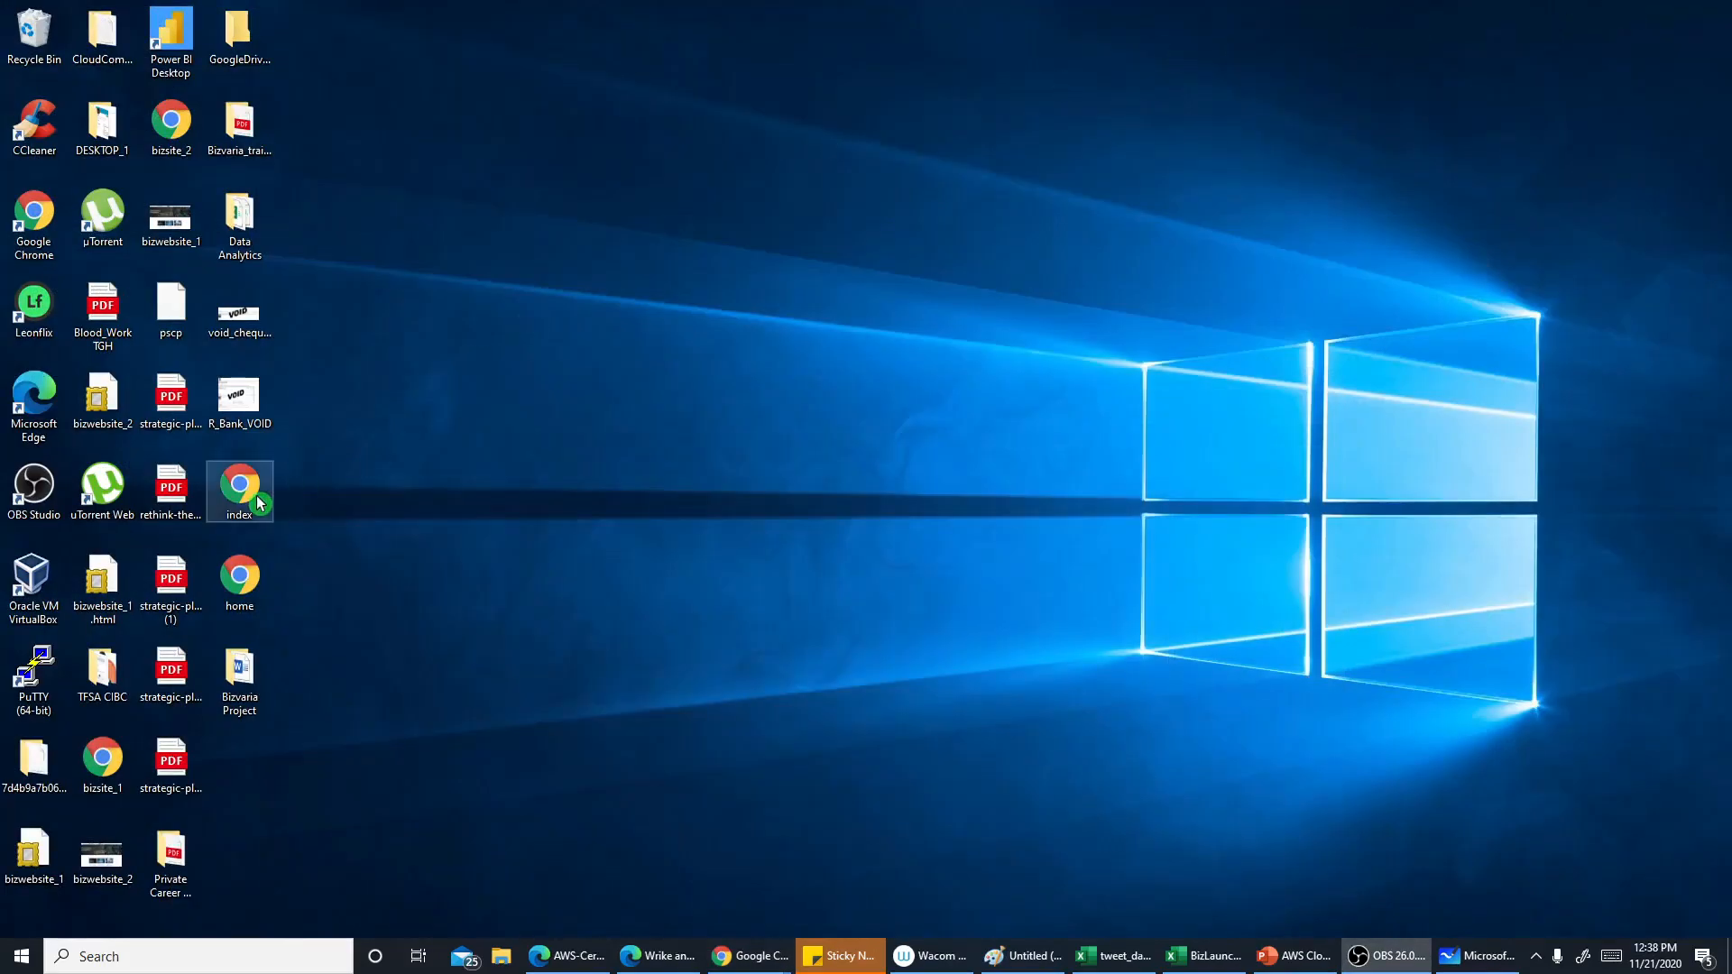
right_click(256, 495)
left_click(328, 506)
right_click(251, 577)
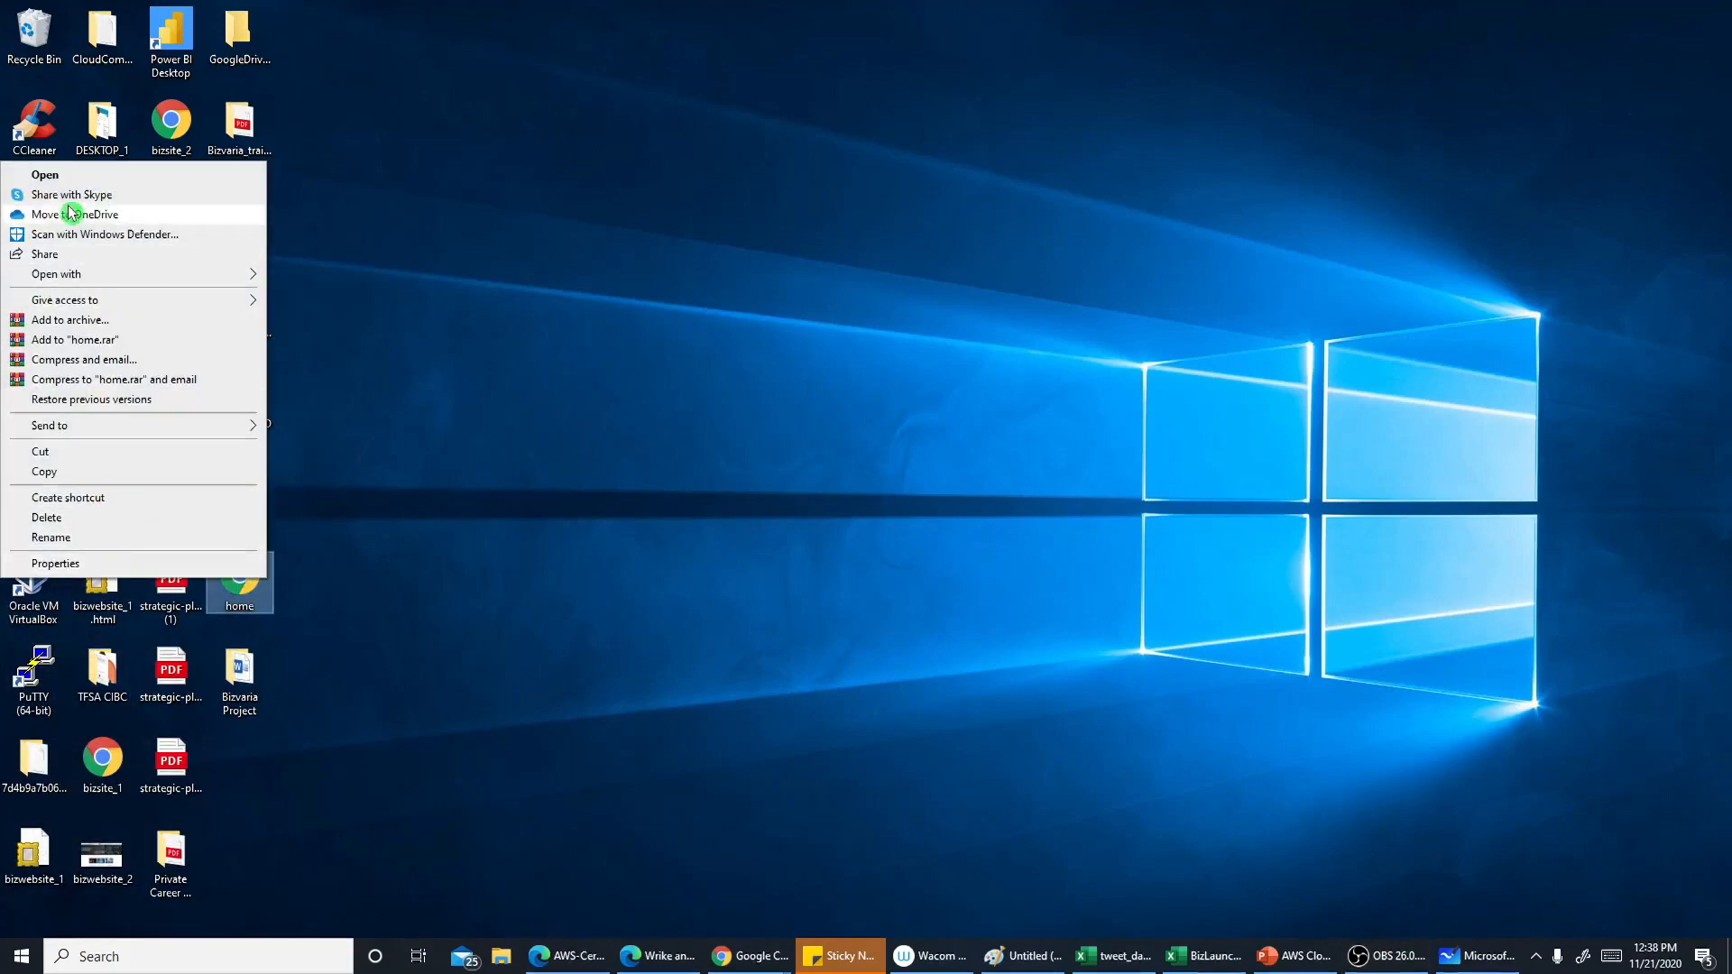
mouse_move(83, 274)
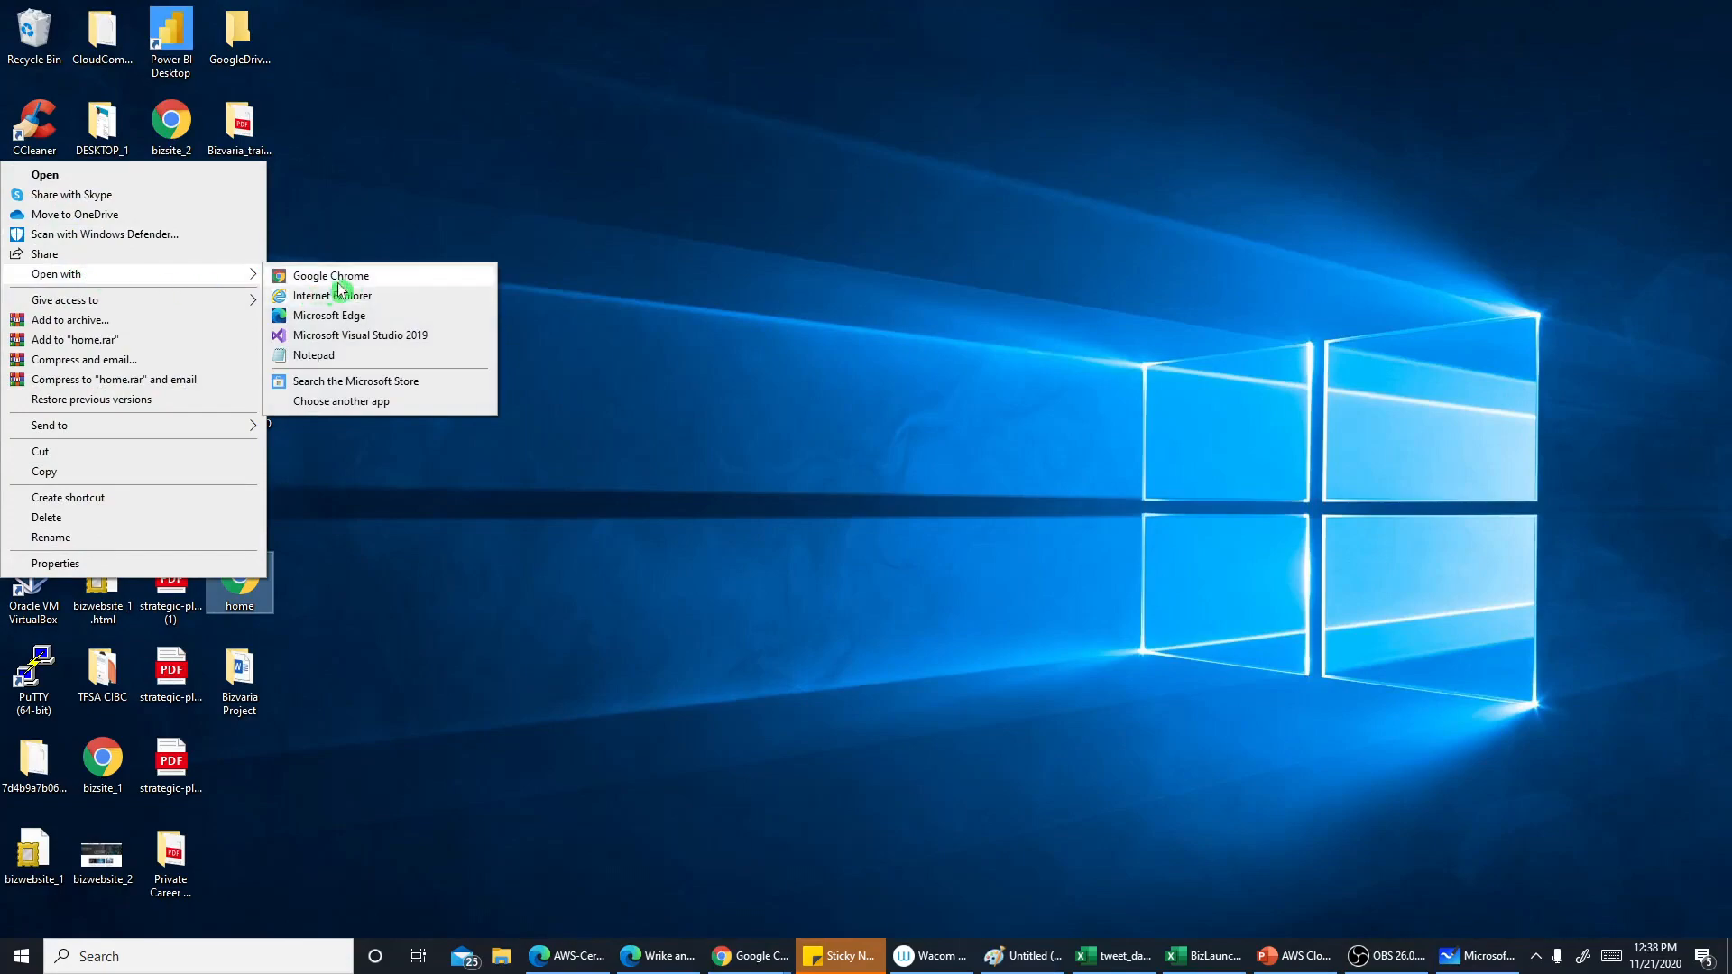
left_click(354, 356)
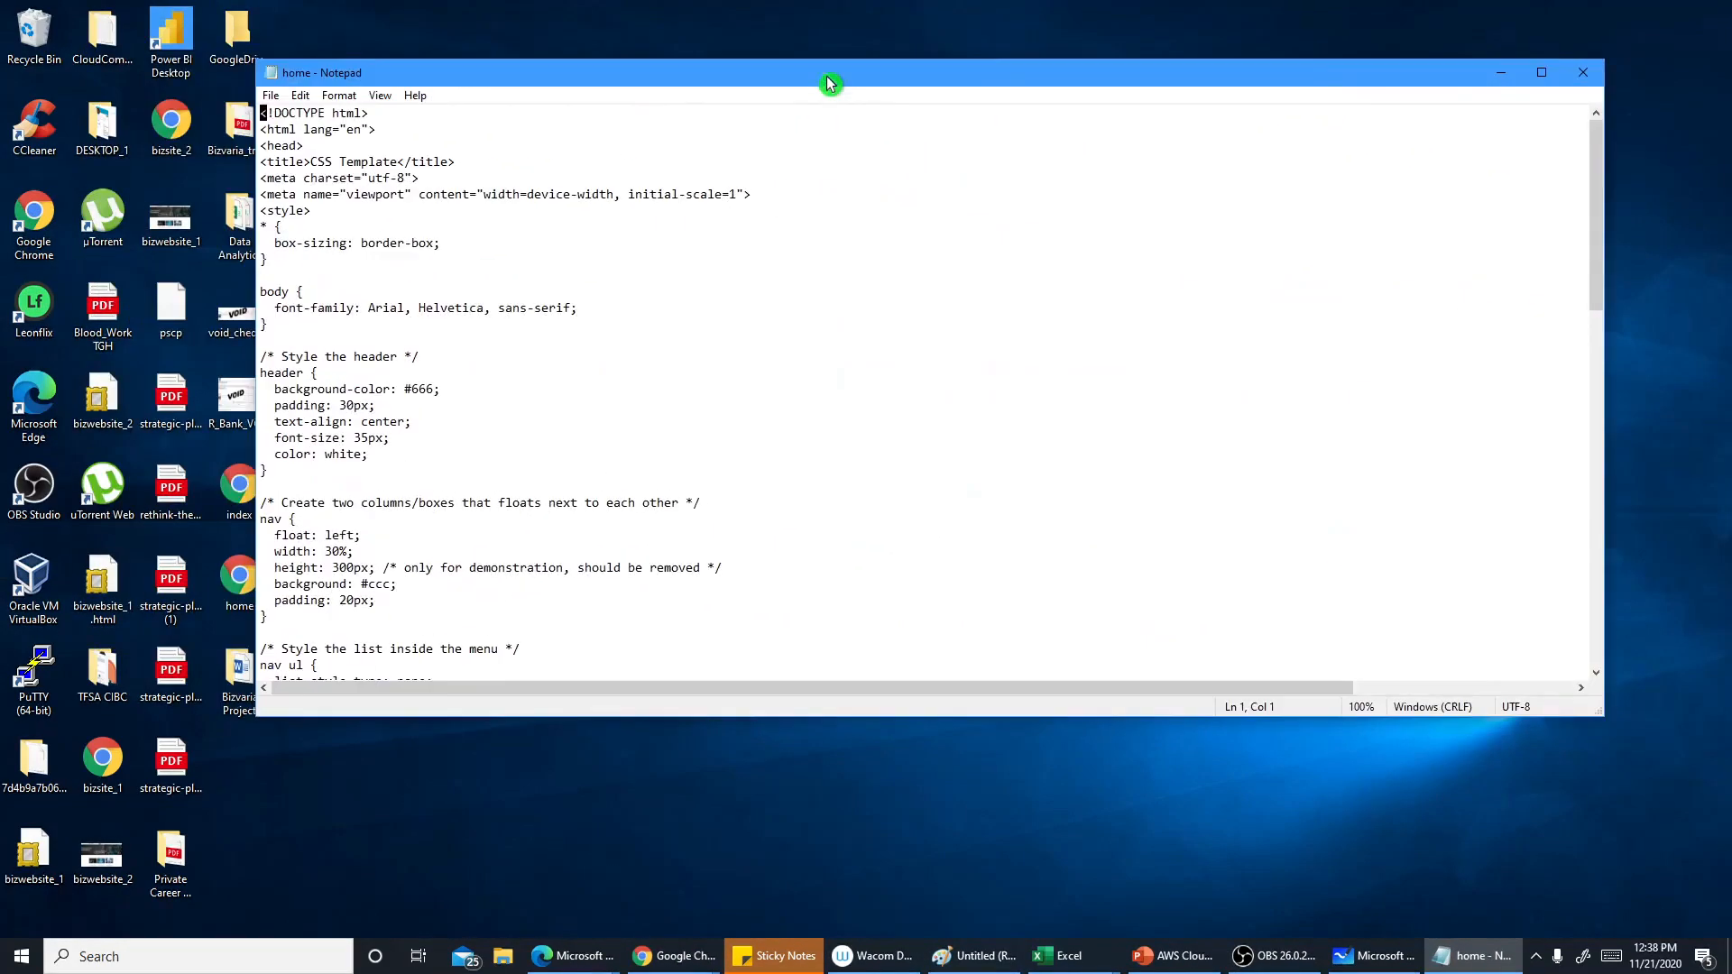
Maximize the editor and scroll through the home.html source down to its body section
left_click(1546, 74)
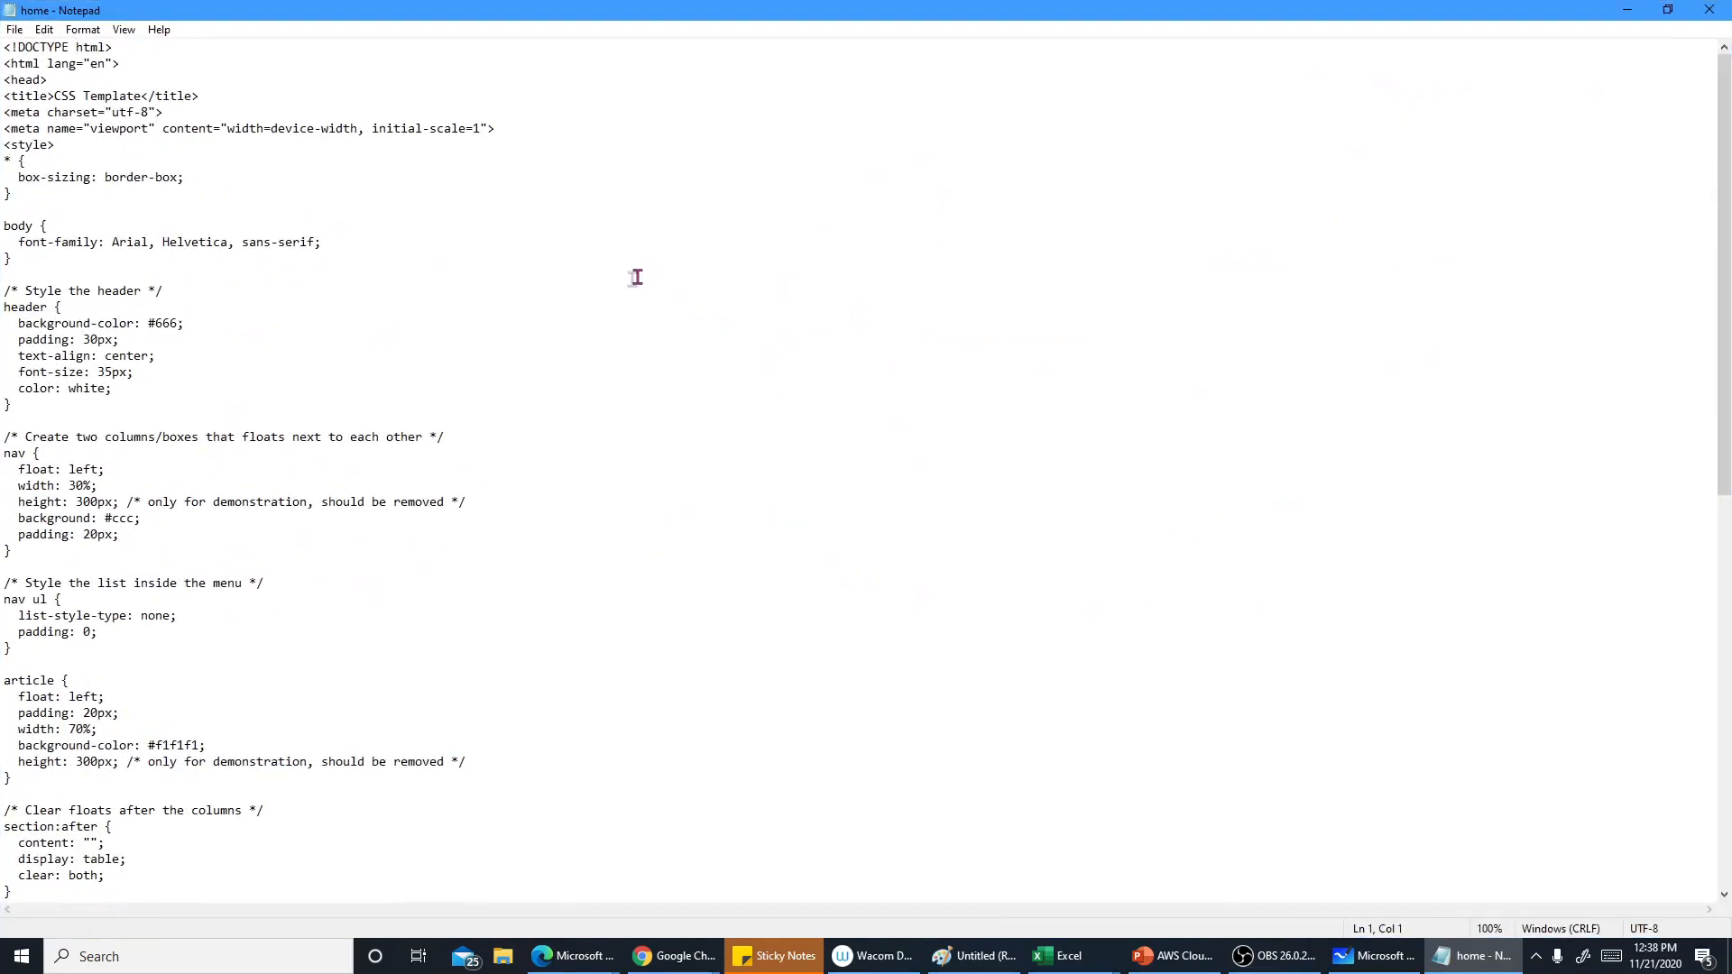
scroll(622, 283, "down", 2)
scroll(622, 284, "down", 7)
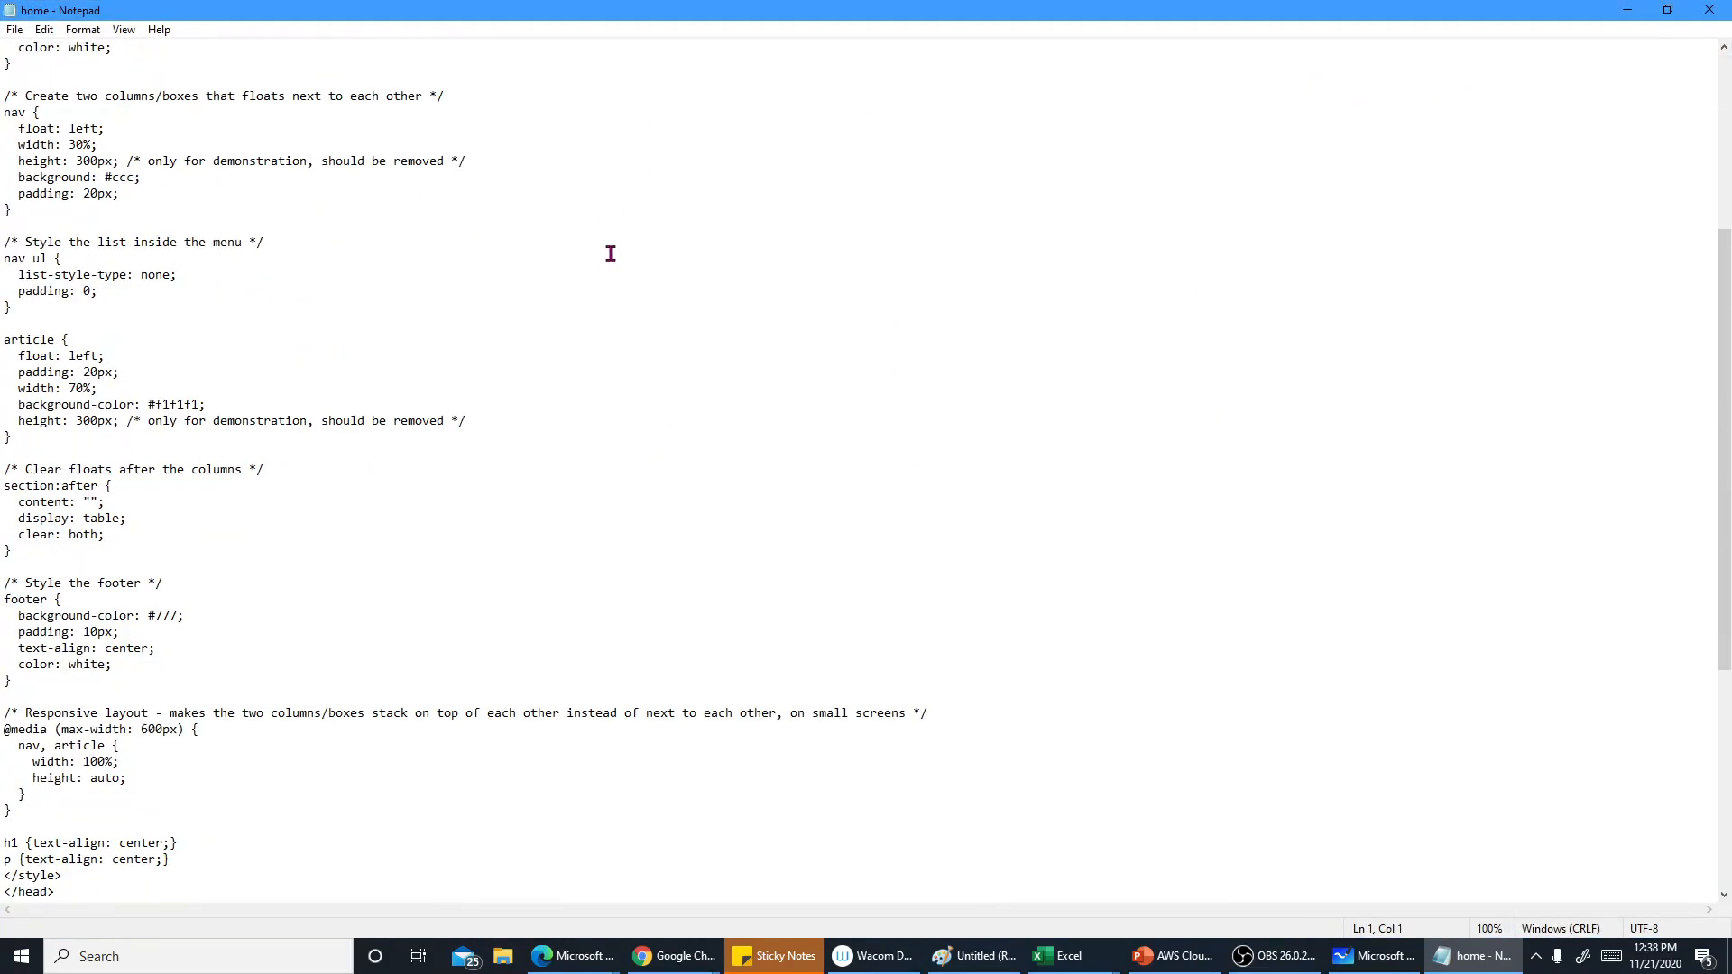
scroll(611, 253, "down", 3)
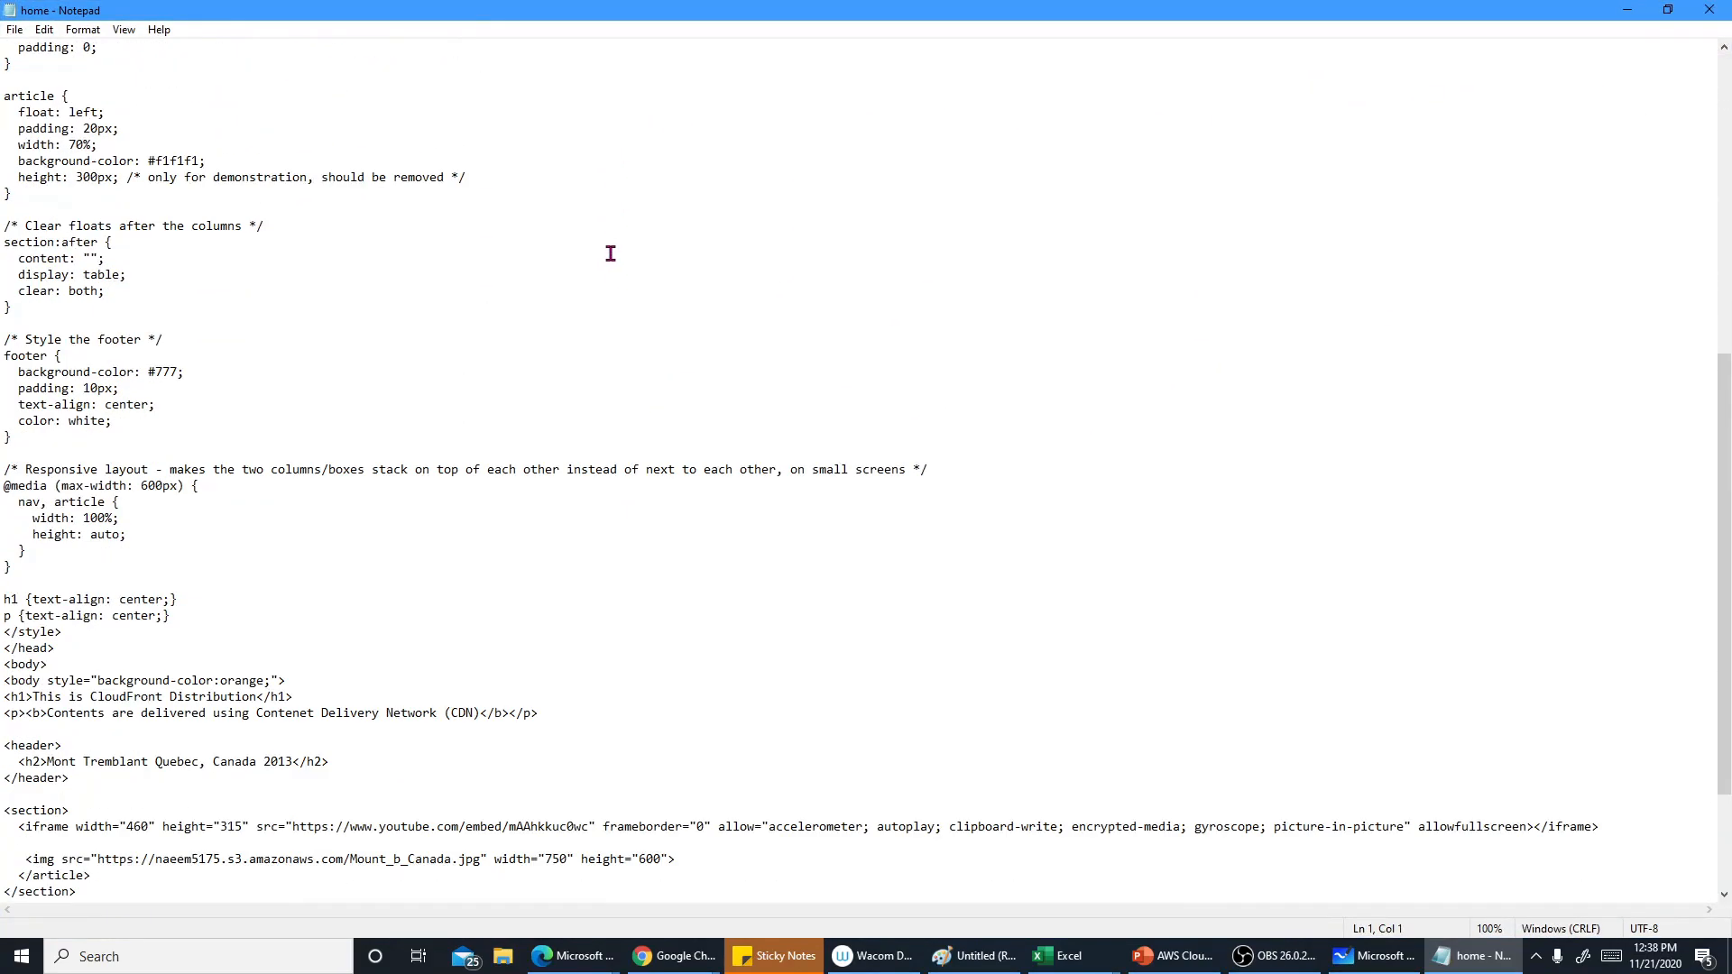
scroll(611, 254, "down", 4)
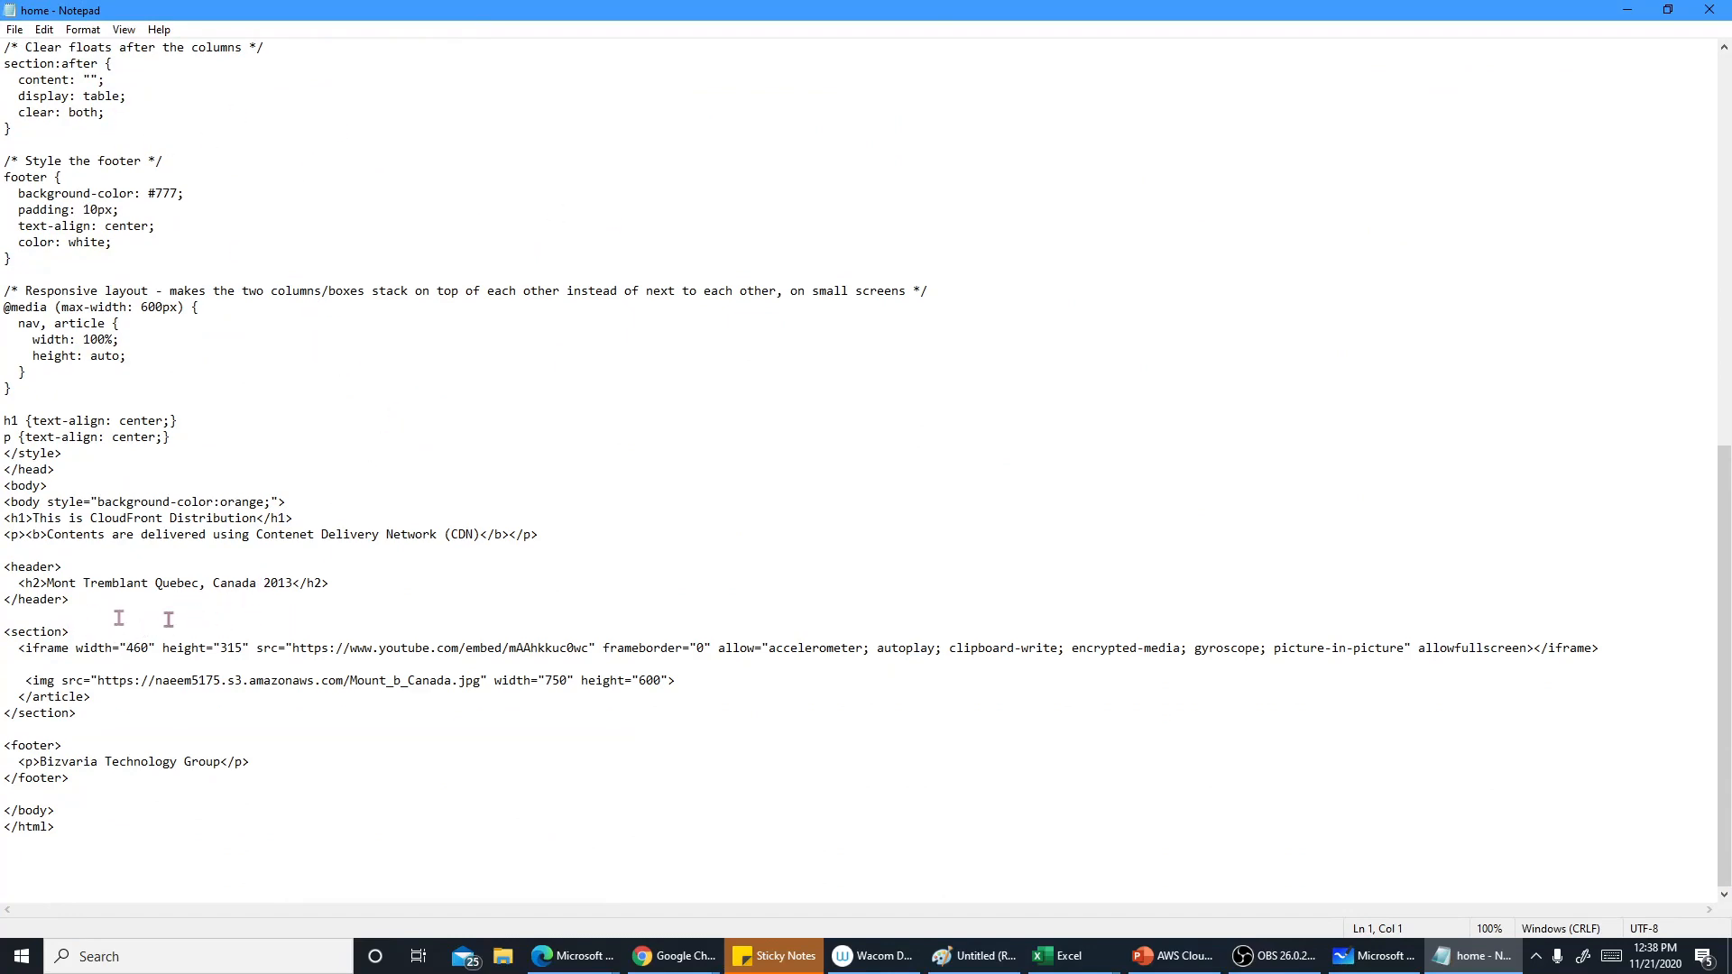
Highlight the header text, the image tag and the embedded video URL in the HTML, then close the editor
left_click_drag(47, 583, 261, 582)
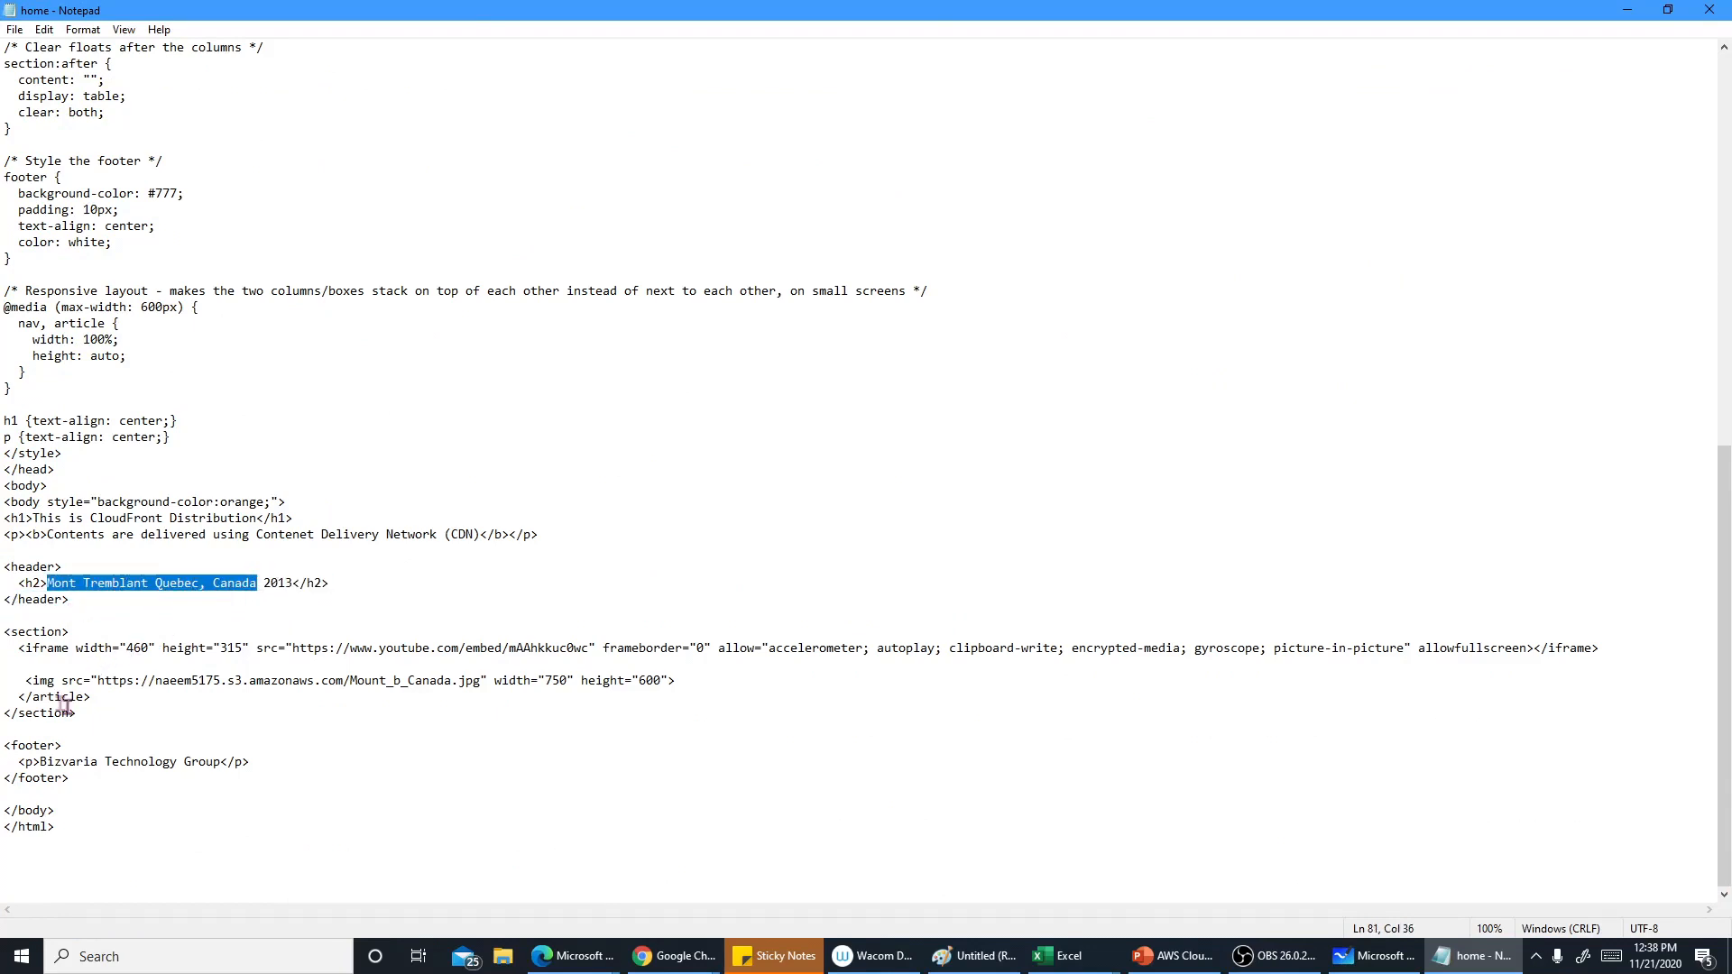
left_click_drag(16, 655, 755, 672)
left_click(780, 681)
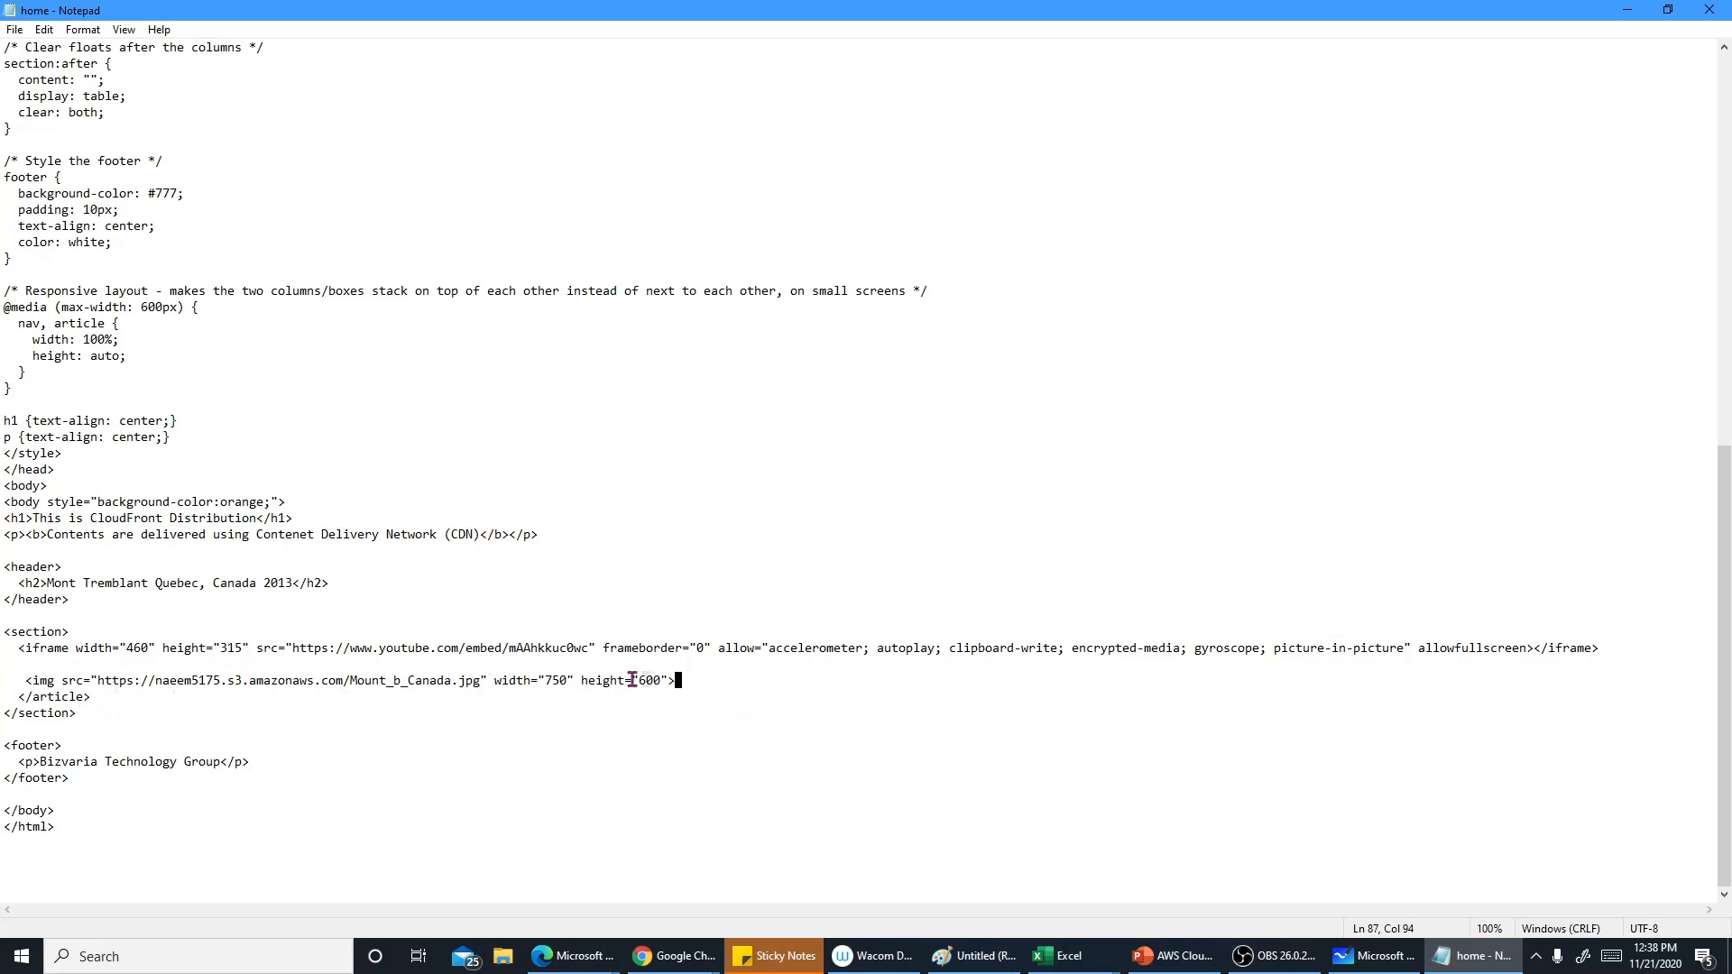
left_click_drag(695, 686, 27, 681)
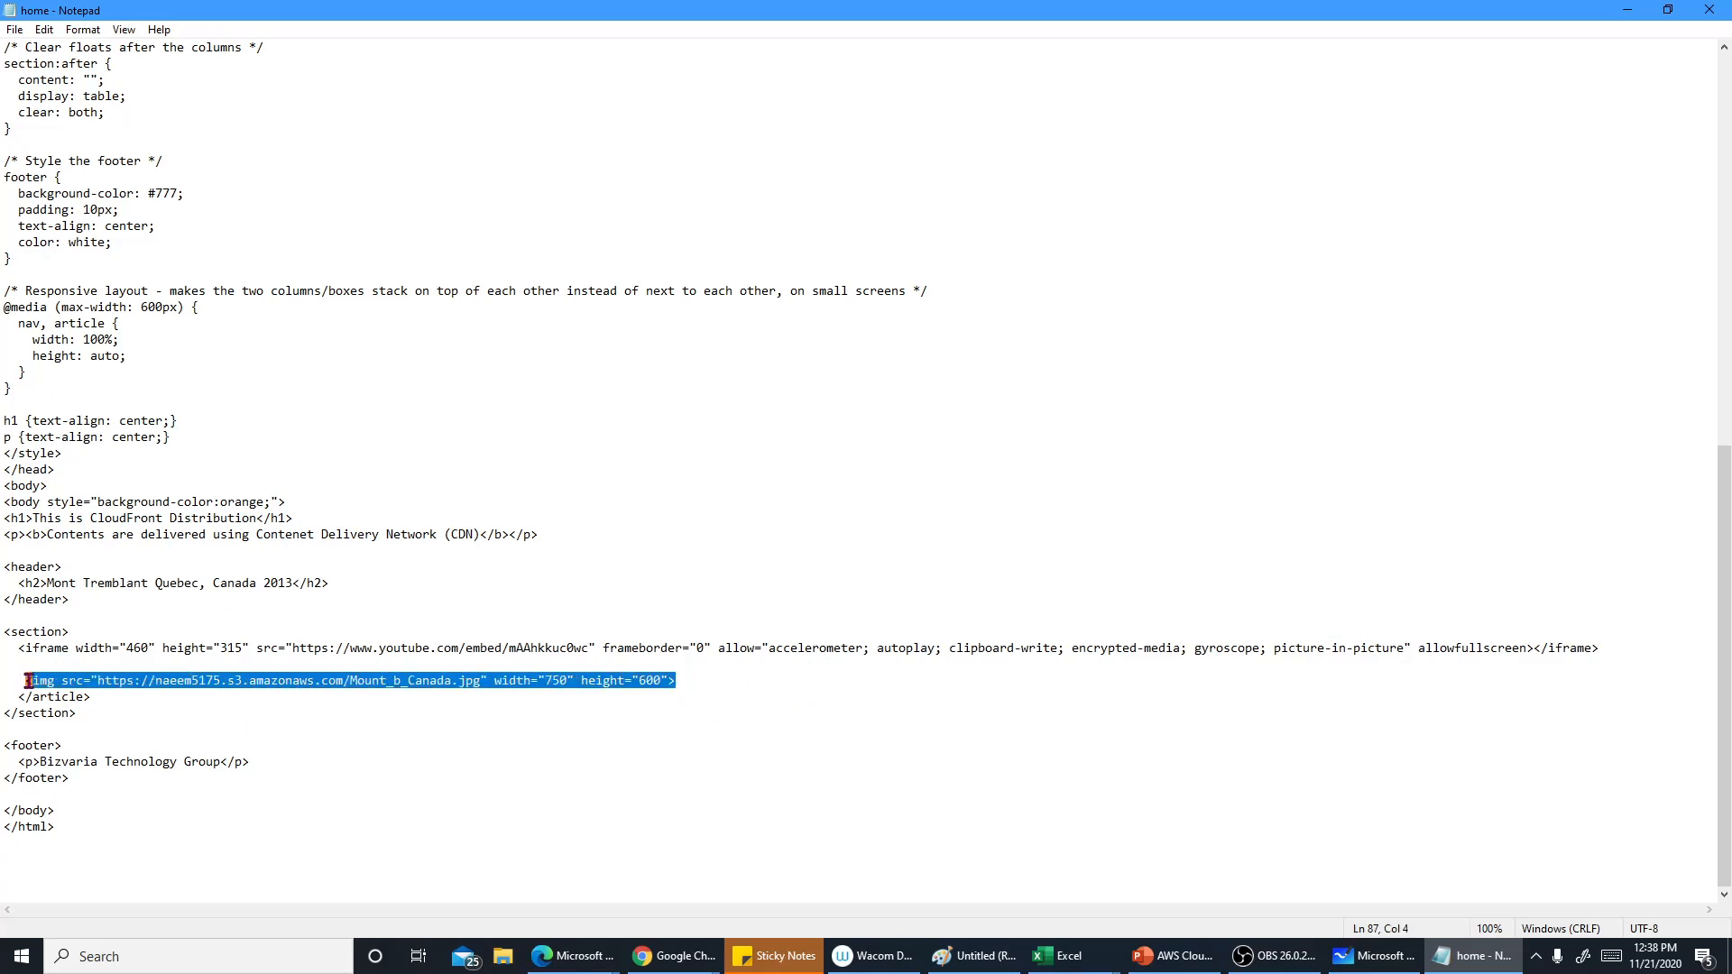
left_click(242, 739)
left_click_drag(696, 683, 470, 687)
left_click(424, 706)
left_click(445, 722)
left_click_drag(330, 650, 571, 650)
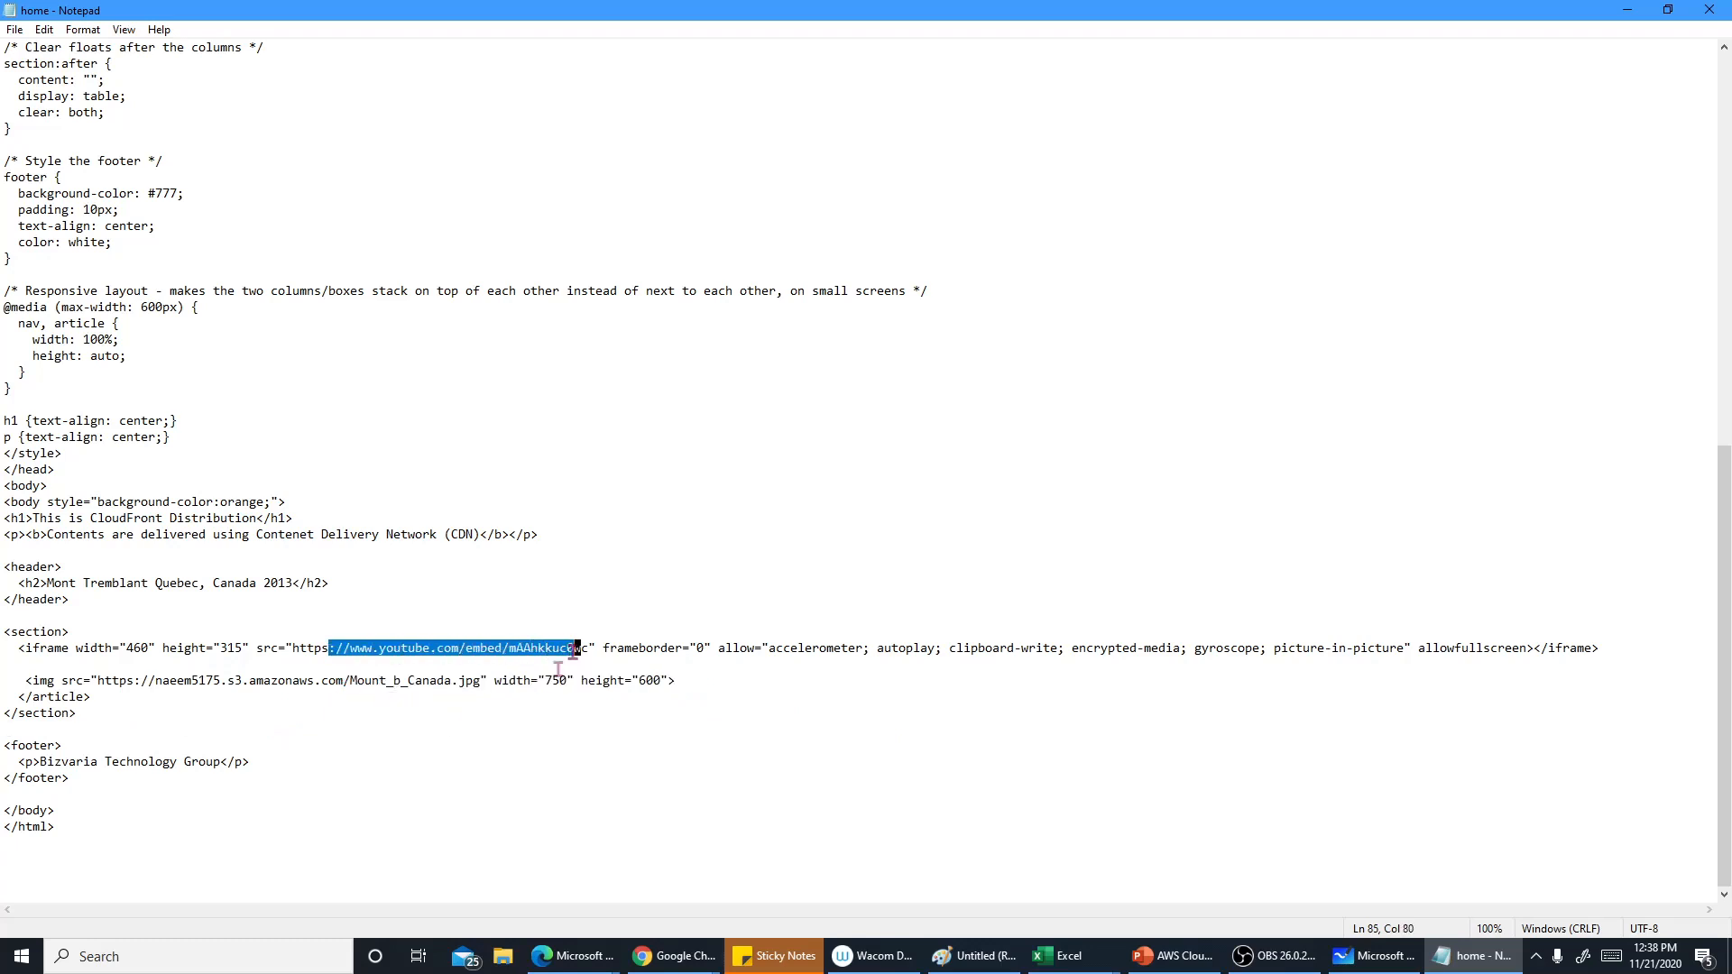
left_click(542, 730)
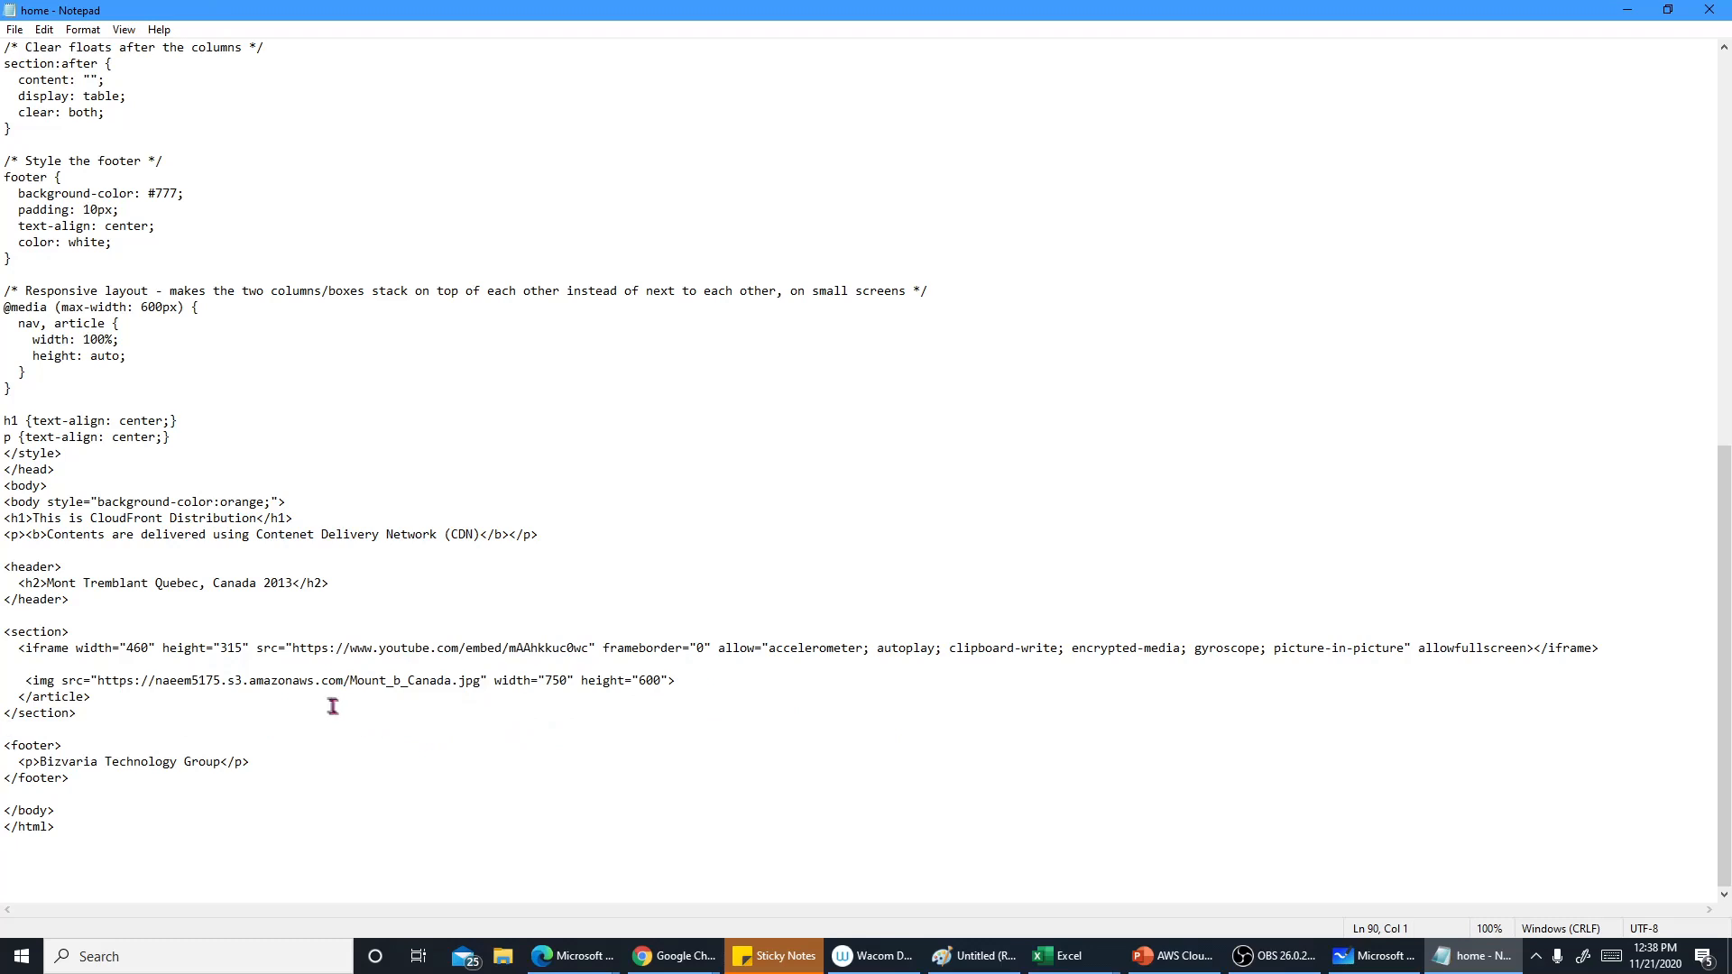
left_click(1710, 9)
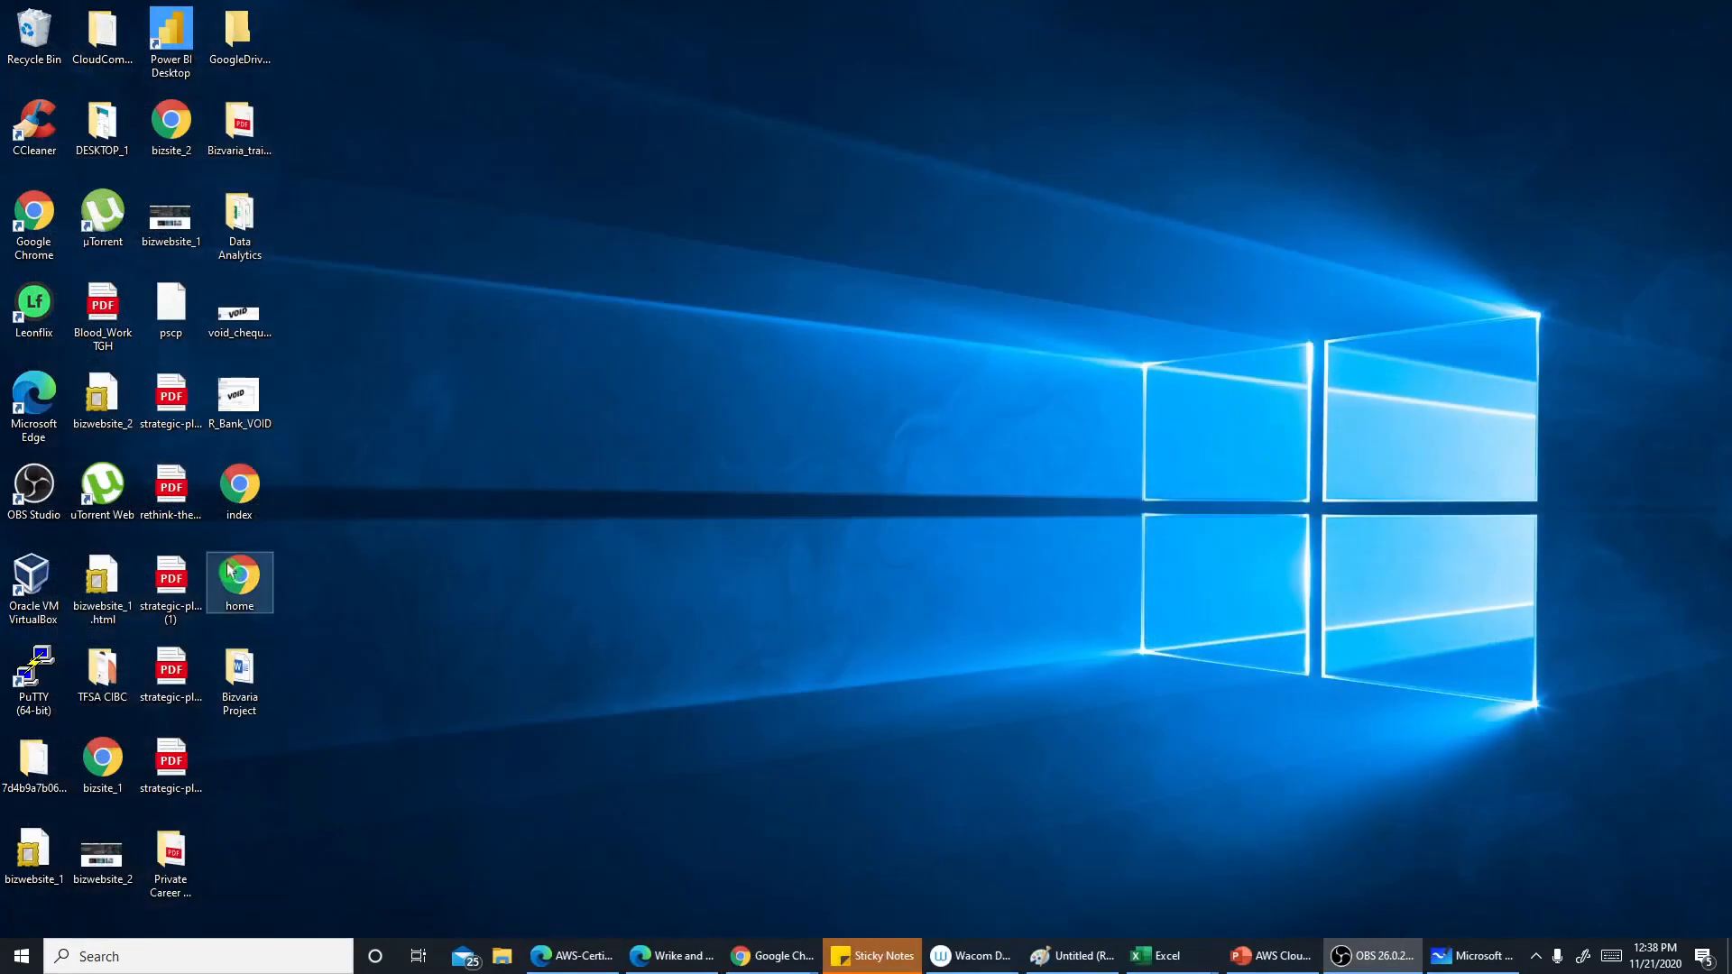
Open home.html in the browser, scroll through the rendered page, then close its tab
left_click(231, 570)
double_click(231, 570)
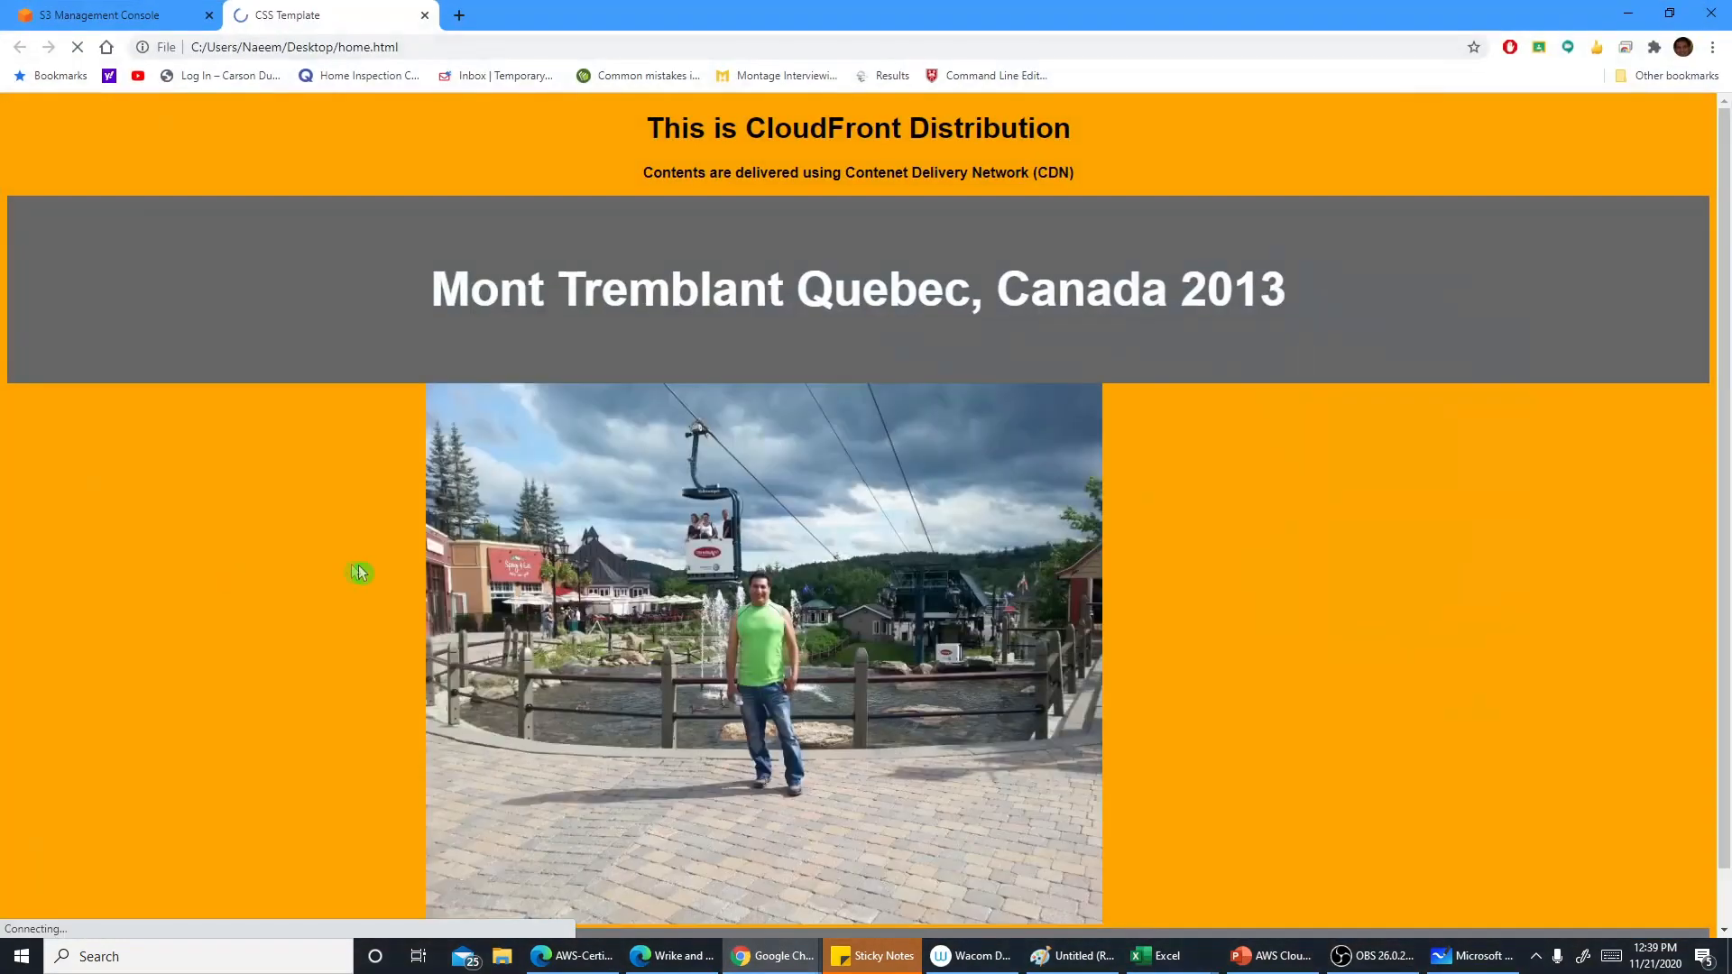
scroll(1269, 592, "down", 2)
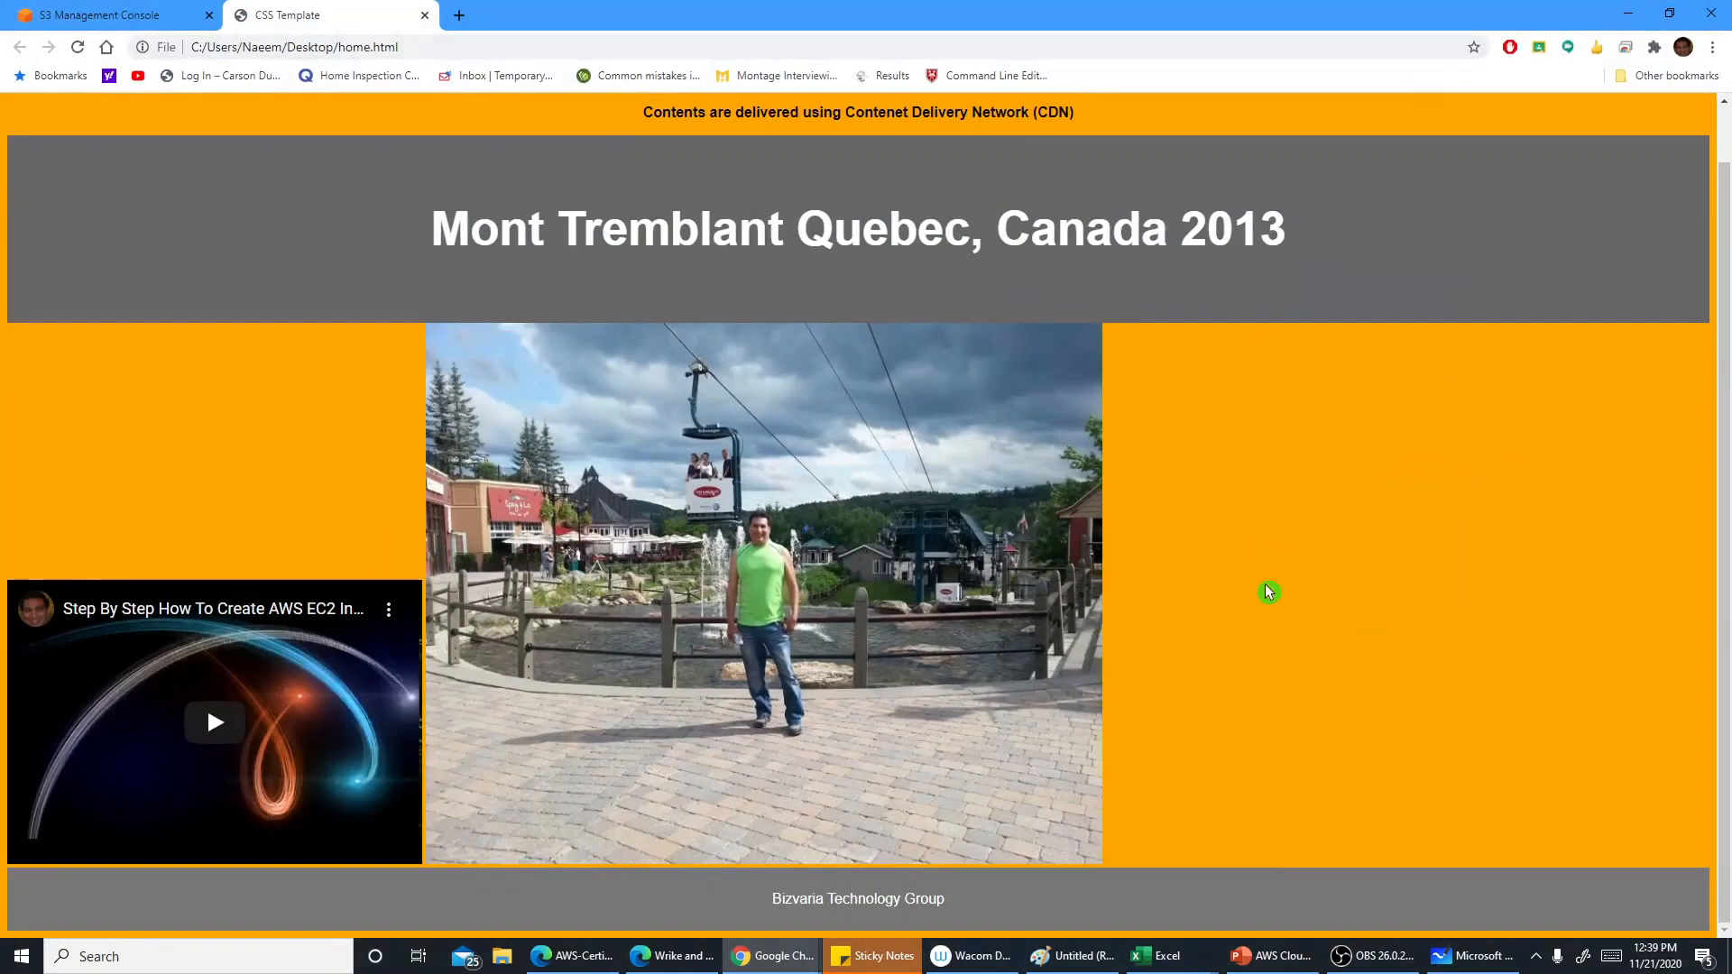
scroll(1263, 592, "up", 2)
left_click(398, 46)
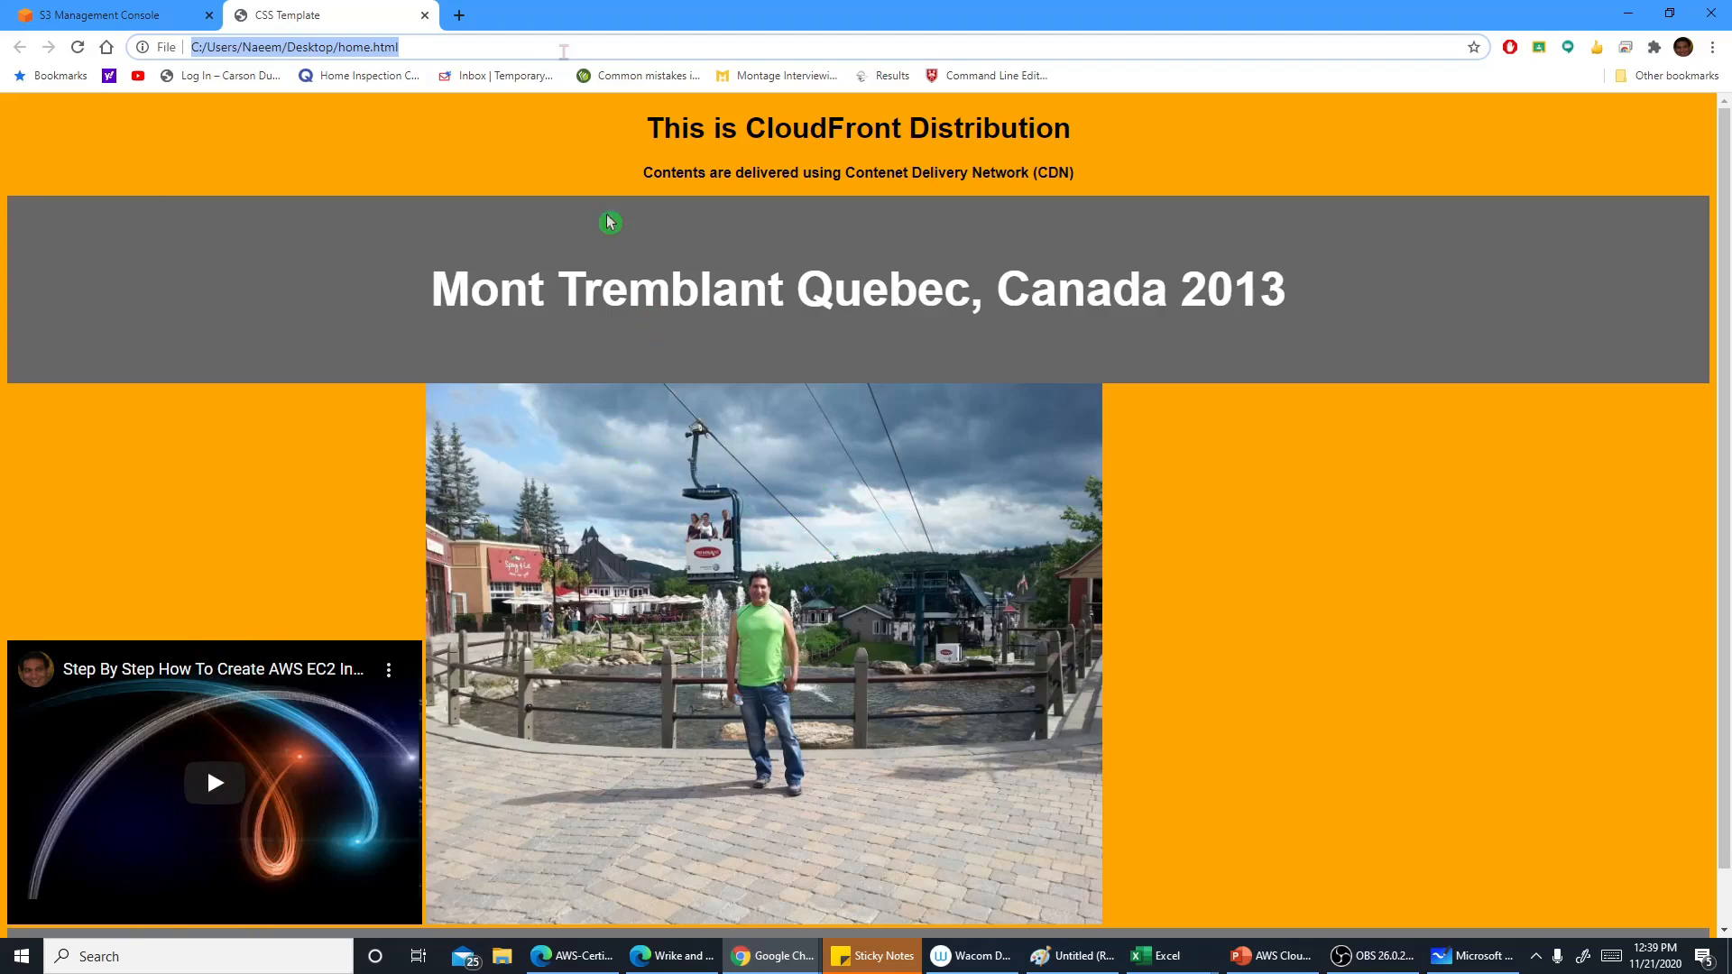
left_click(425, 16)
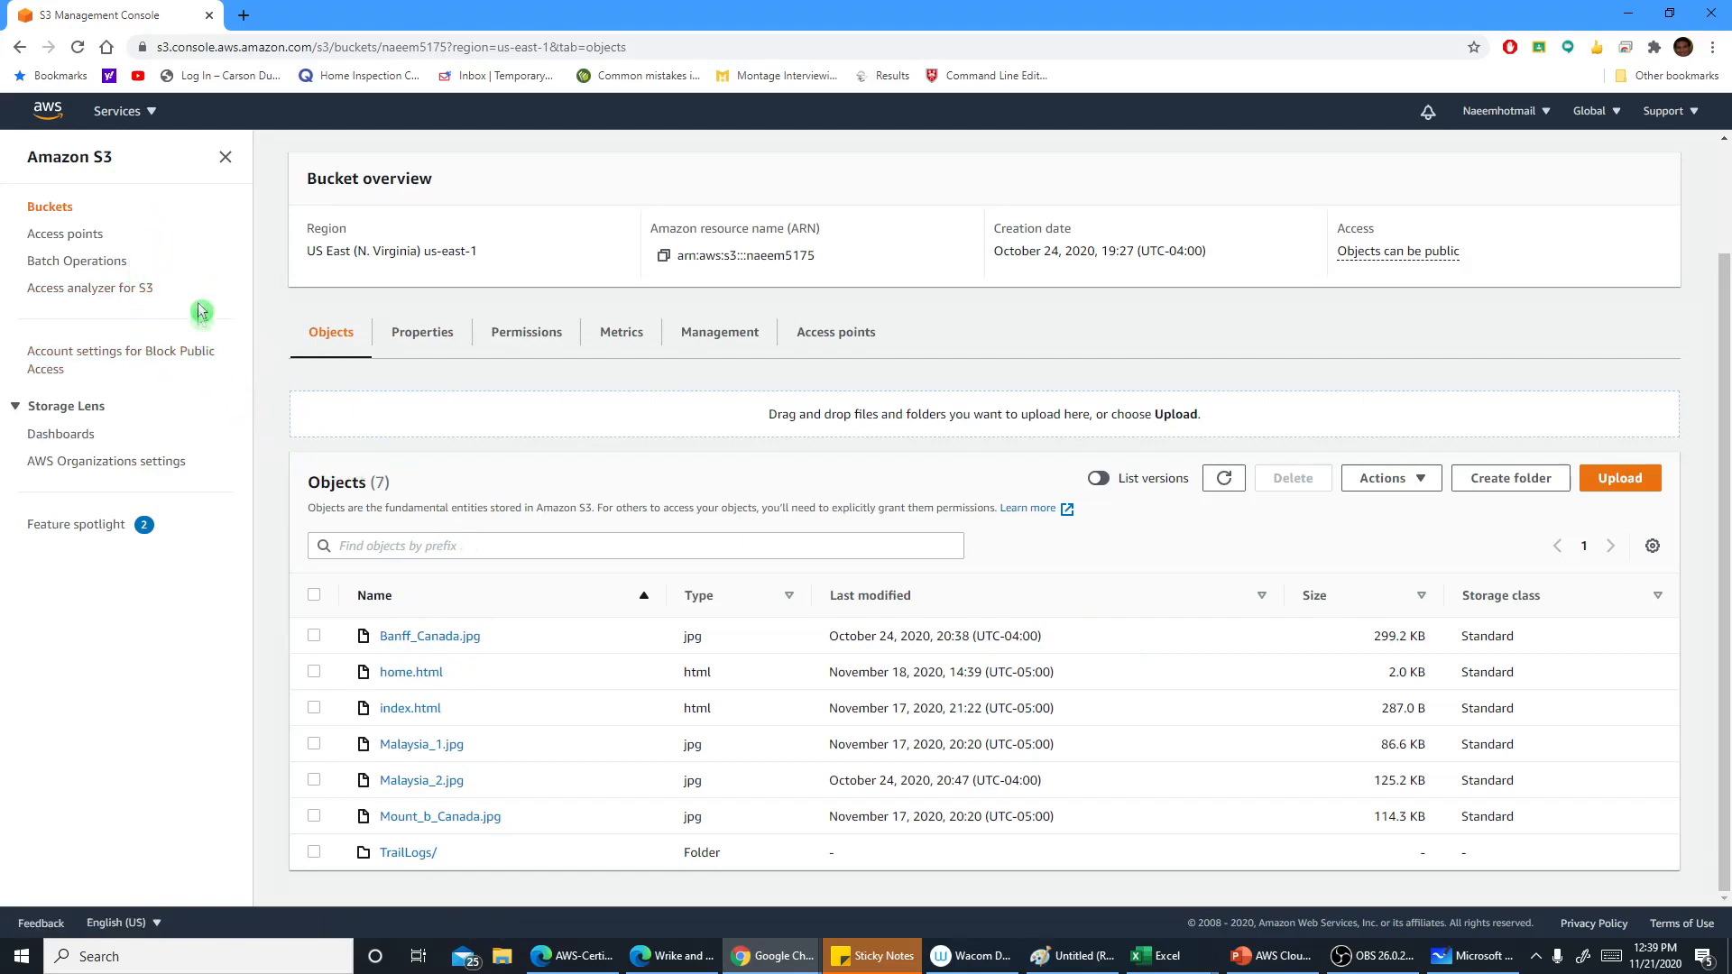
Open CloudFront in a new browser tab from the Services menu and switch to it
left_click(152, 113)
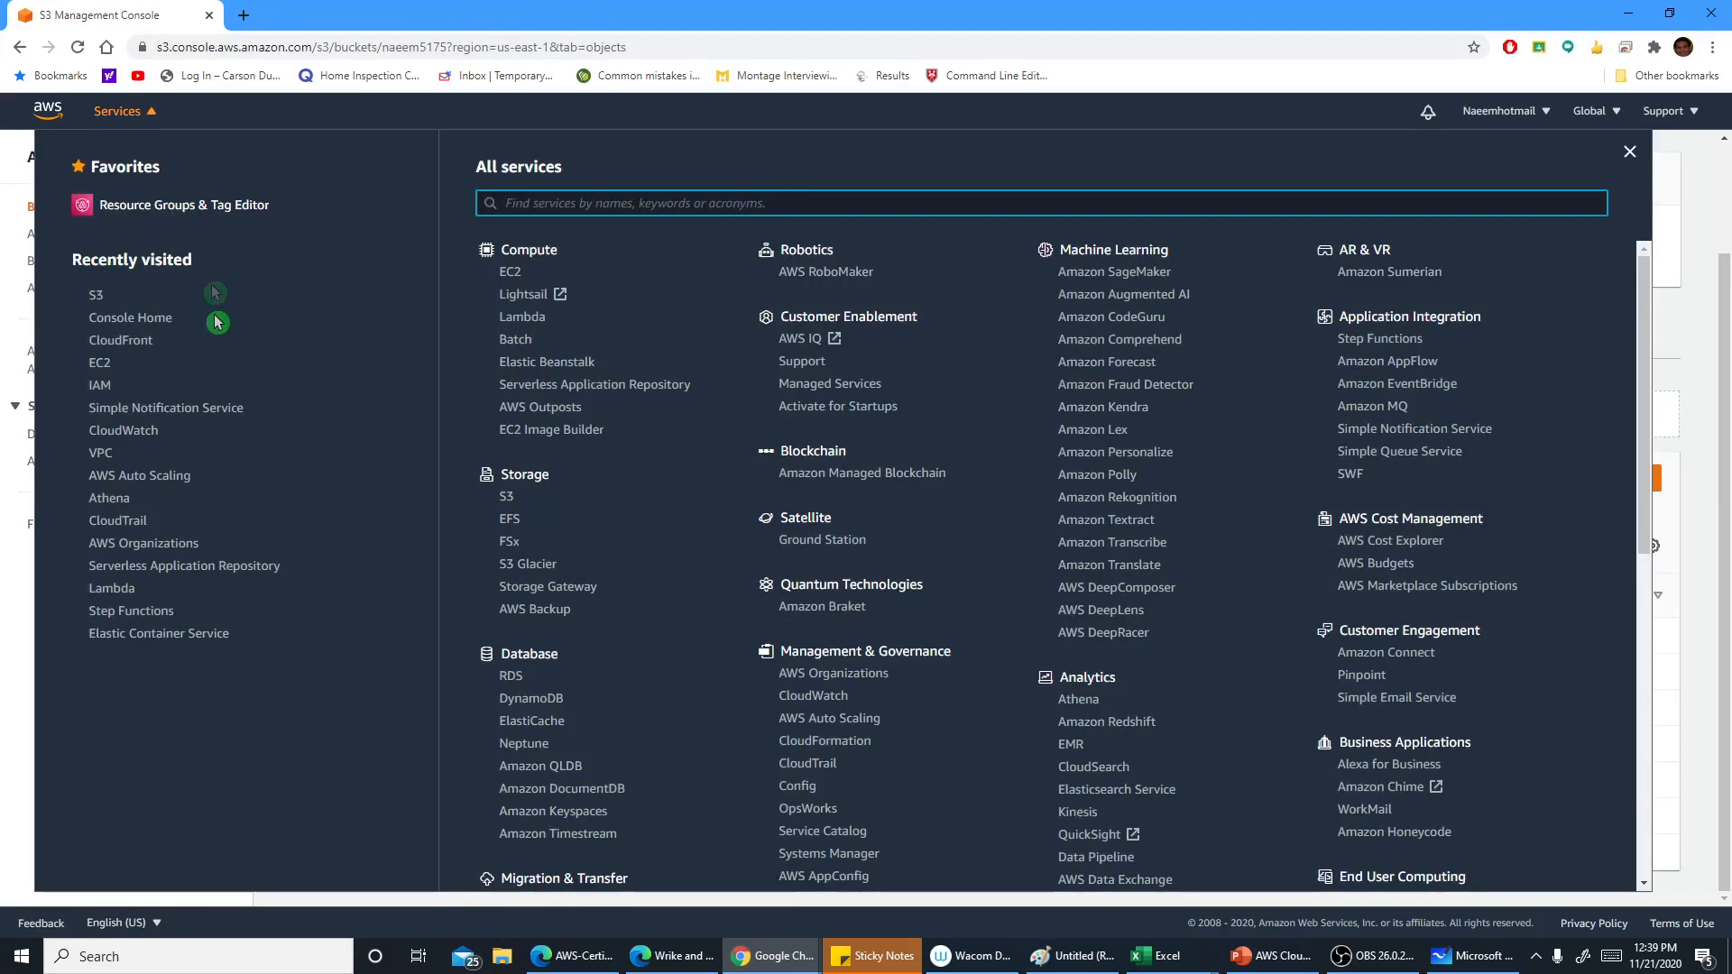
right_click(120, 340)
left_click(149, 351)
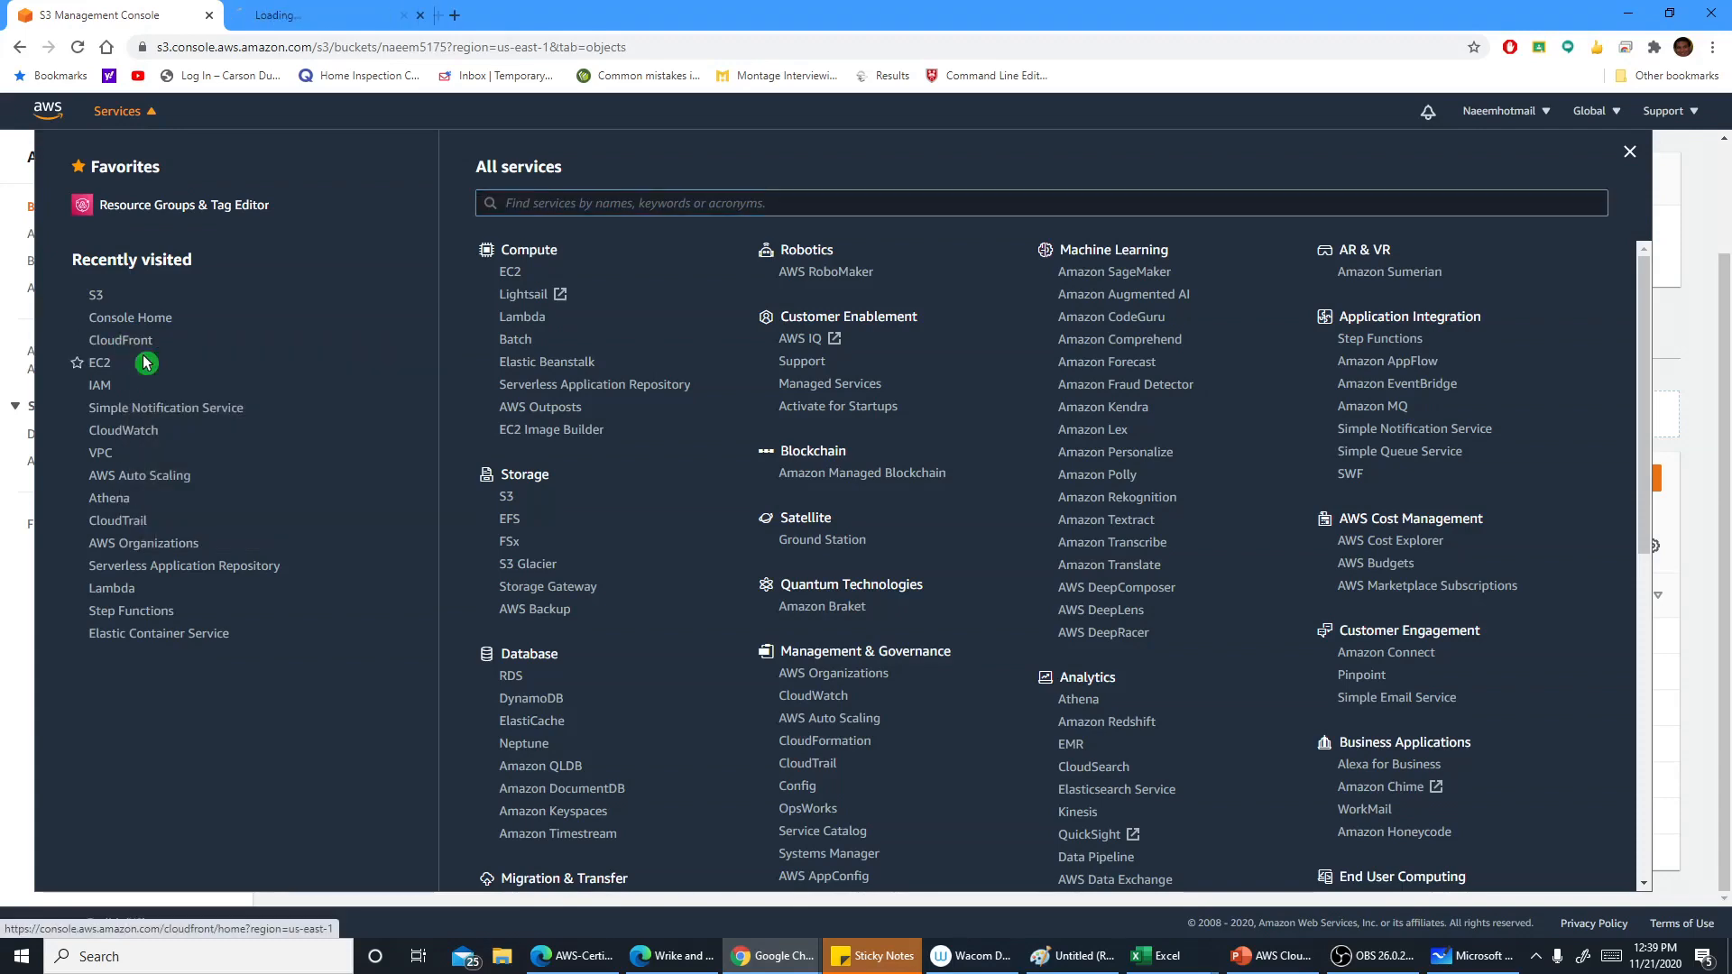
left_click(311, 16)
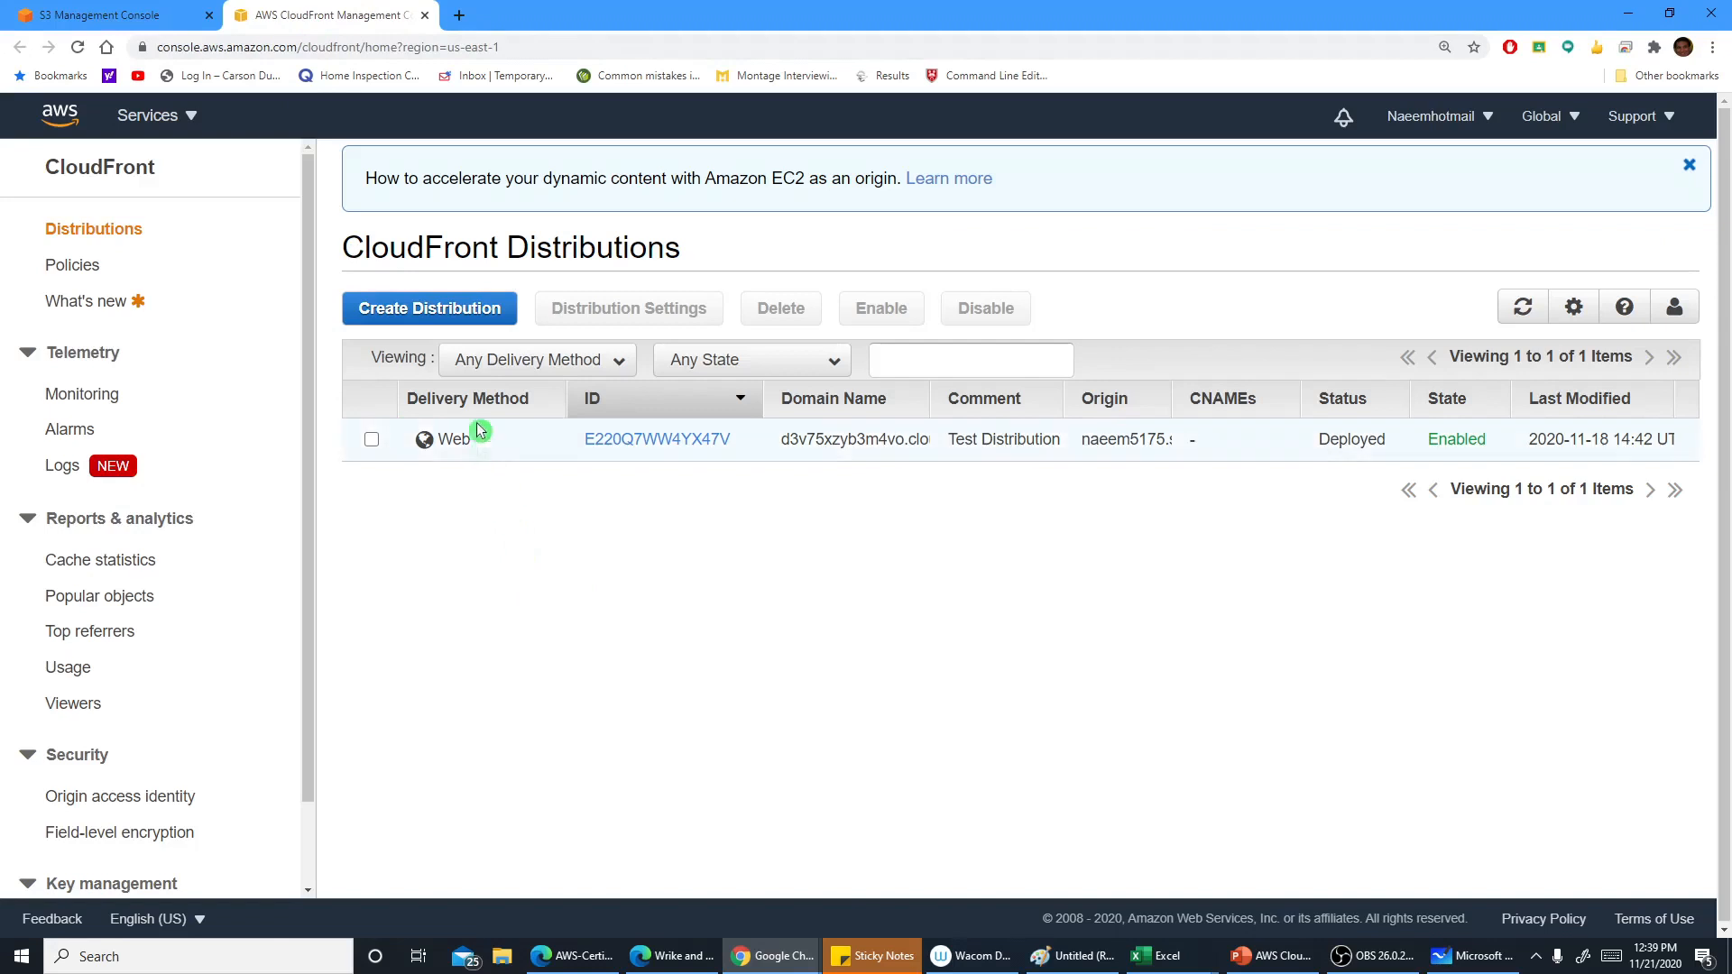
Start creating a new distribution and choose the Web delivery method
left_click(418, 311)
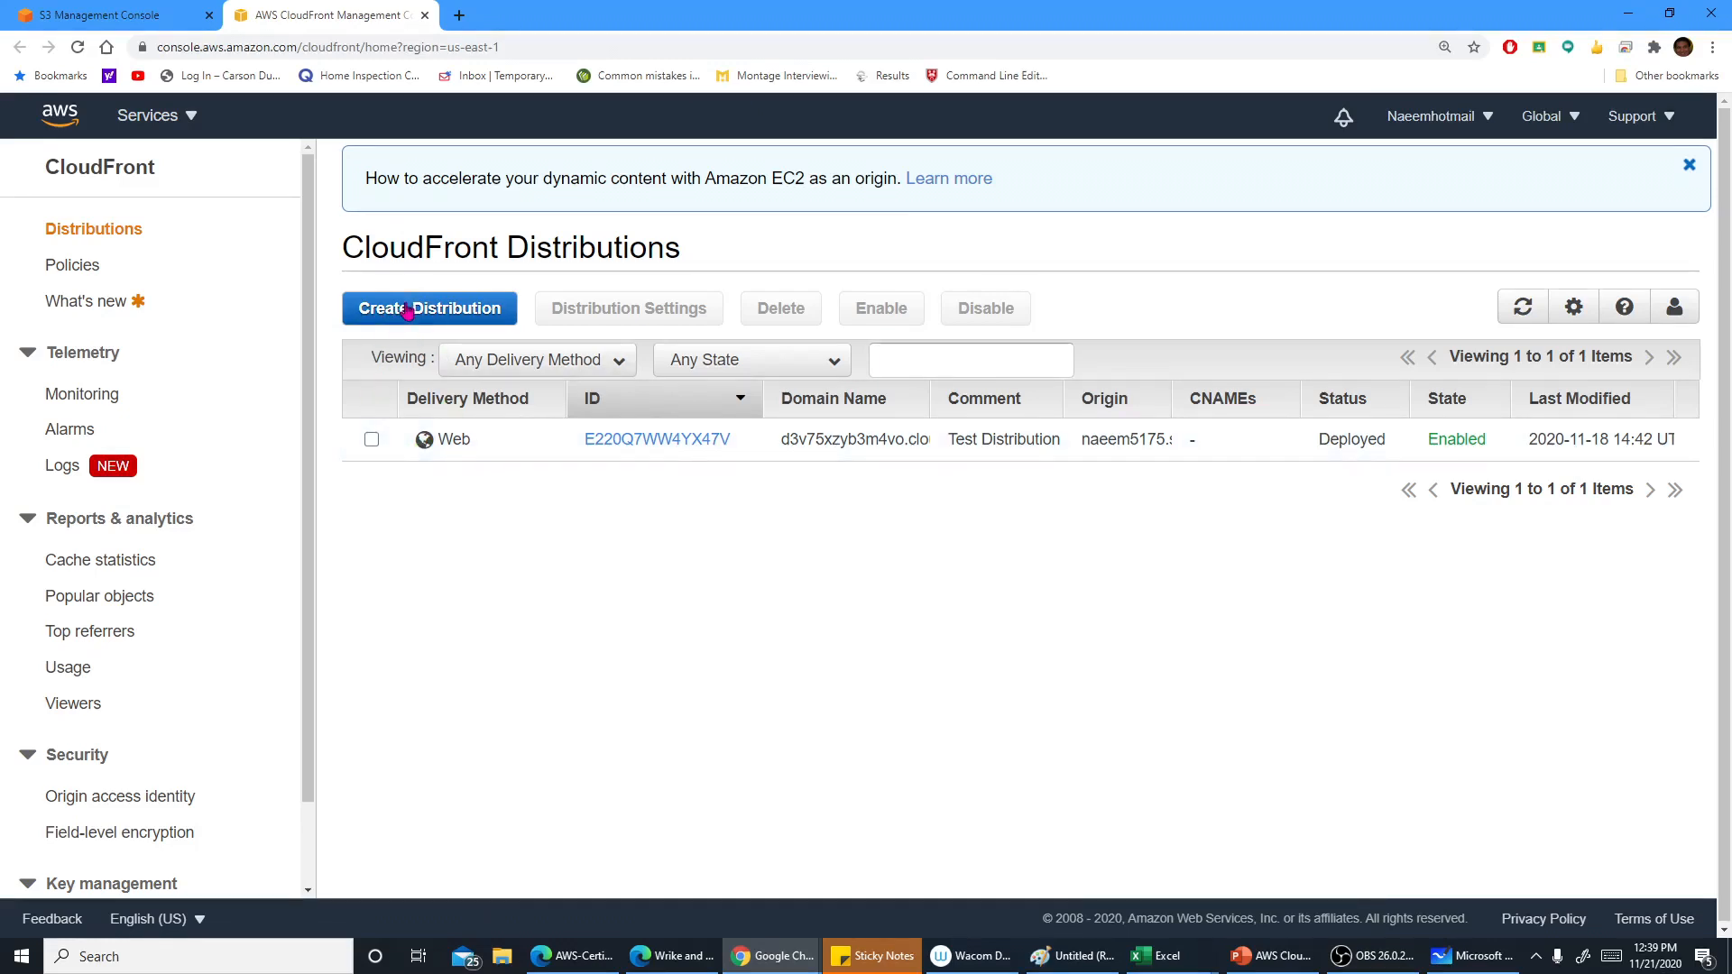
left_click(408, 311)
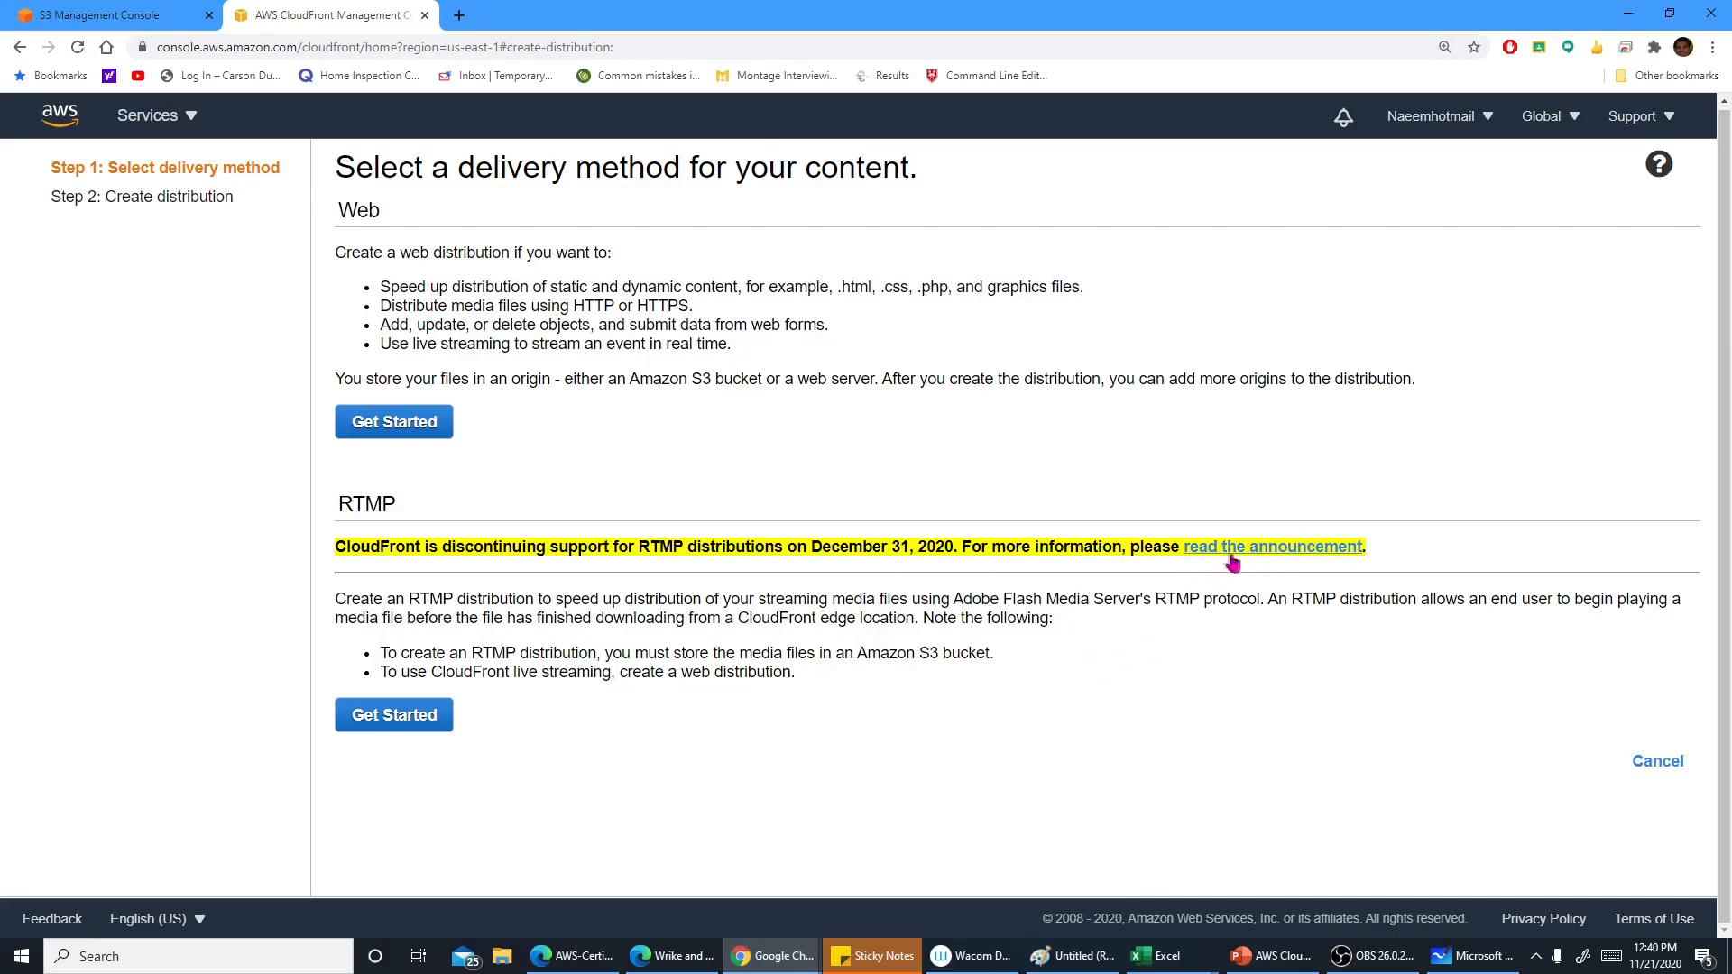
left_click(434, 421)
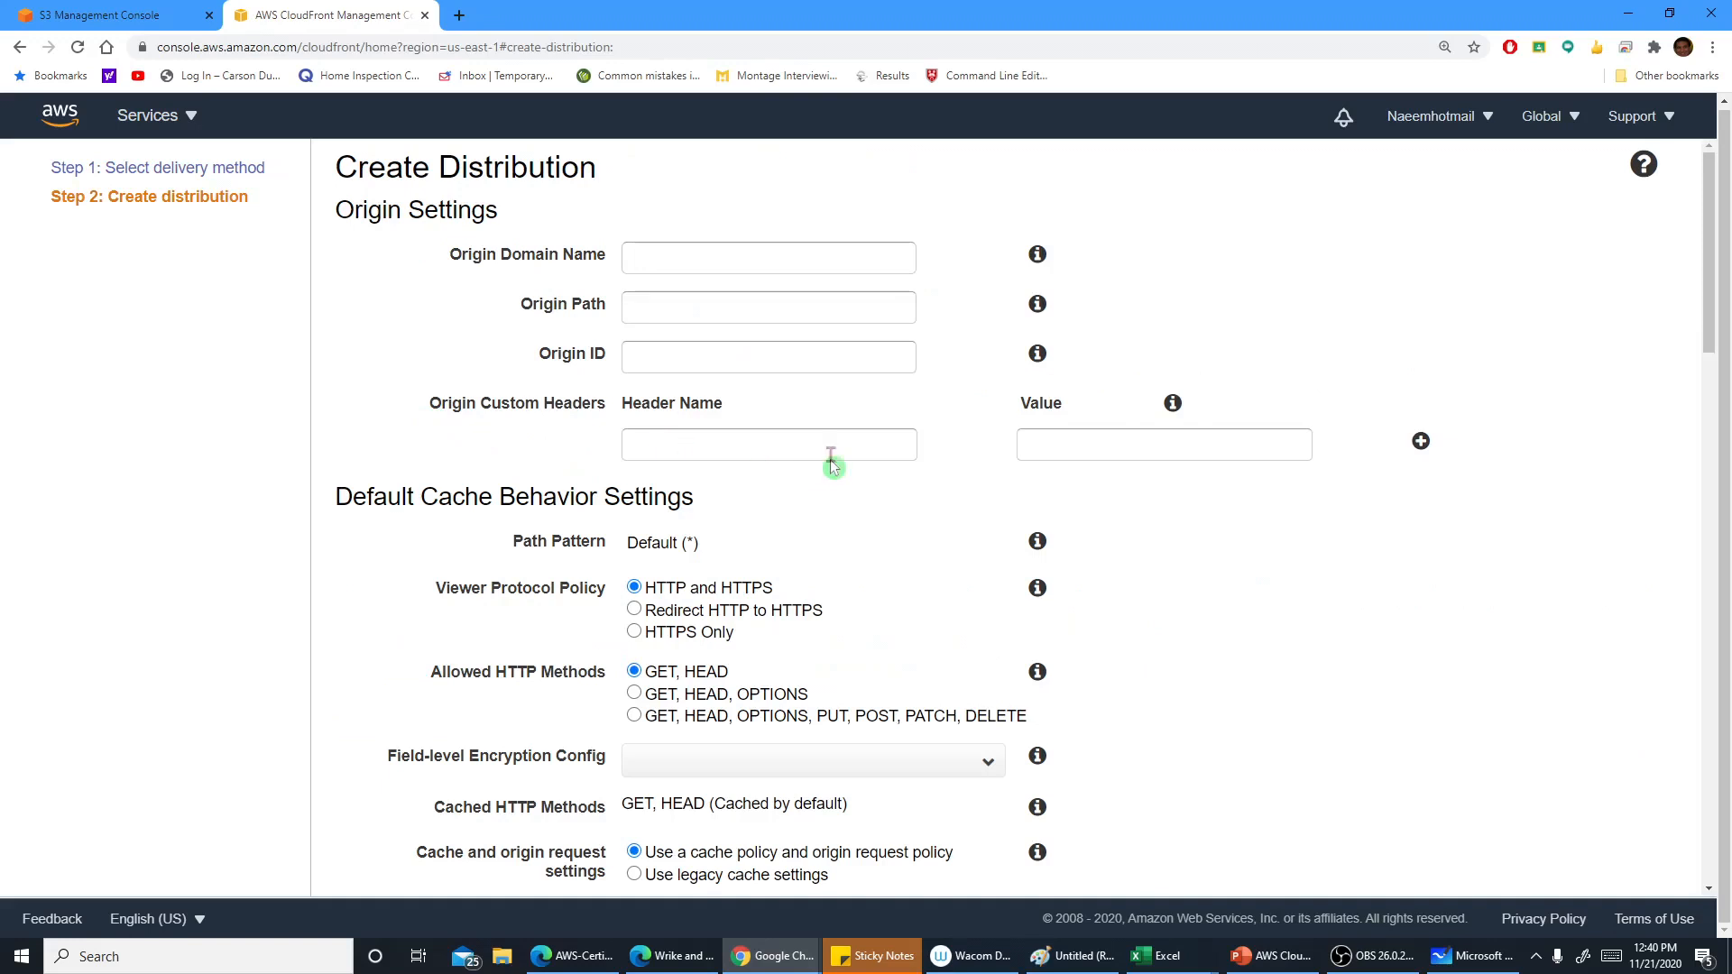
Set the origin domain name to naeem5175.s3.amazonaws.com and the origin path to home.html
left_click(768, 268)
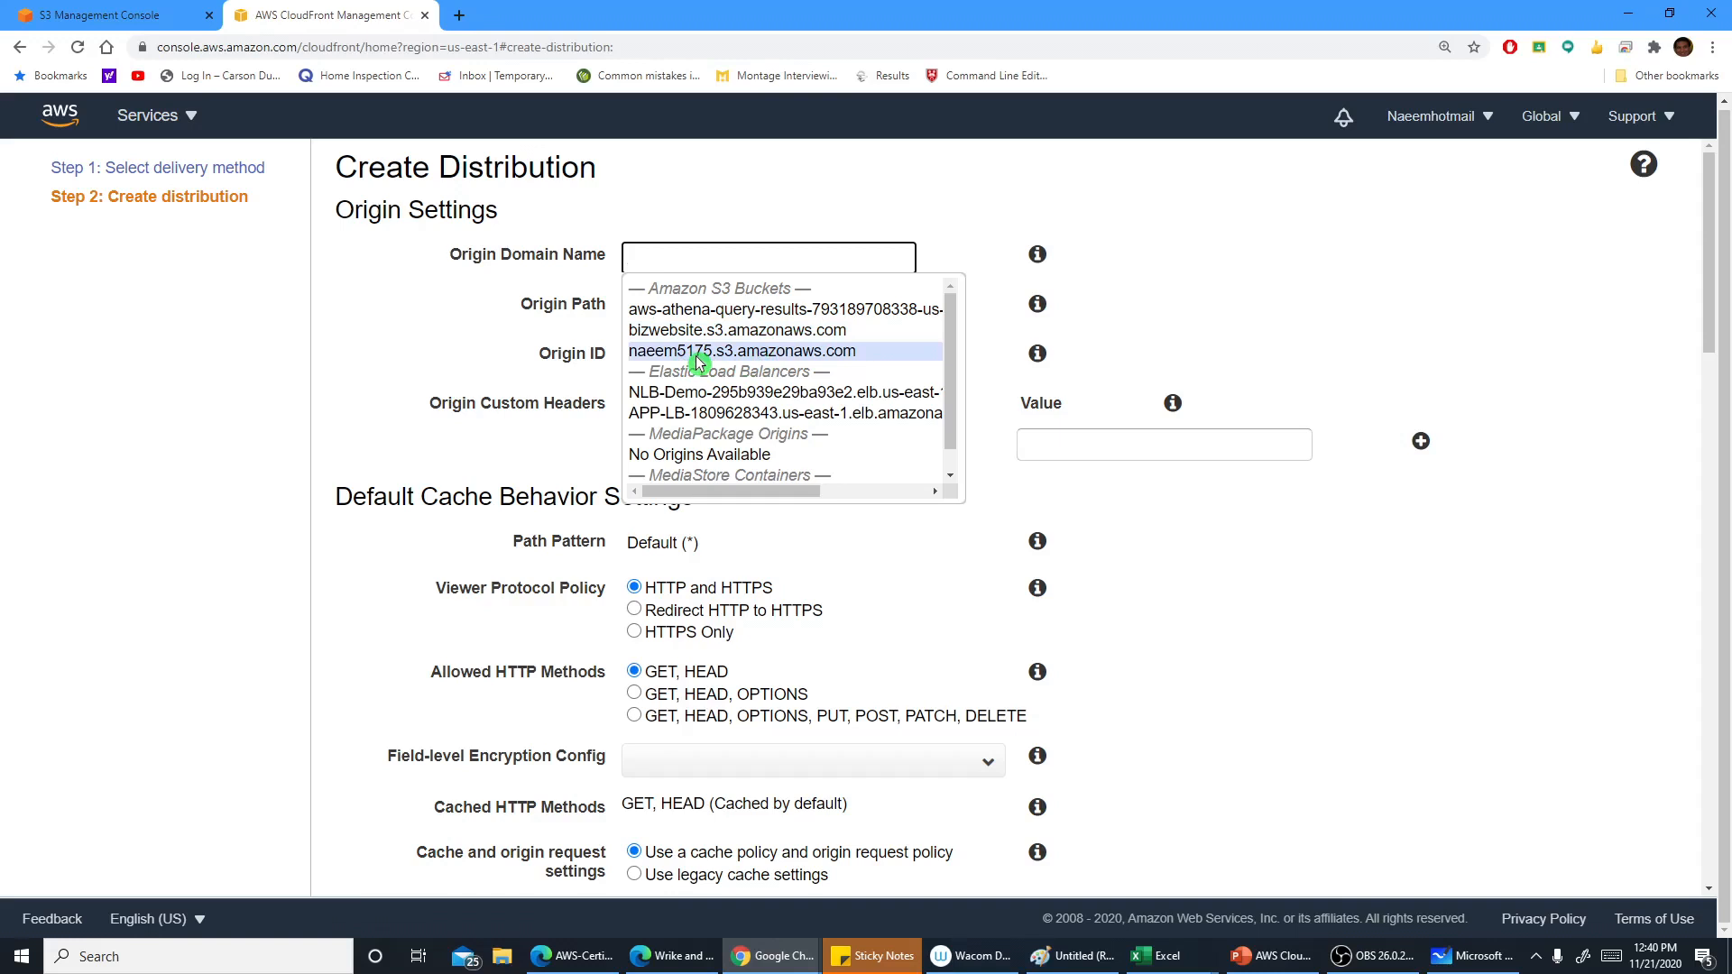
left_click(784, 355)
left_click(719, 301)
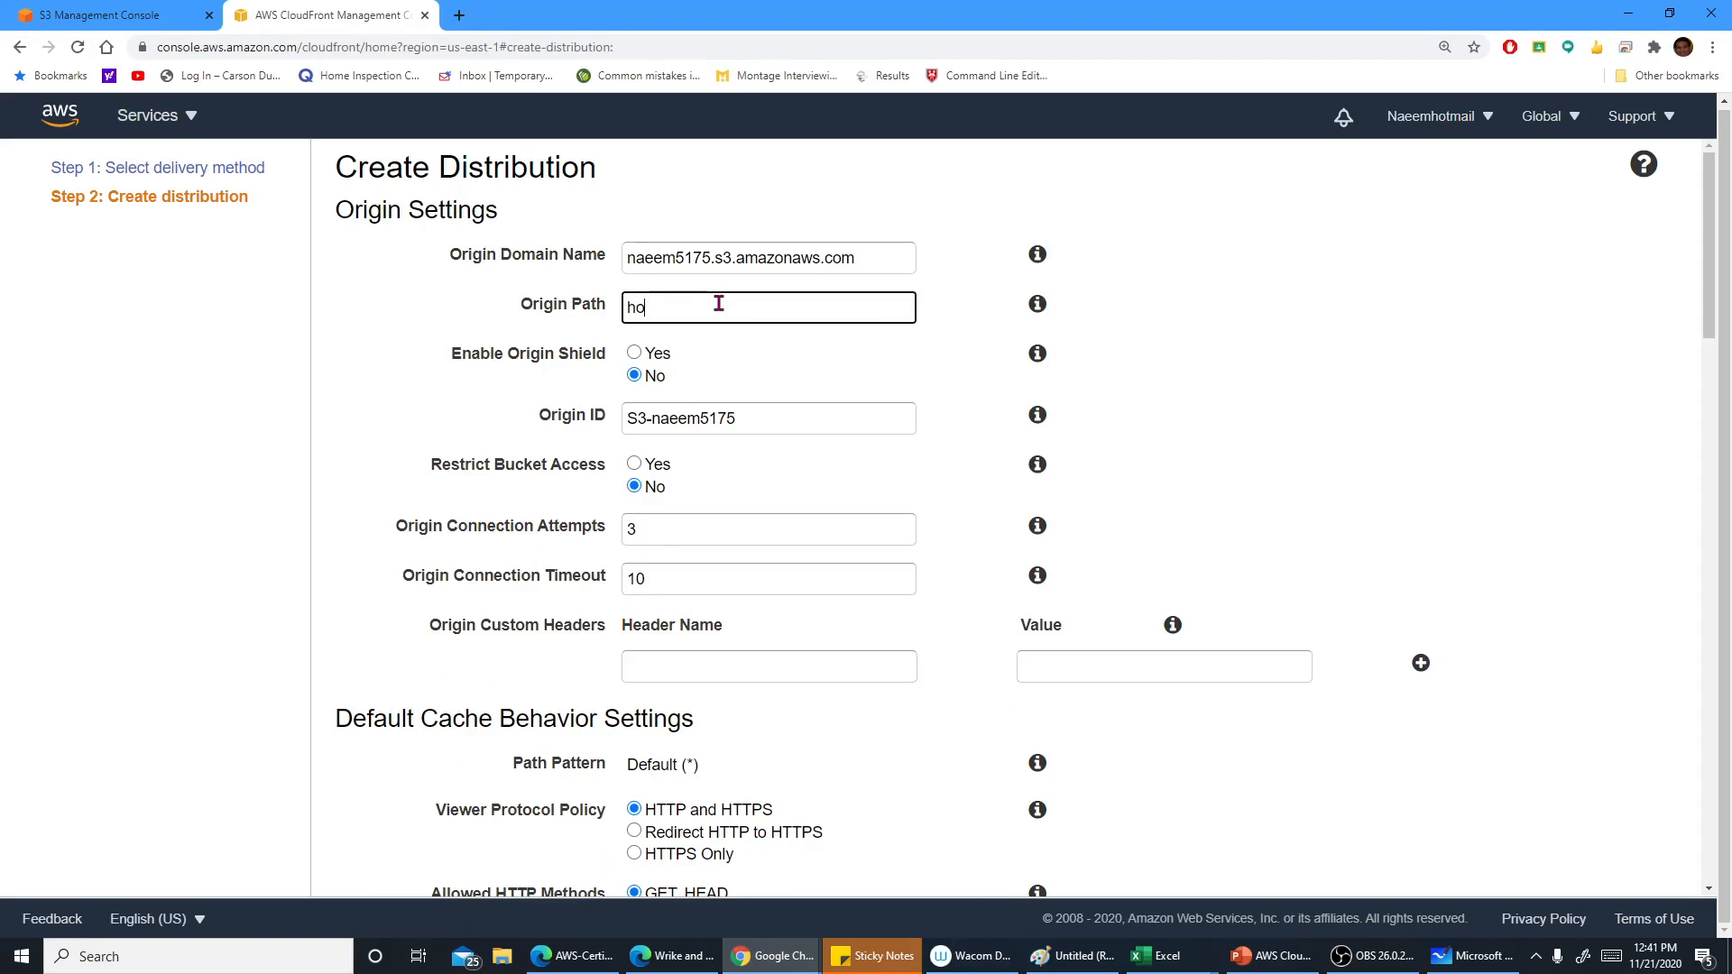
type("home.html")
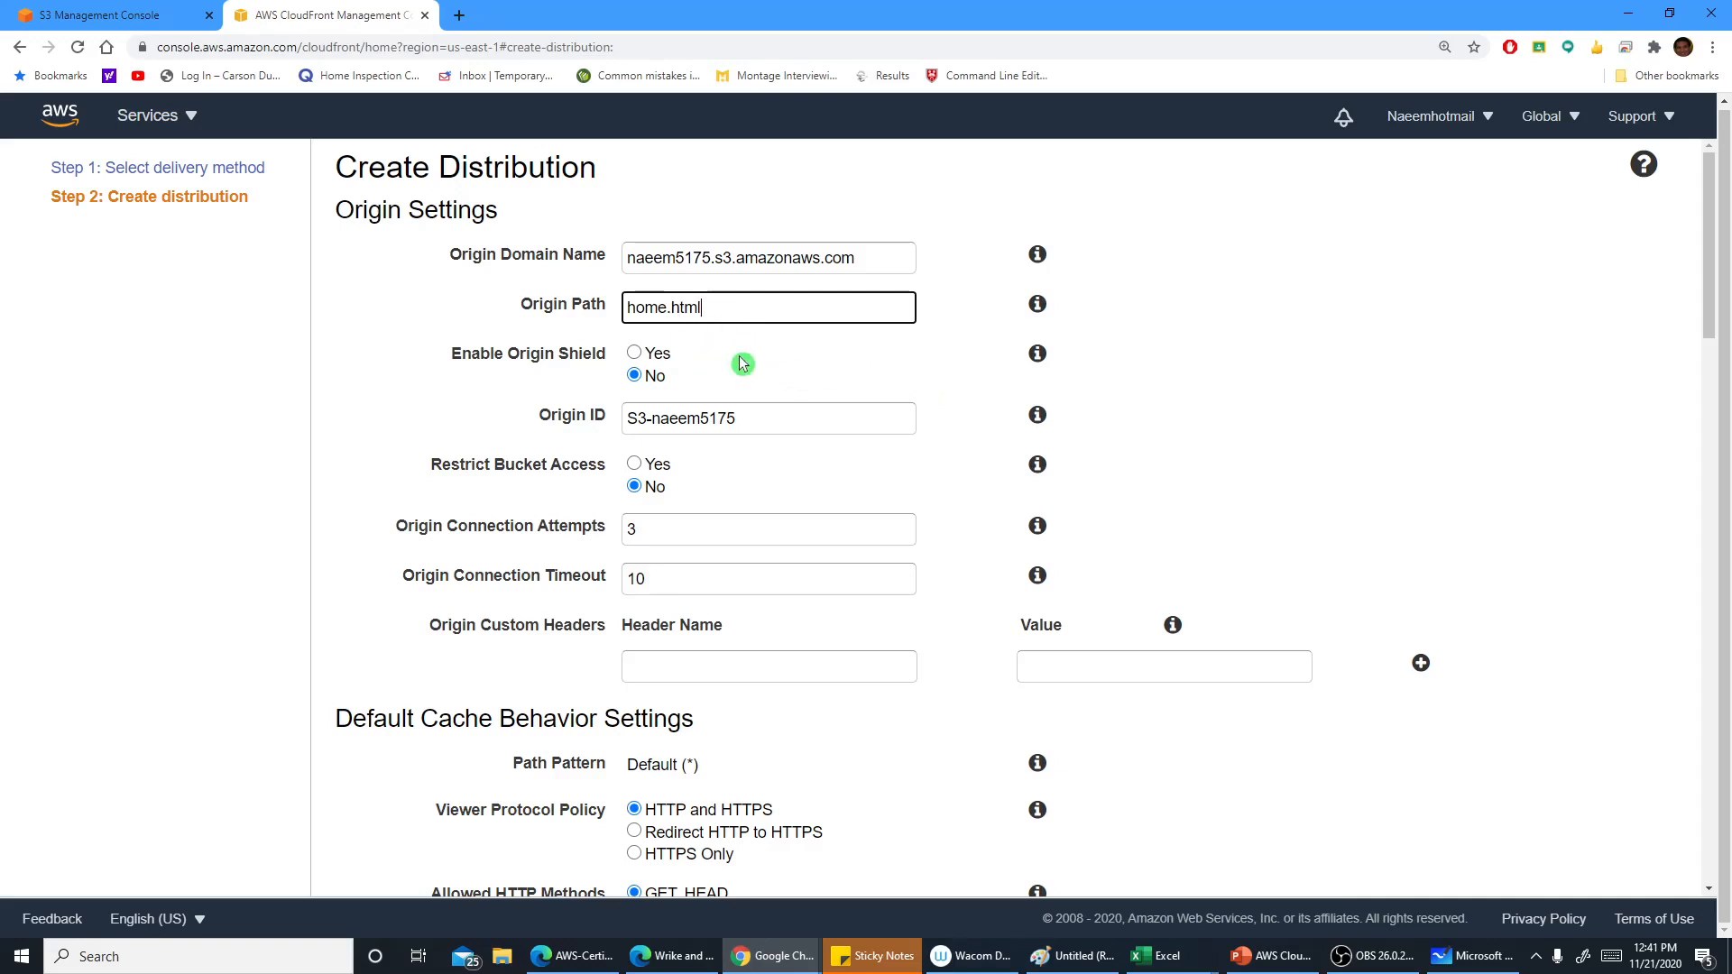
Inspect the origin ID field and open the help for origin connection attempts
scroll(722, 375, "down", 1)
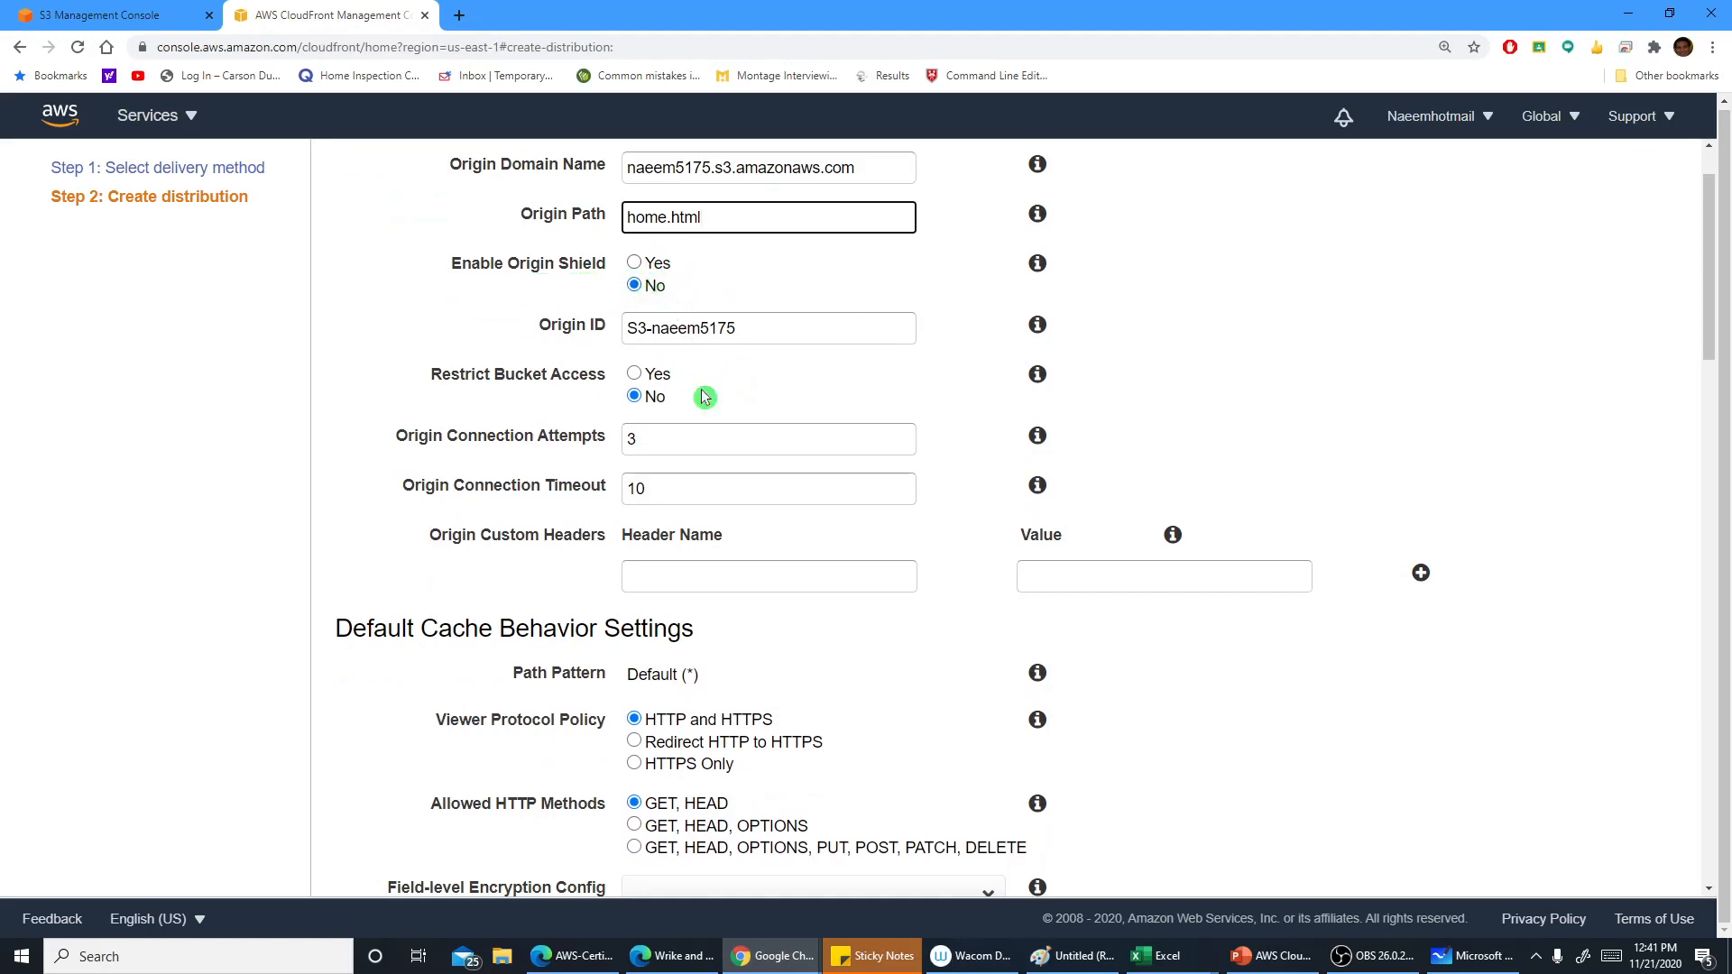
left_click_drag(748, 328, 629, 328)
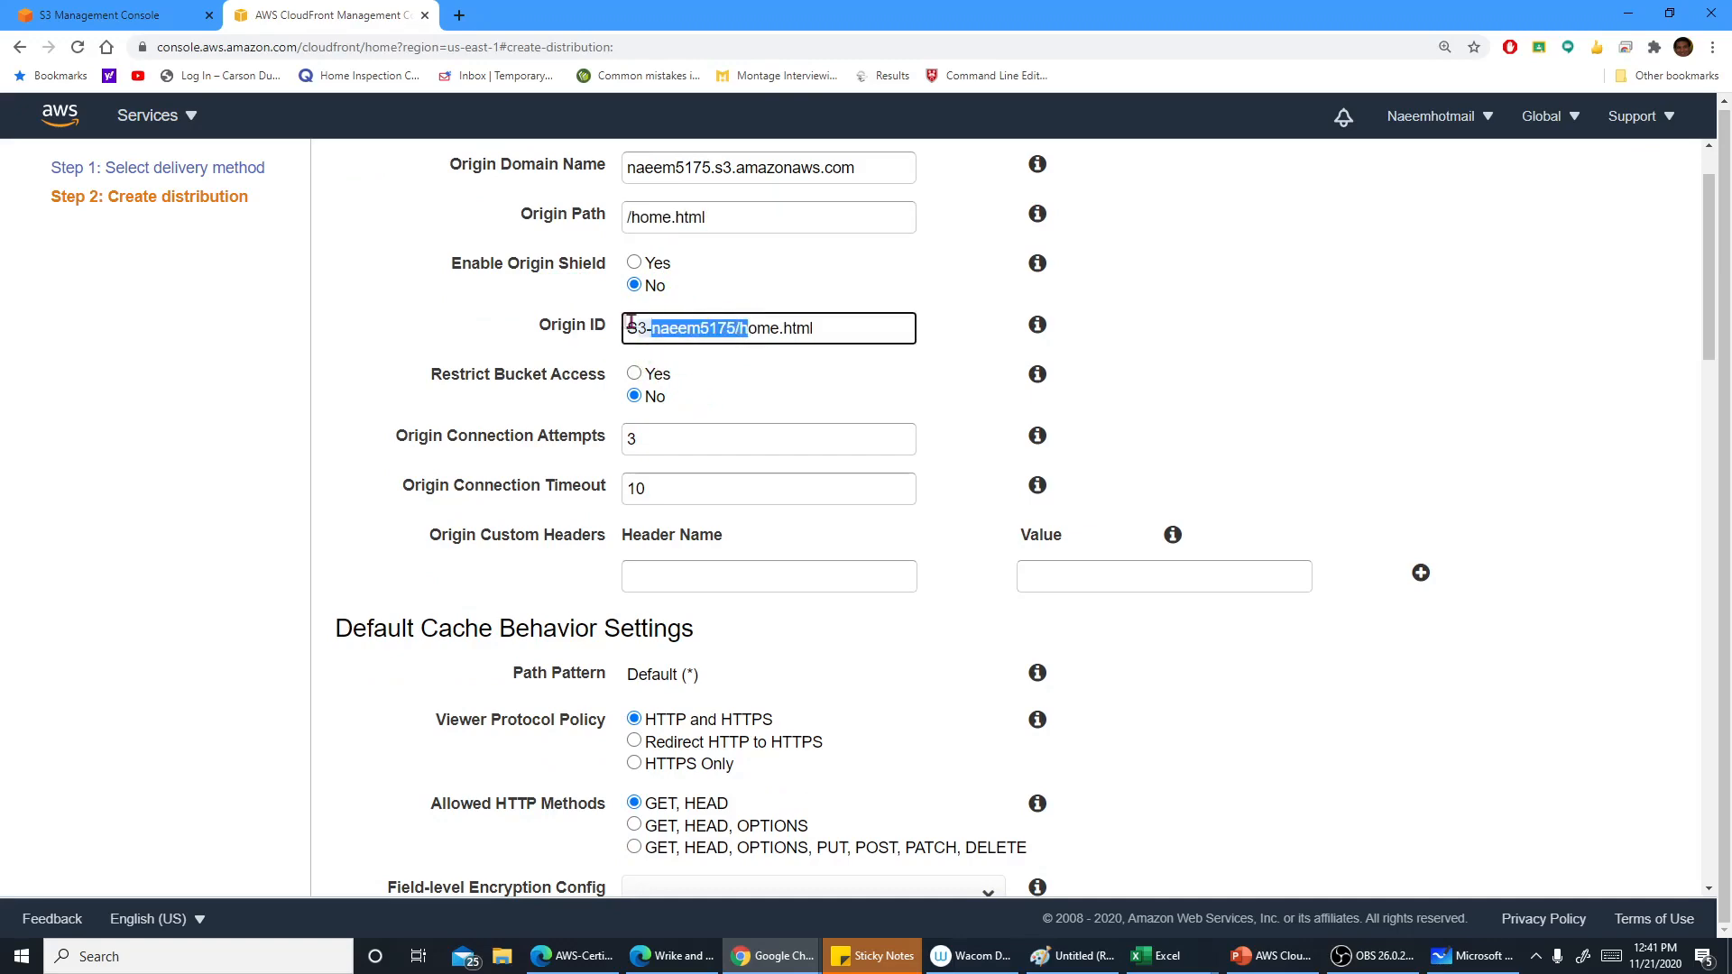
left_click(822, 383)
scroll(822, 383, "down", 1)
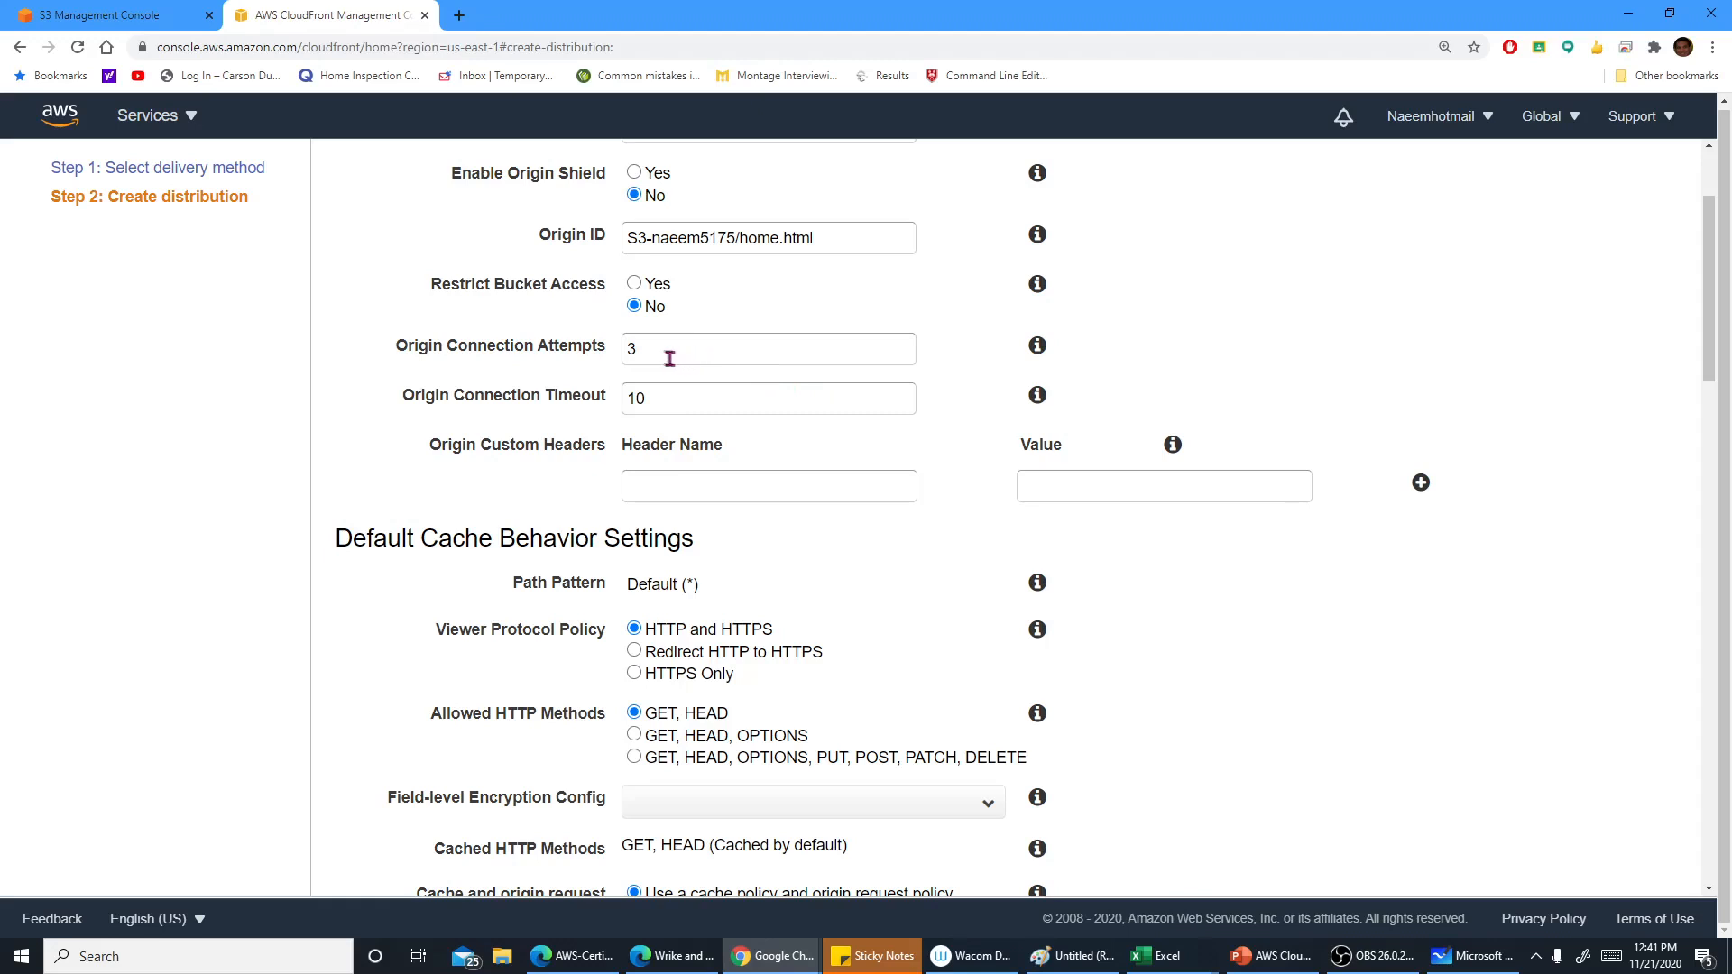
left_click(956, 351)
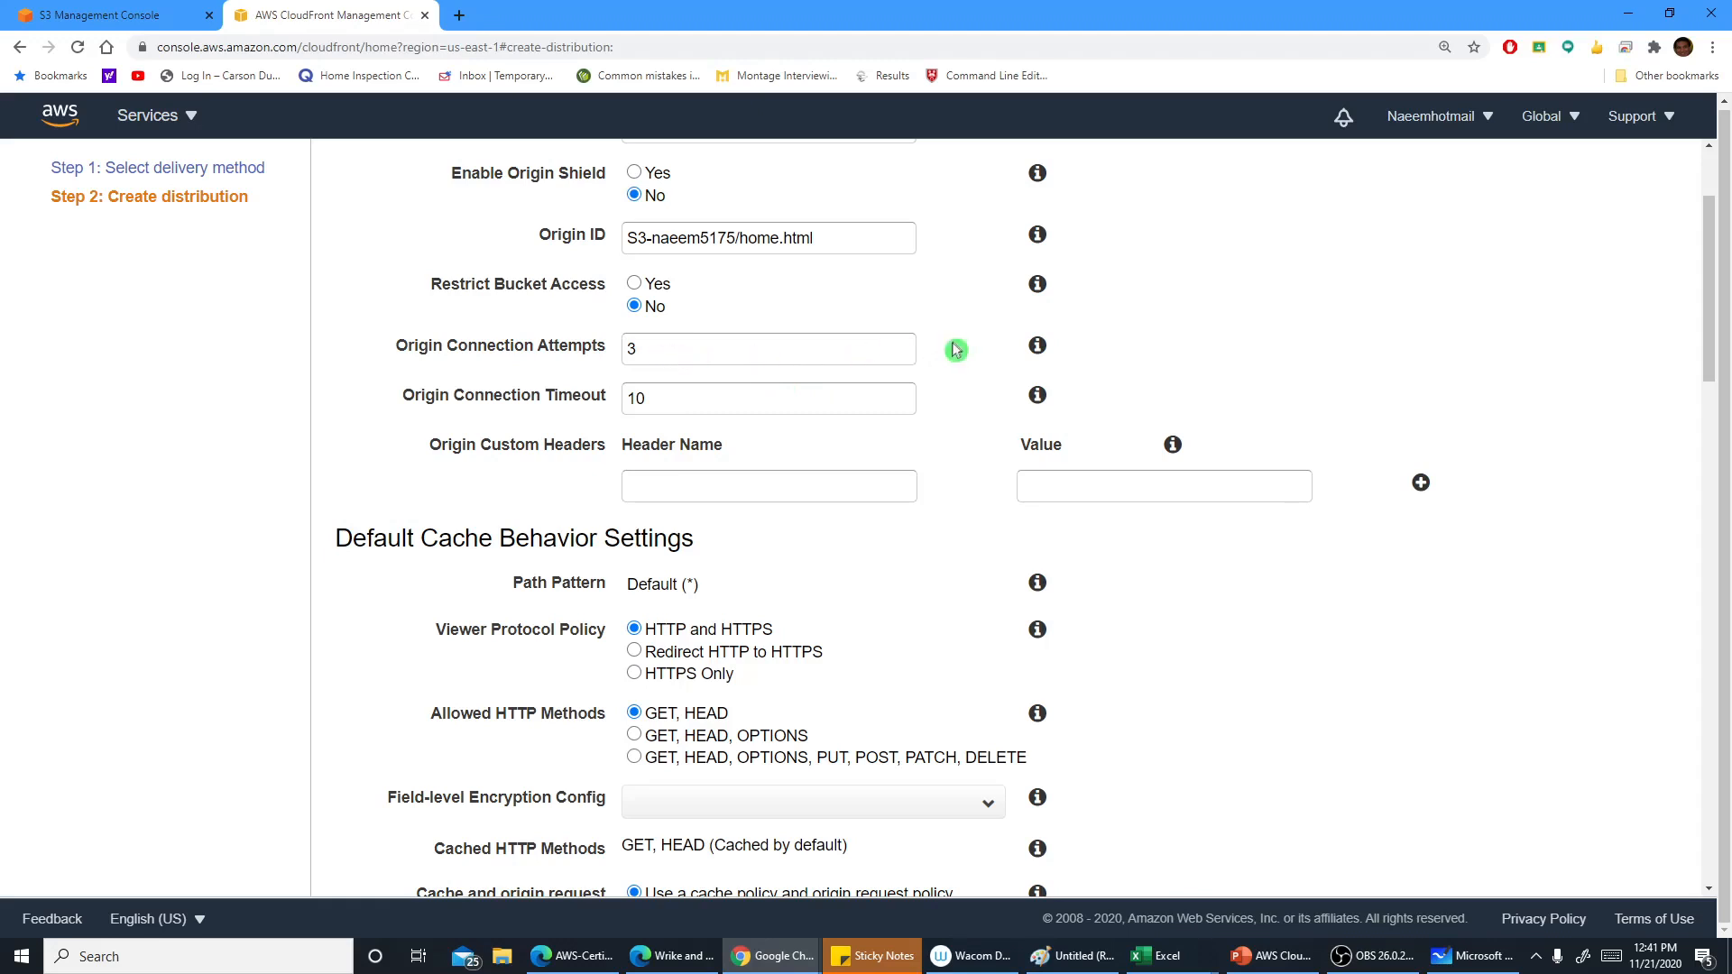
left_click(1038, 348)
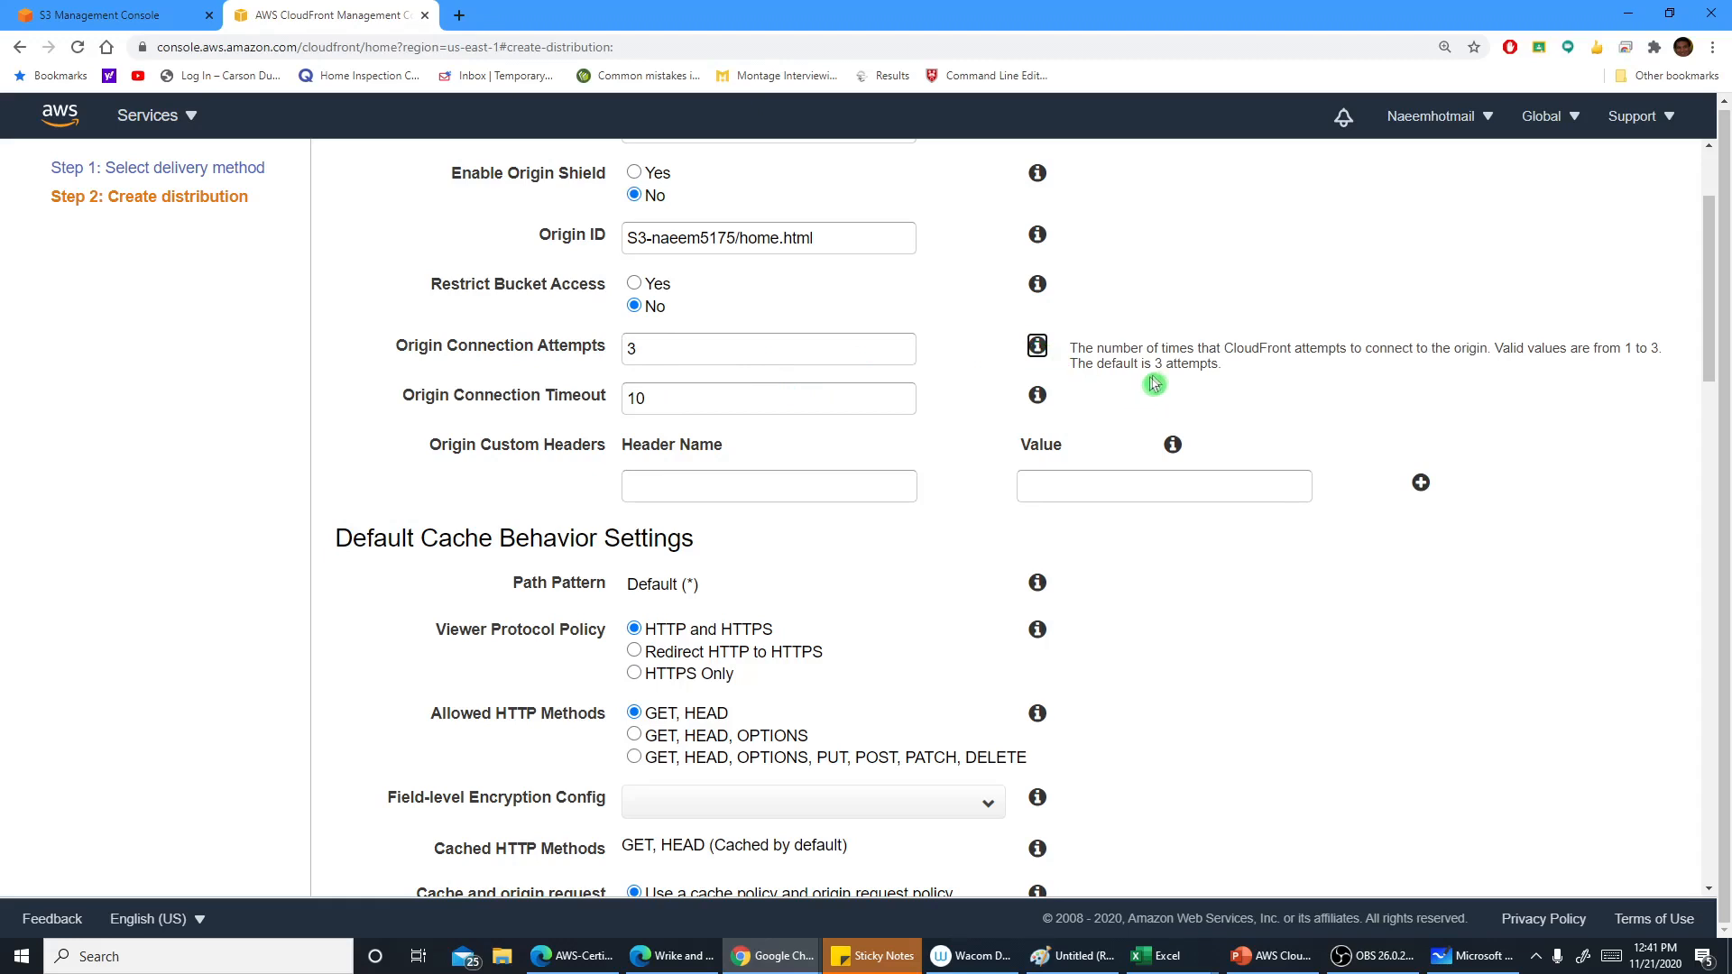
Read the help text for origin connection timeout and origin custom headers
left_click(1351, 371)
left_click_drag(1226, 350, 1498, 365)
left_click(1471, 365)
left_click(1038, 395)
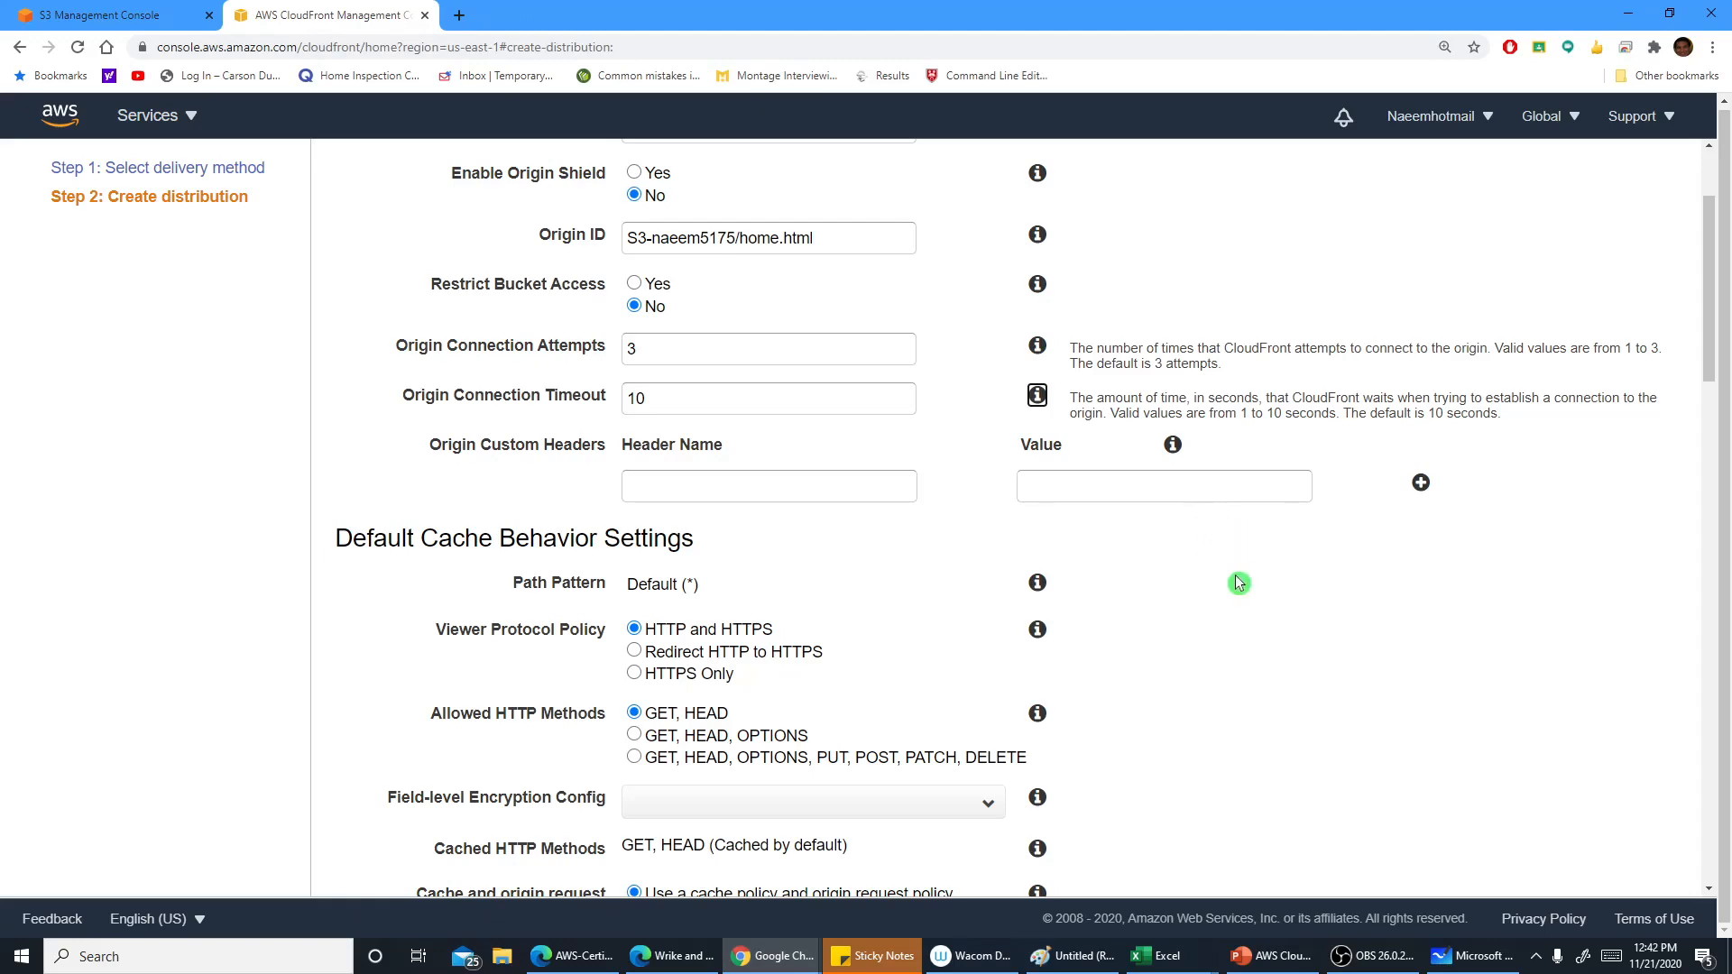
scroll(1239, 584, "down", 1)
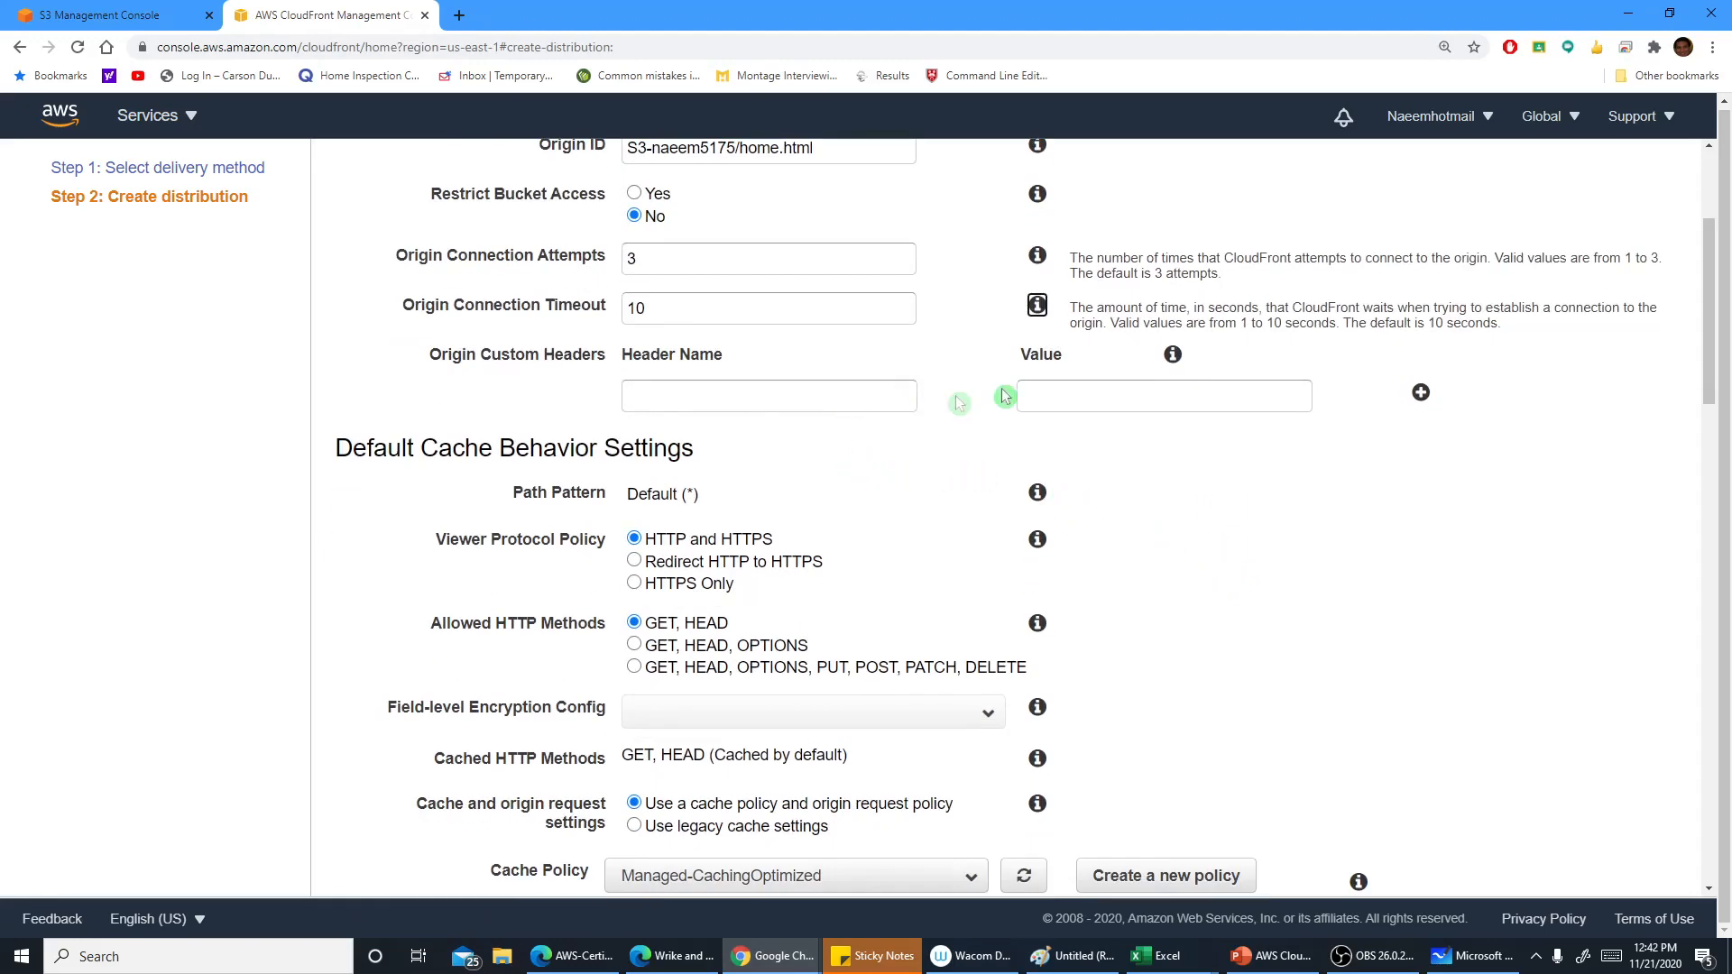
left_click(1172, 354)
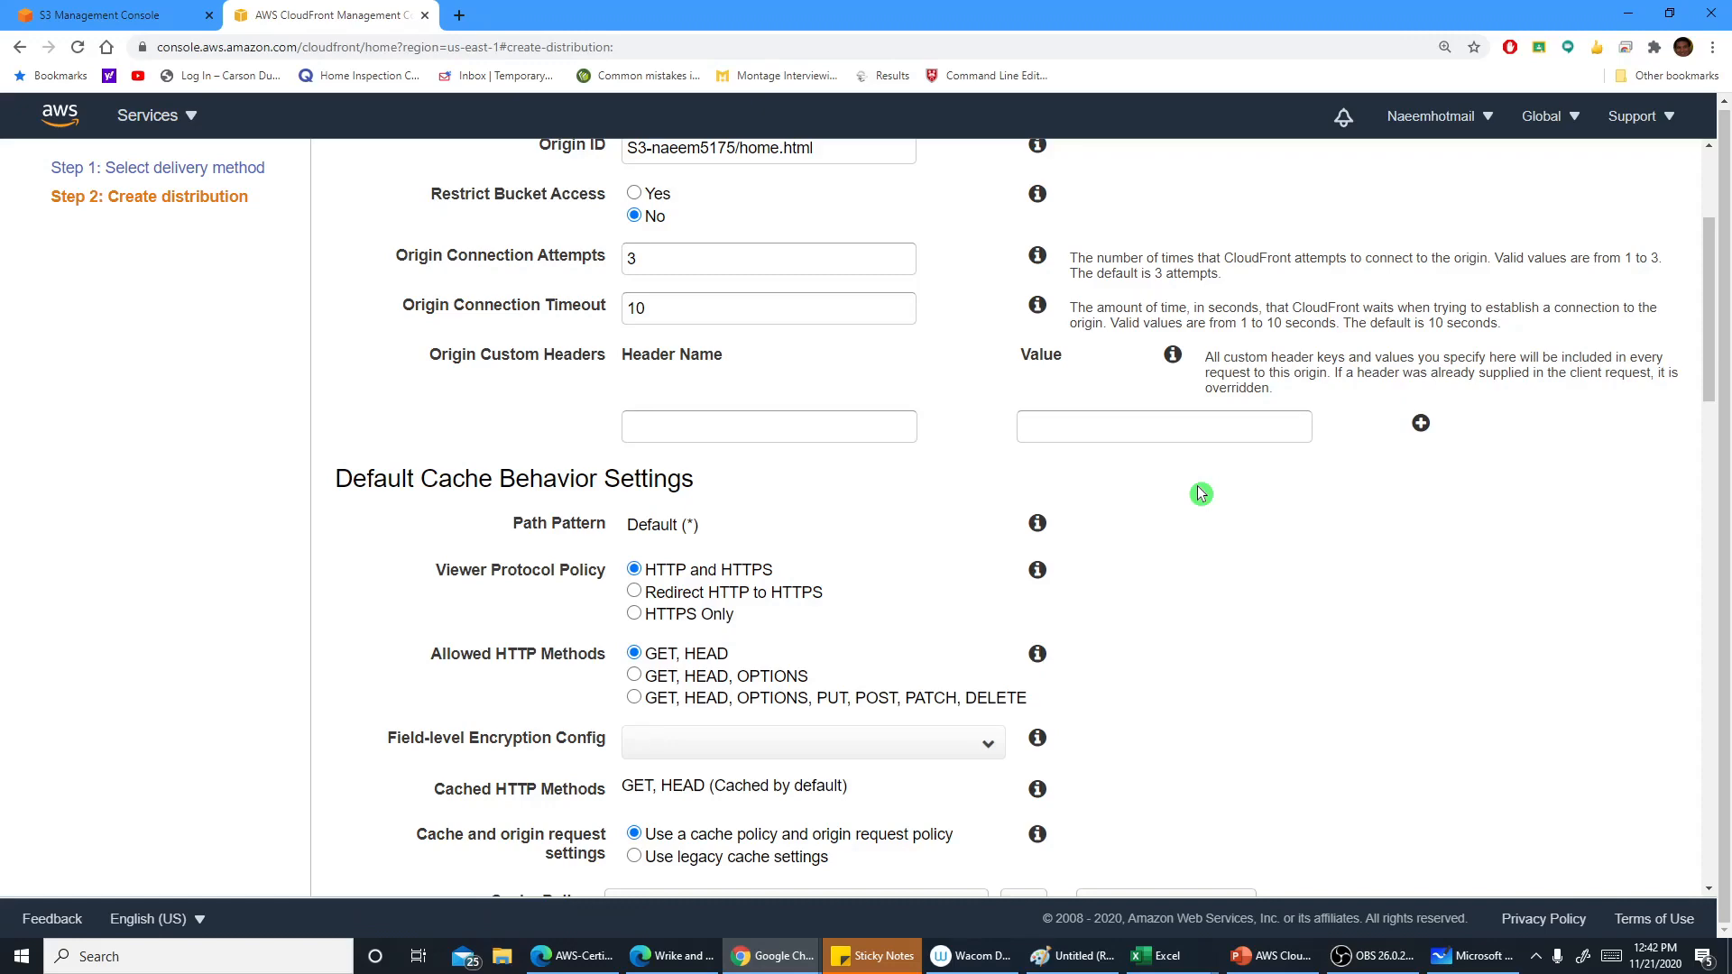
Try setting the viewer protocol policy to Redirect HTTP to HTTPS and read its help, reverting to HTTP and HTTPS
left_click(798, 424)
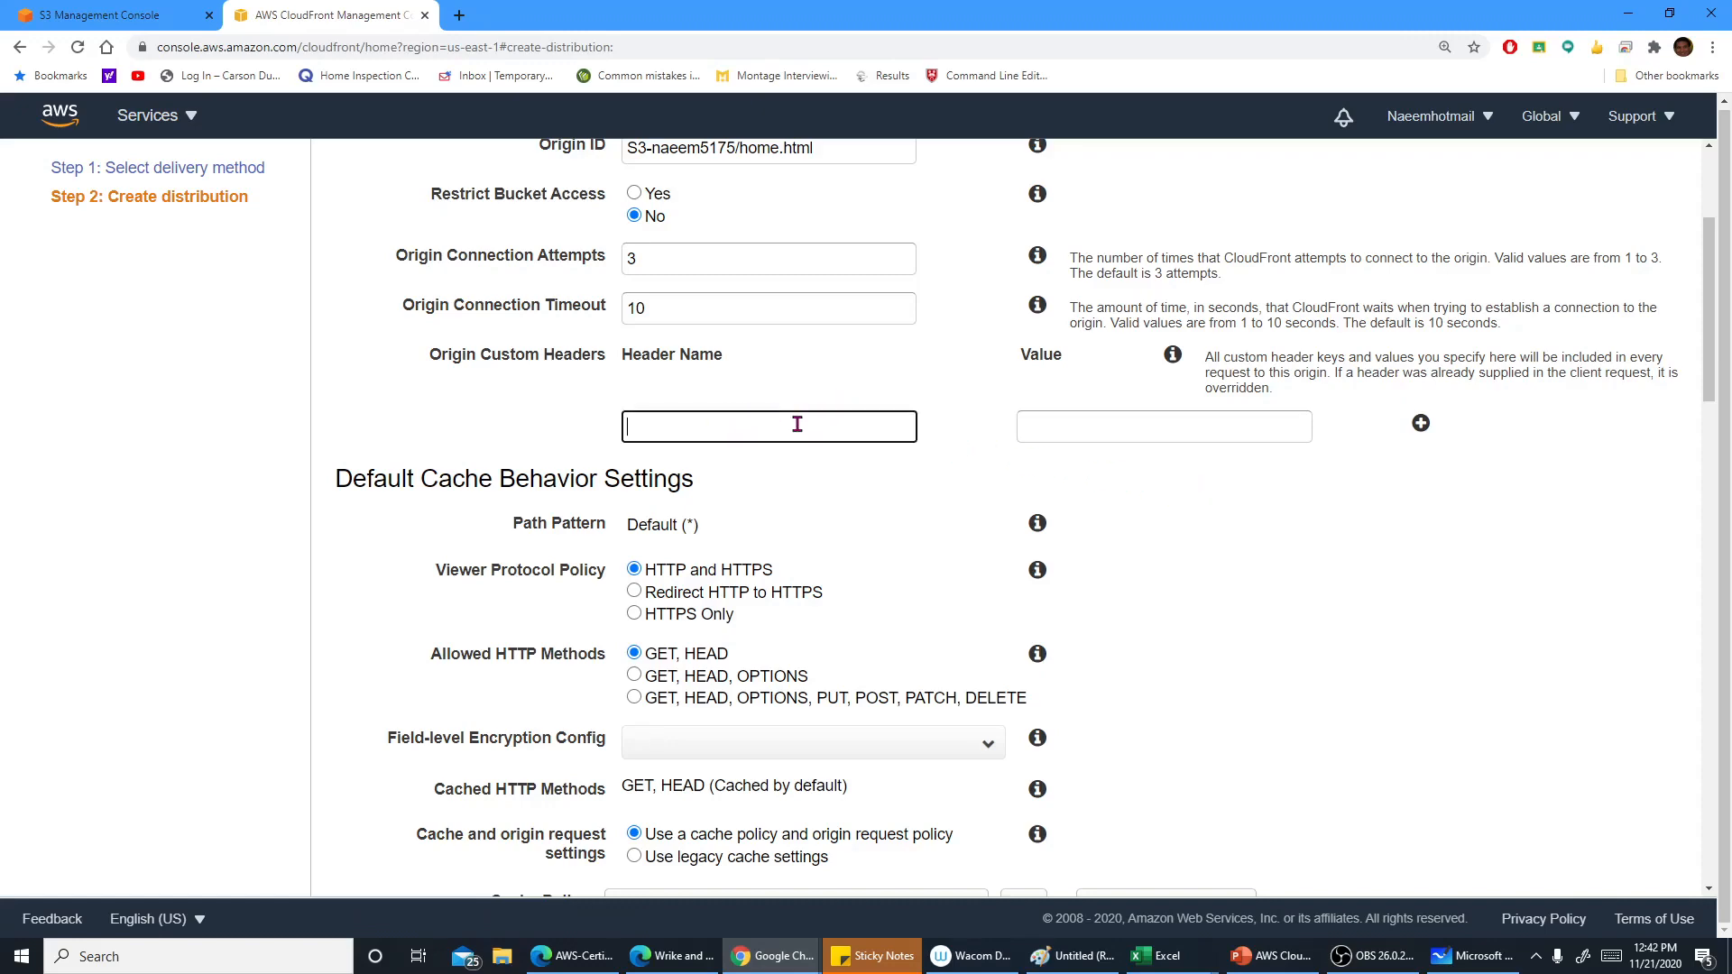
scroll(1248, 537, "down", 1)
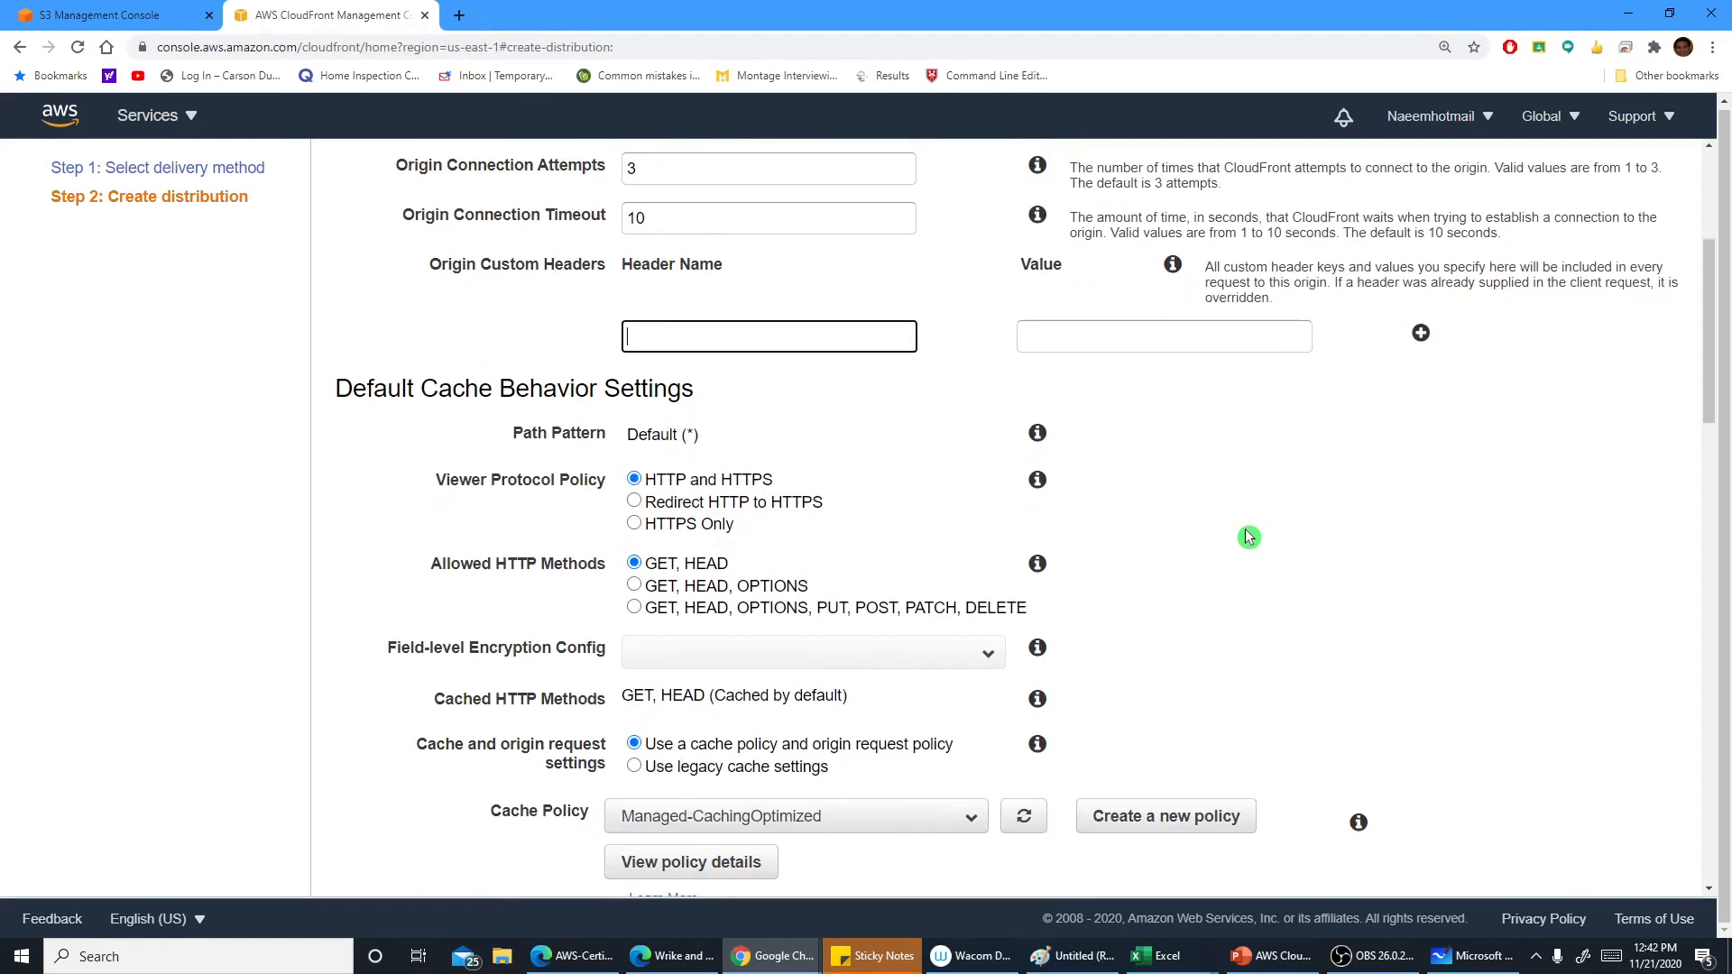
scroll(1248, 537, "down", 1)
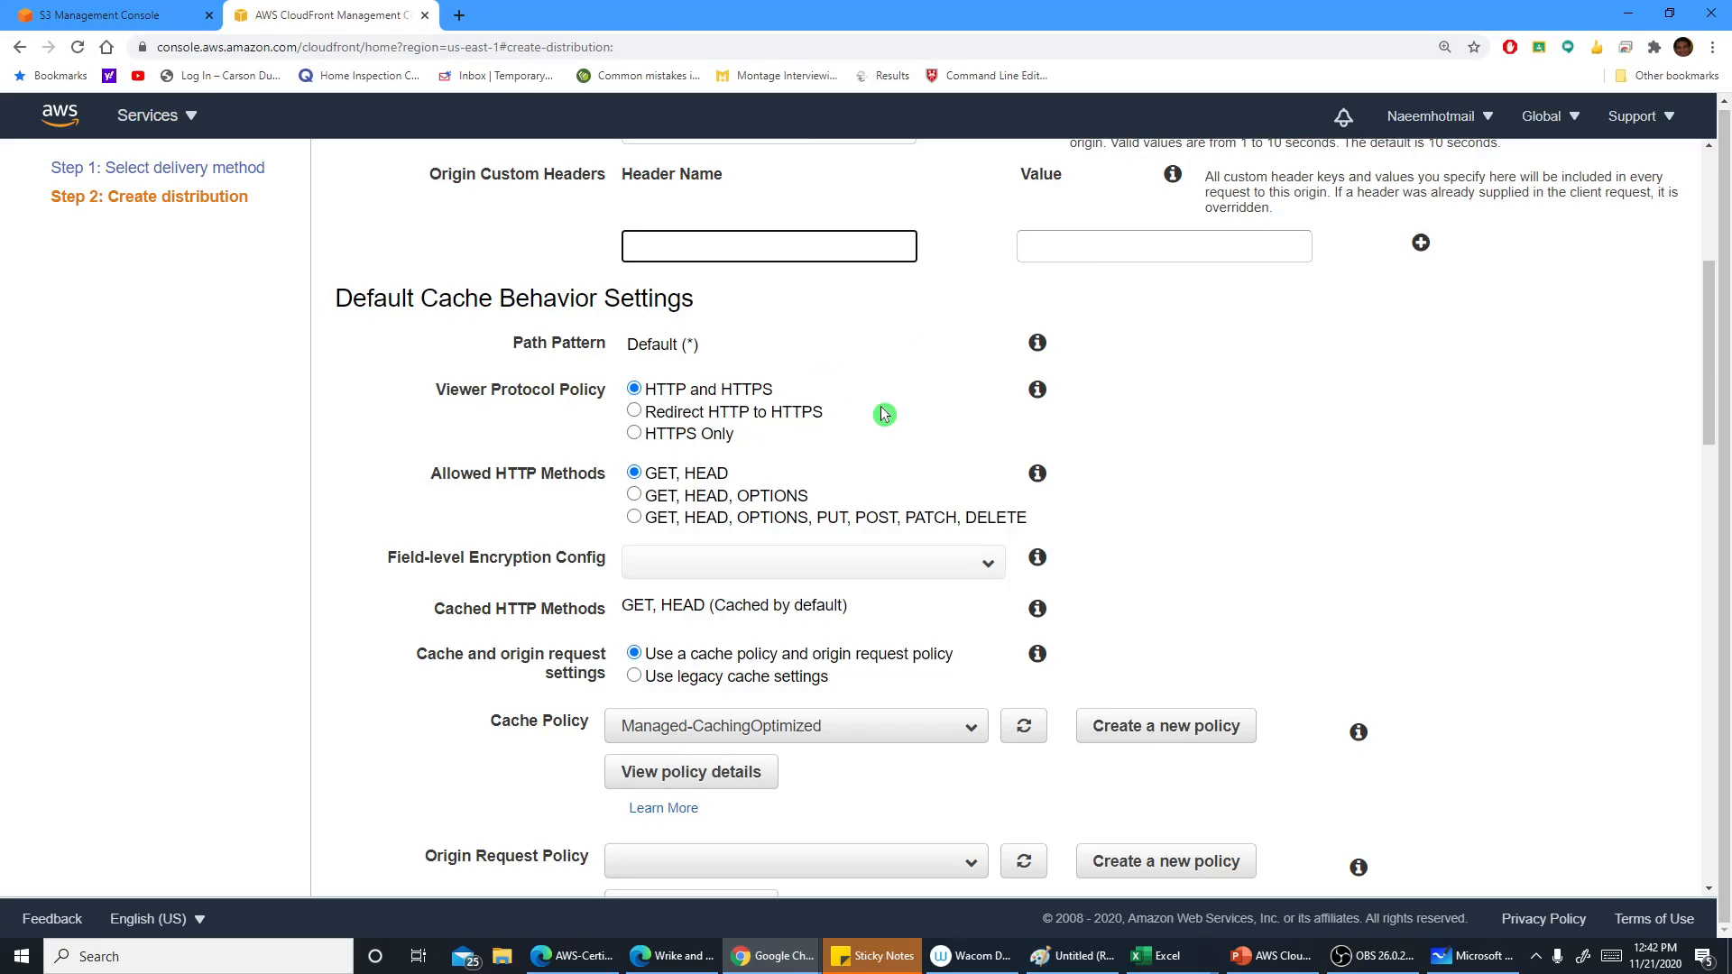
scroll(893, 408, "down", 1)
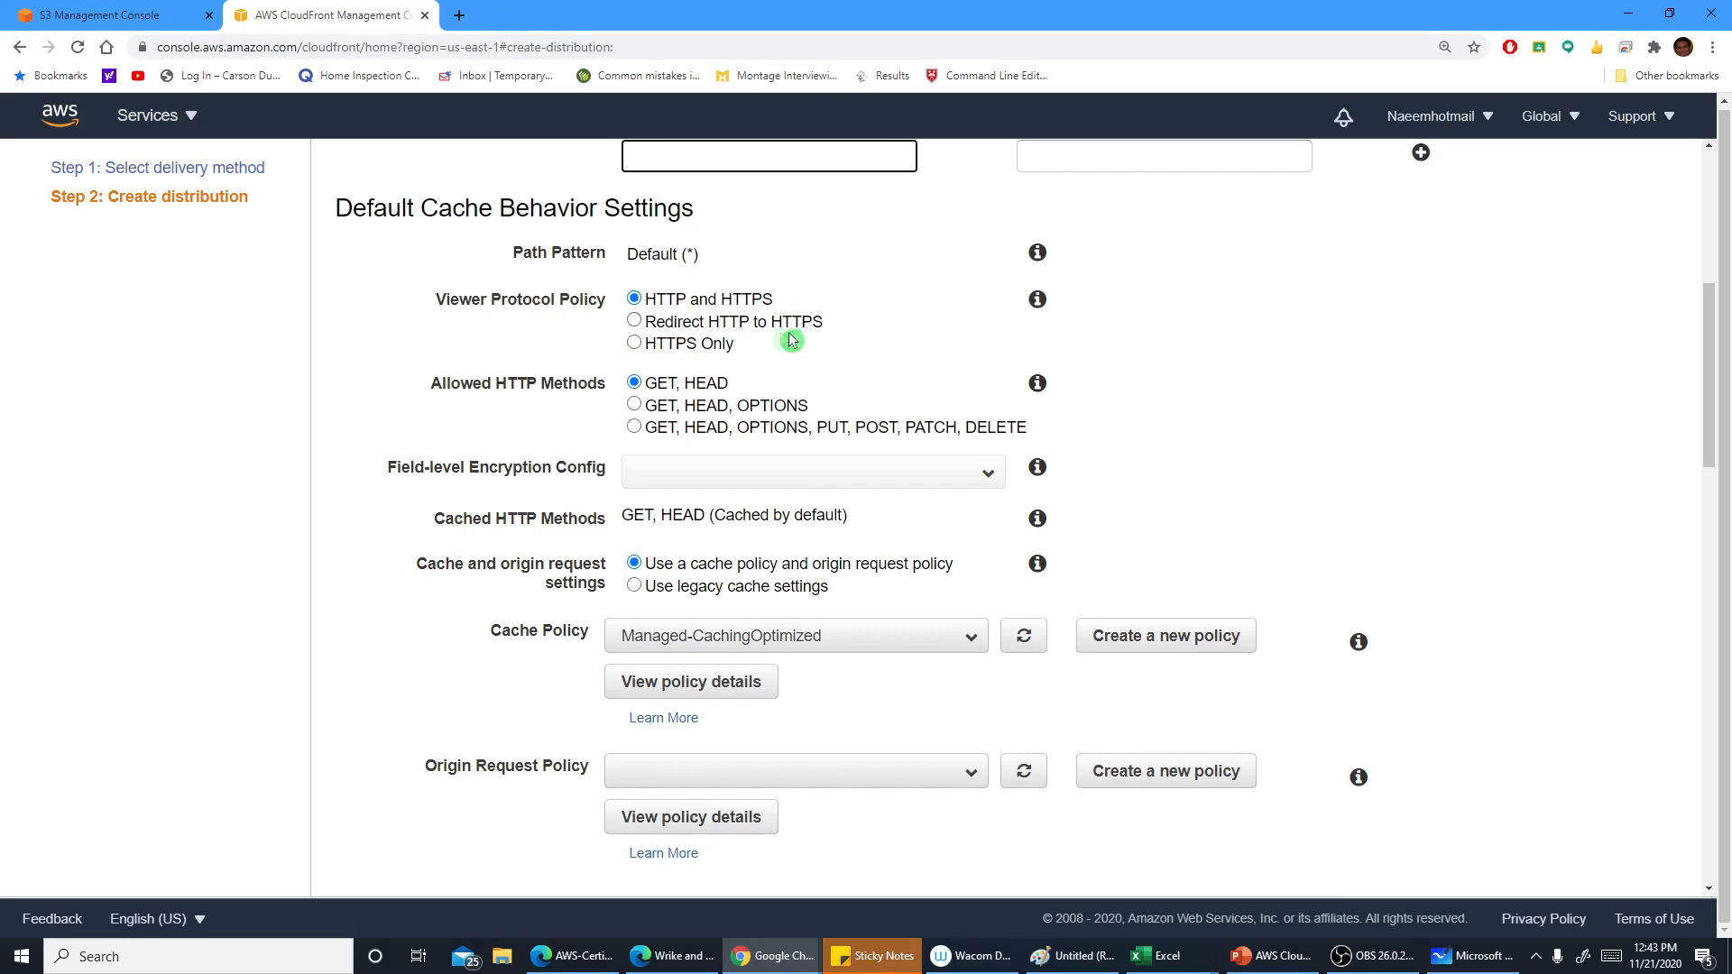
left_click(634, 325)
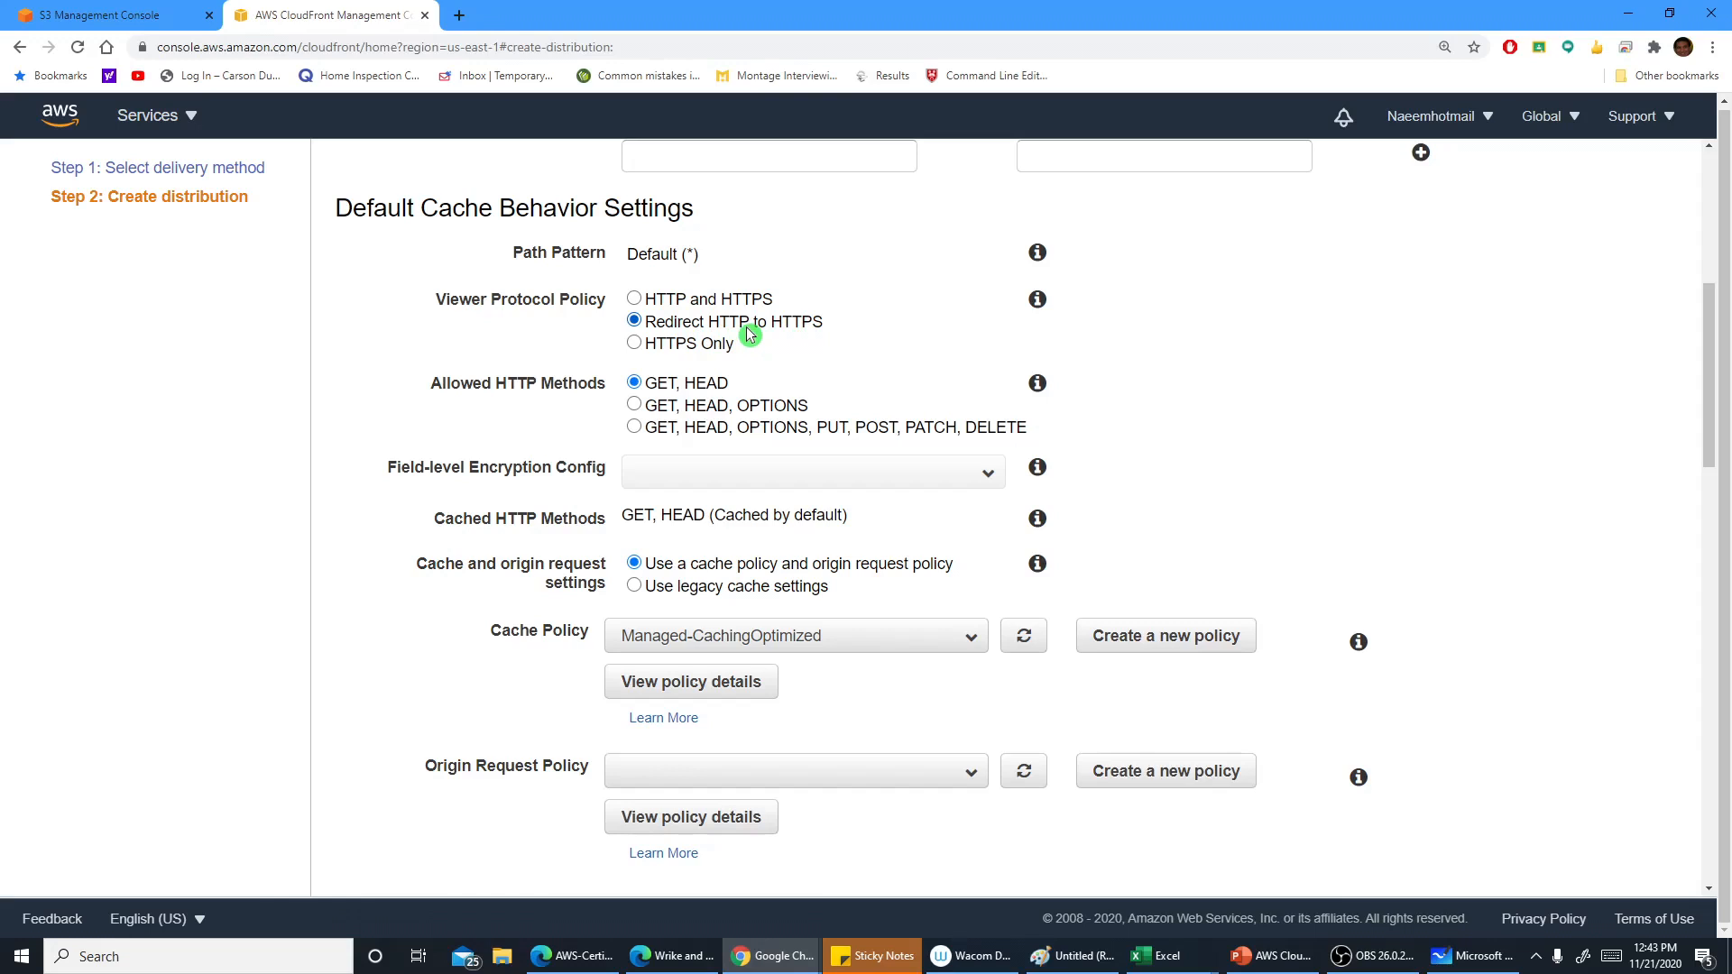
left_click(1037, 301)
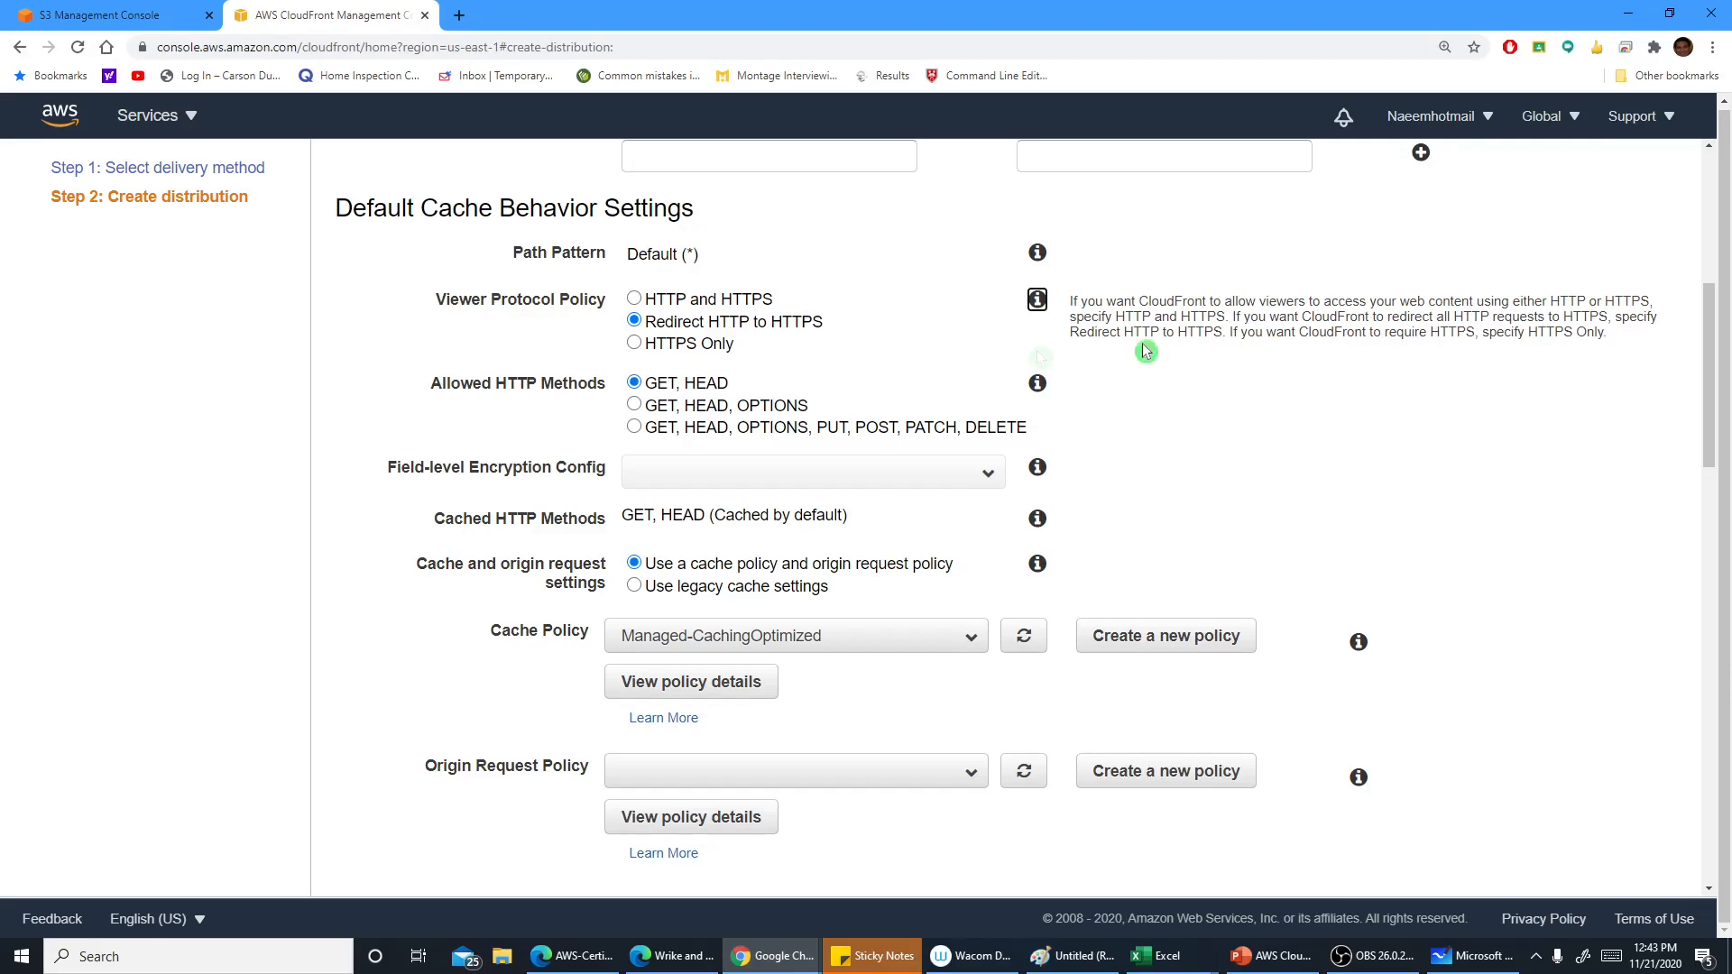
left_click(635, 302)
Read the help for allowed HTTP methods, field-level encryption config and cache and origin request settings
left_click(1036, 388)
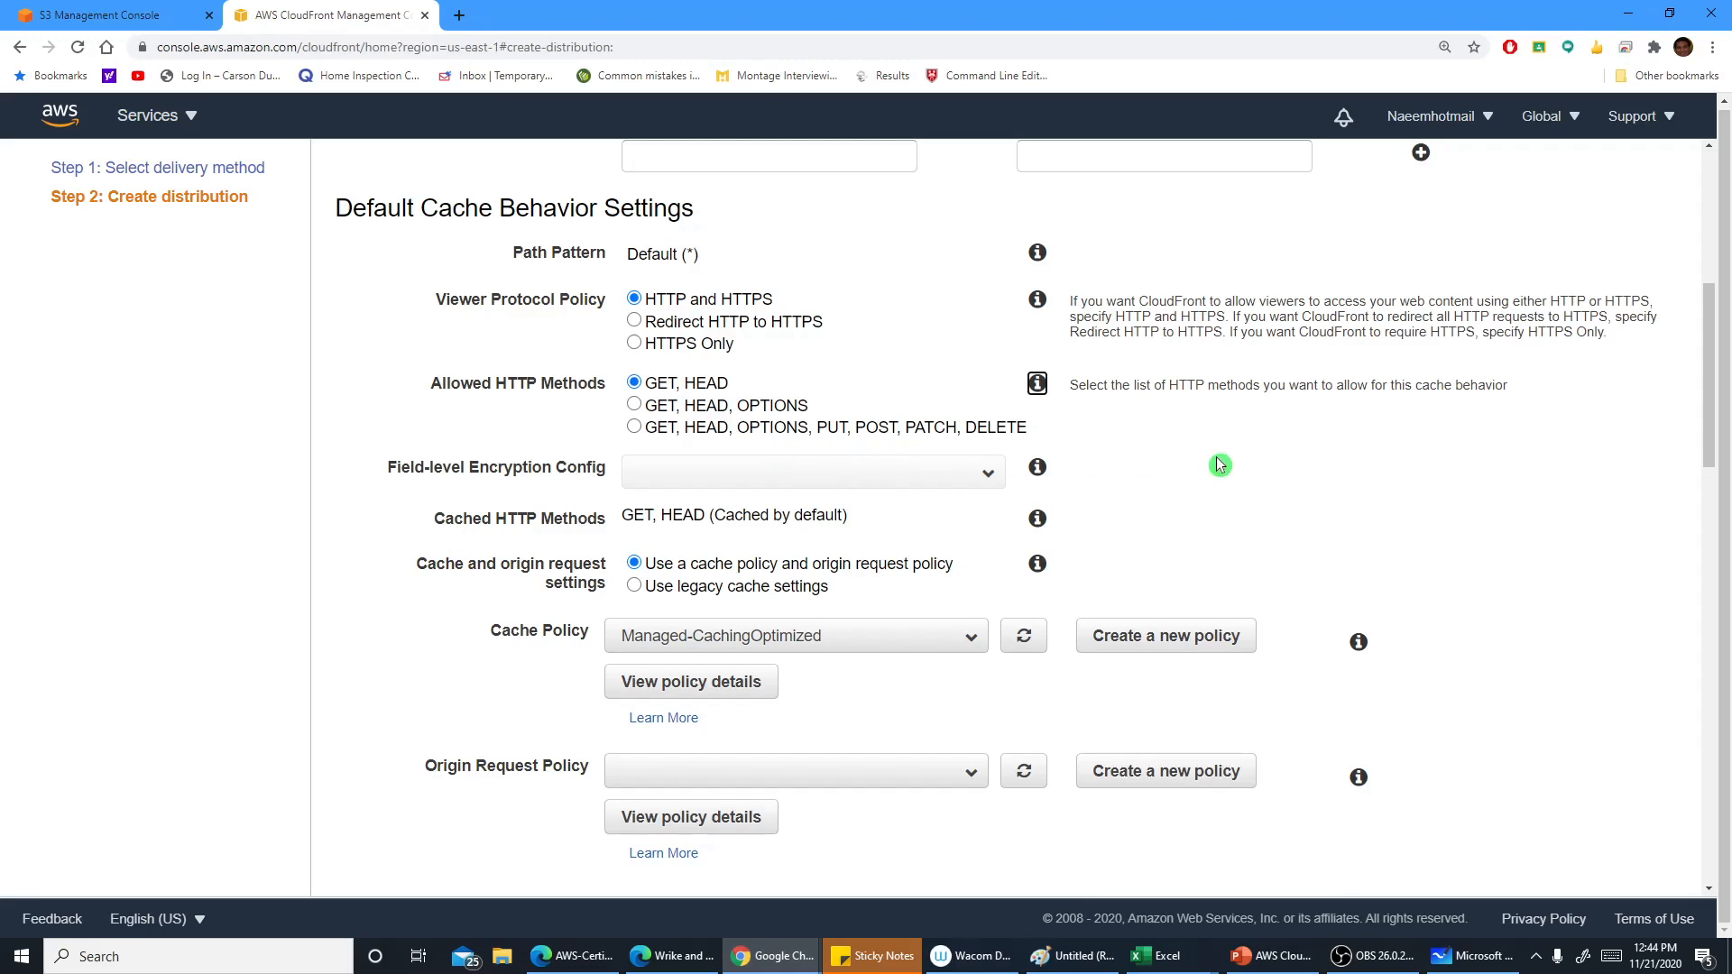
scroll(1219, 464, "down", 1)
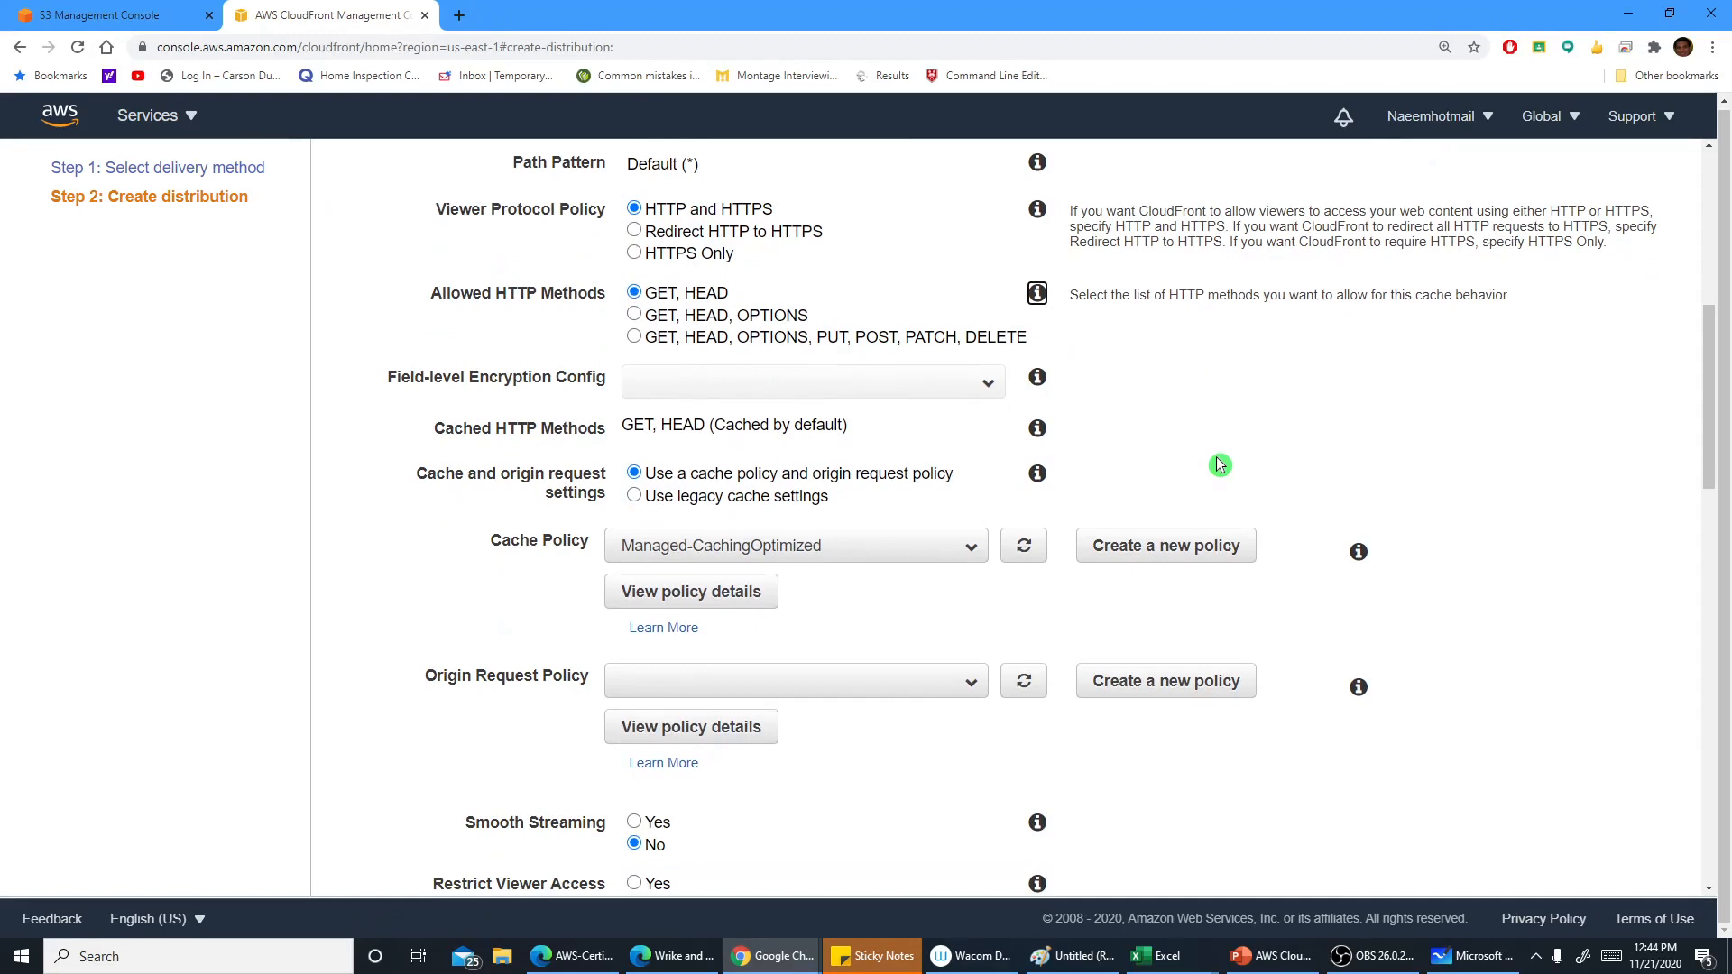
left_click(1038, 377)
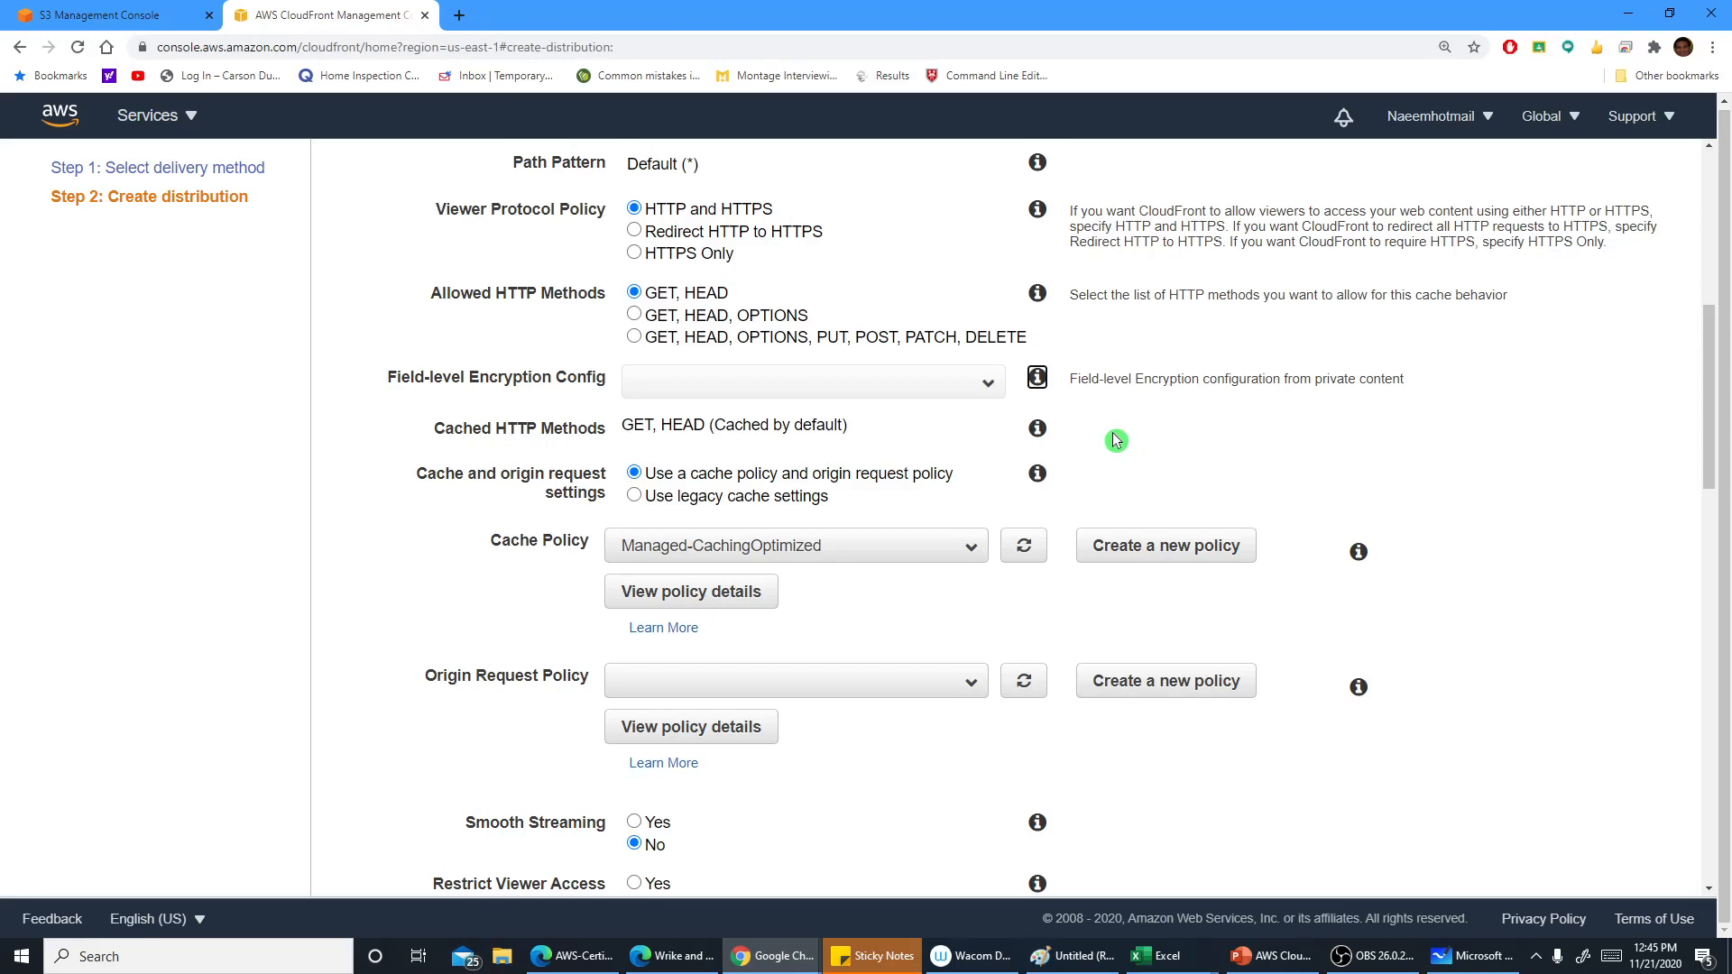
scroll(1115, 437, "down", 1)
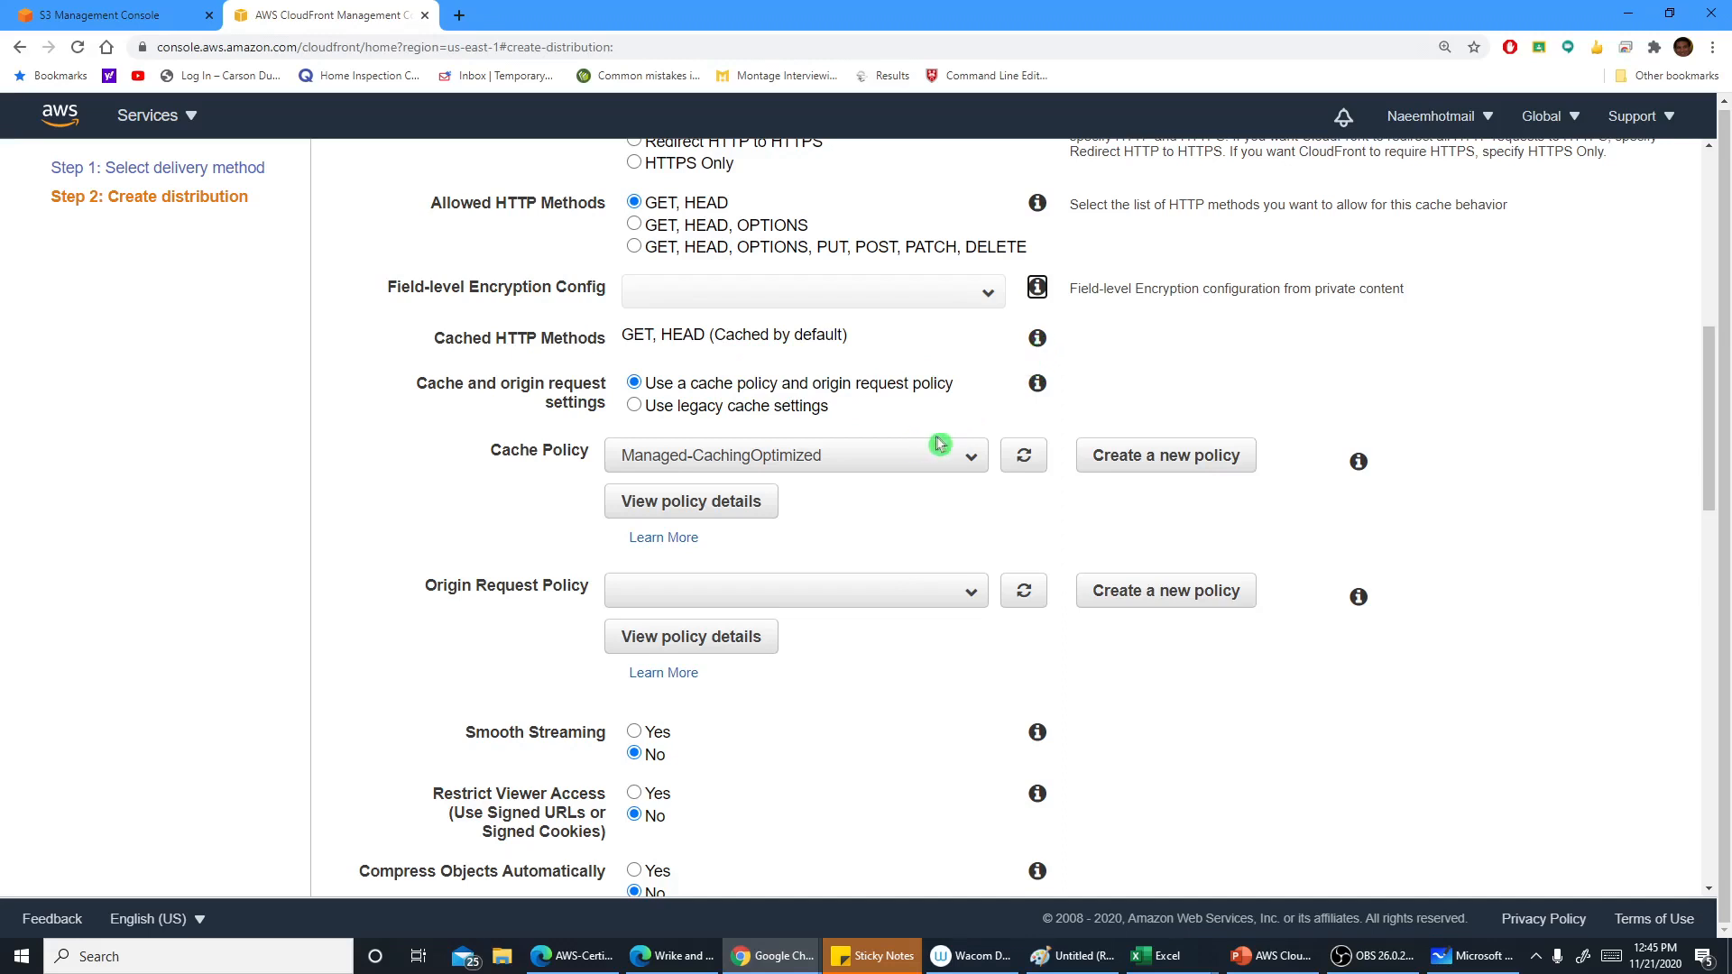
left_click(1035, 386)
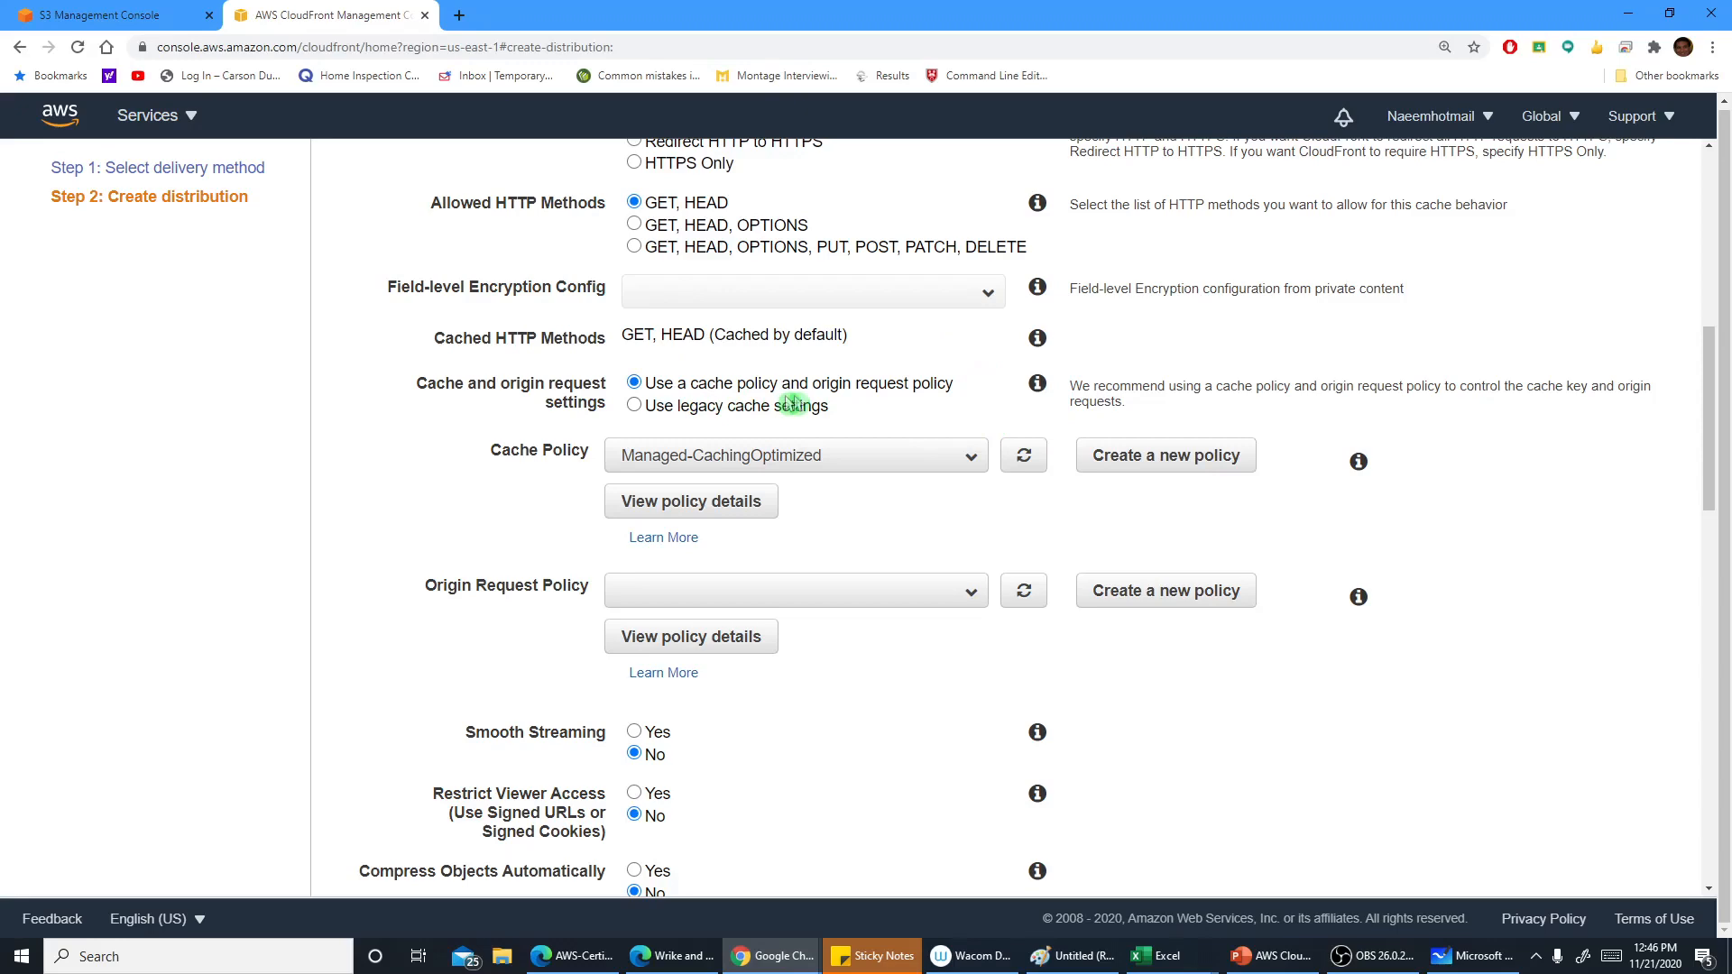
Open the Managed-CachingOptimized cache policy details in a new tab and review its settings
scroll(869, 399, "down", 1)
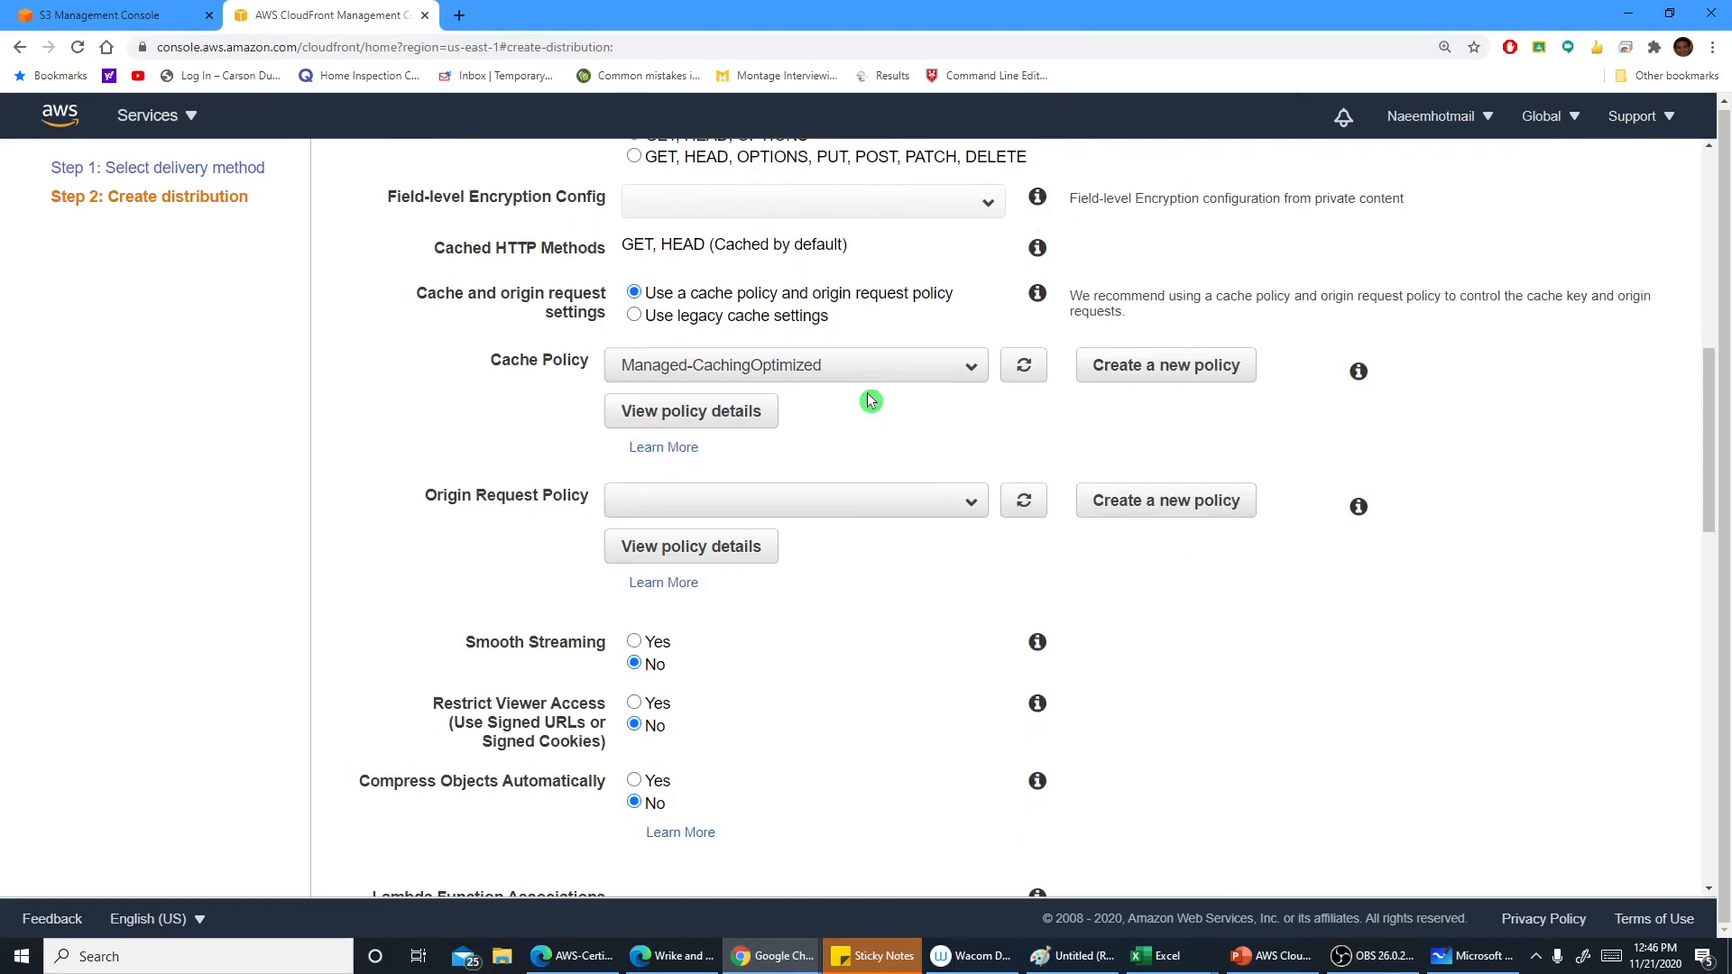
left_click(969, 370)
left_click(968, 371)
left_click(738, 415)
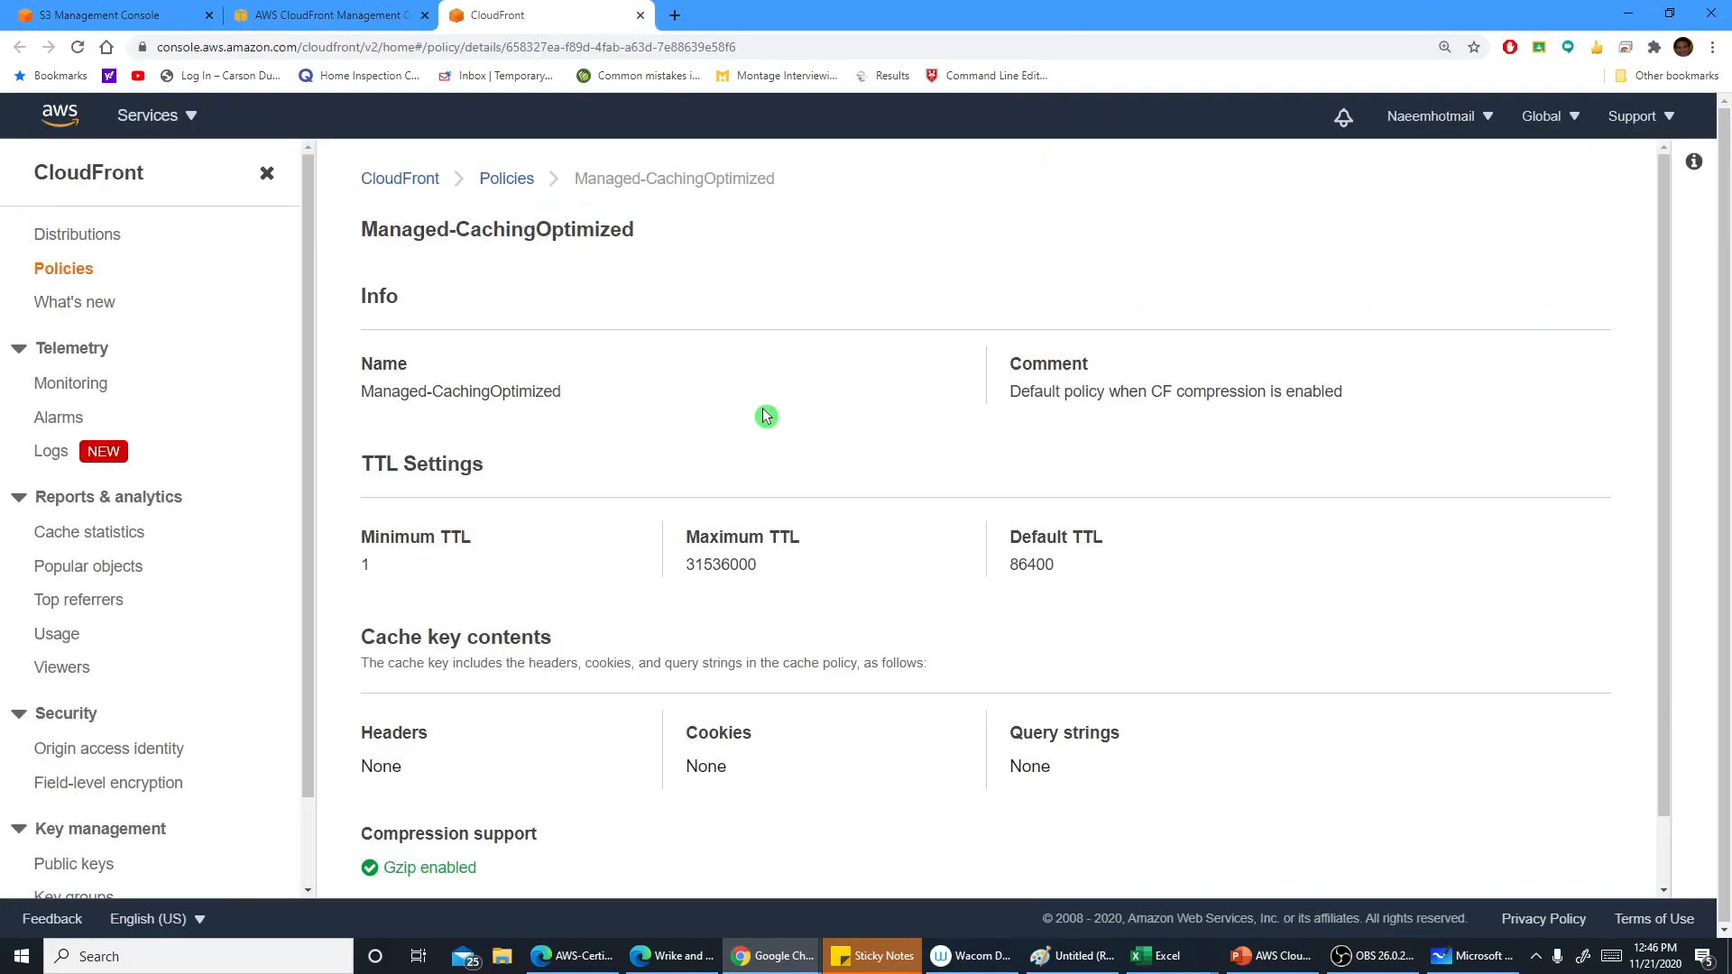
scroll(756, 424, "down", 1)
scroll(752, 434, "up", 1)
scroll(602, 484, "down", 1)
scroll(602, 484, "down", 1)
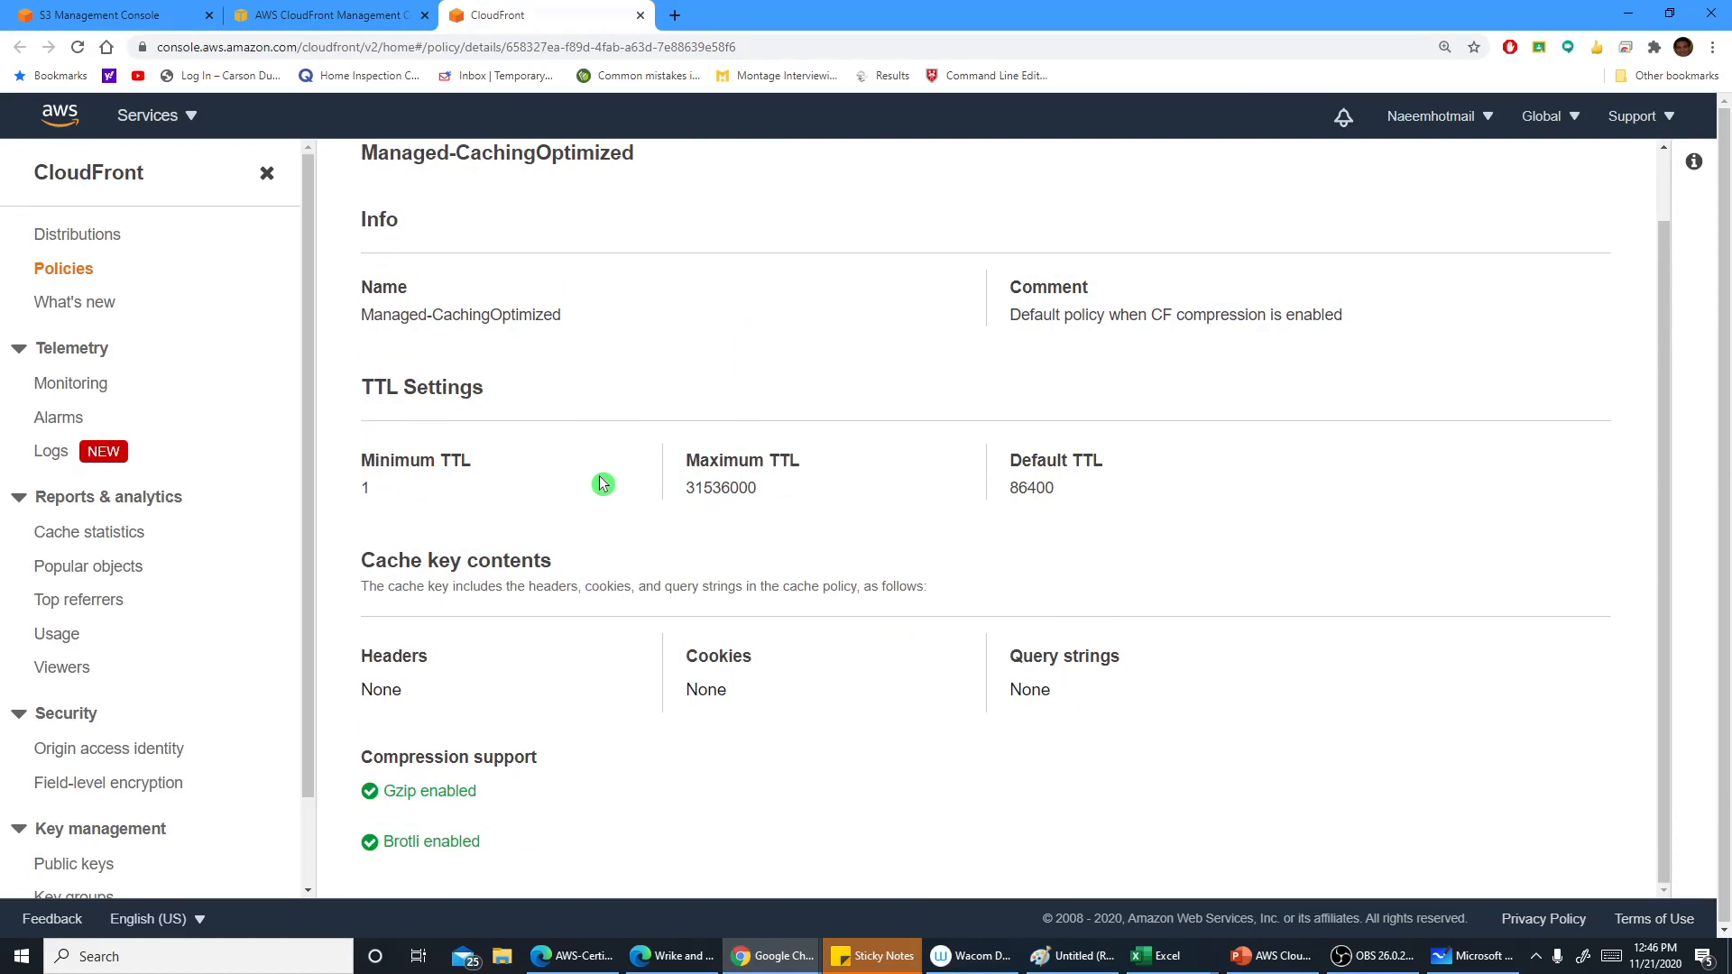
Select the default TTL value in the cache policy details and close the policy tab
left_click(1021, 508)
left_click_drag(1053, 487, 1003, 490)
left_click(1102, 527)
left_click_drag(1056, 488, 1005, 490)
left_click(1102, 540)
left_click_drag(1060, 490, 1007, 489)
left_click(1090, 534)
left_click_drag(1054, 488, 1011, 490)
scroll(1037, 511, "up", 1)
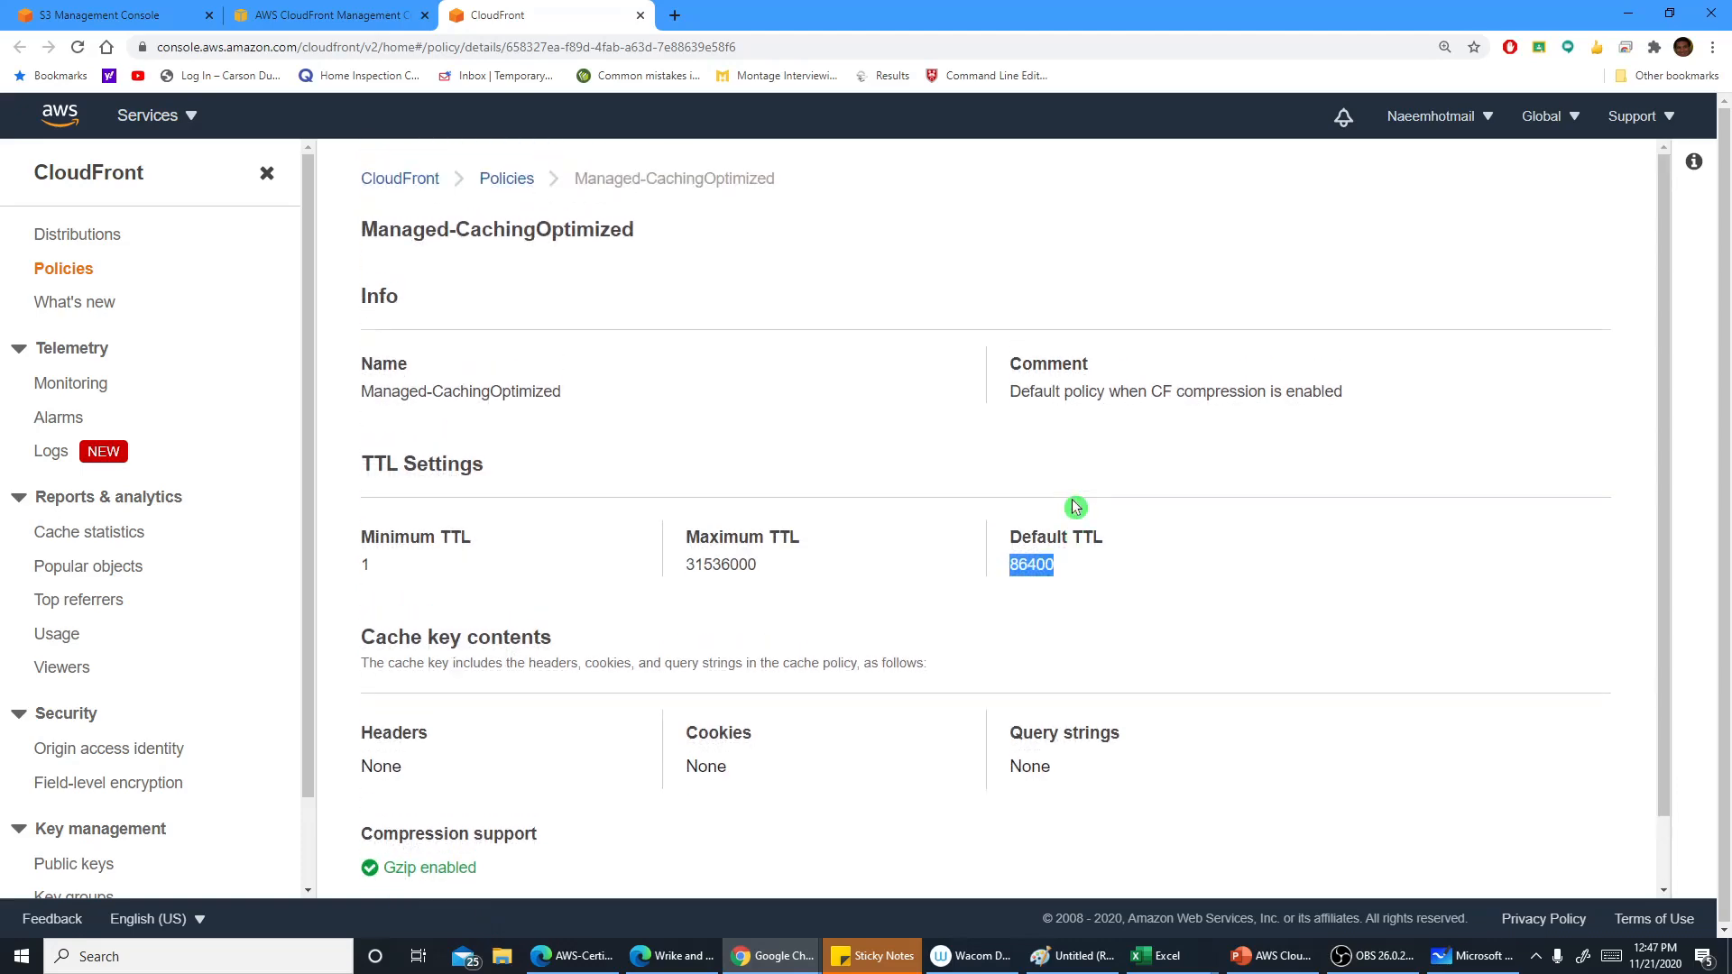
left_click(641, 15)
Open the origin request policy details, review the Managed-CachingOptimized policy from the list, and close the tab
scroll(929, 452, "down", 2)
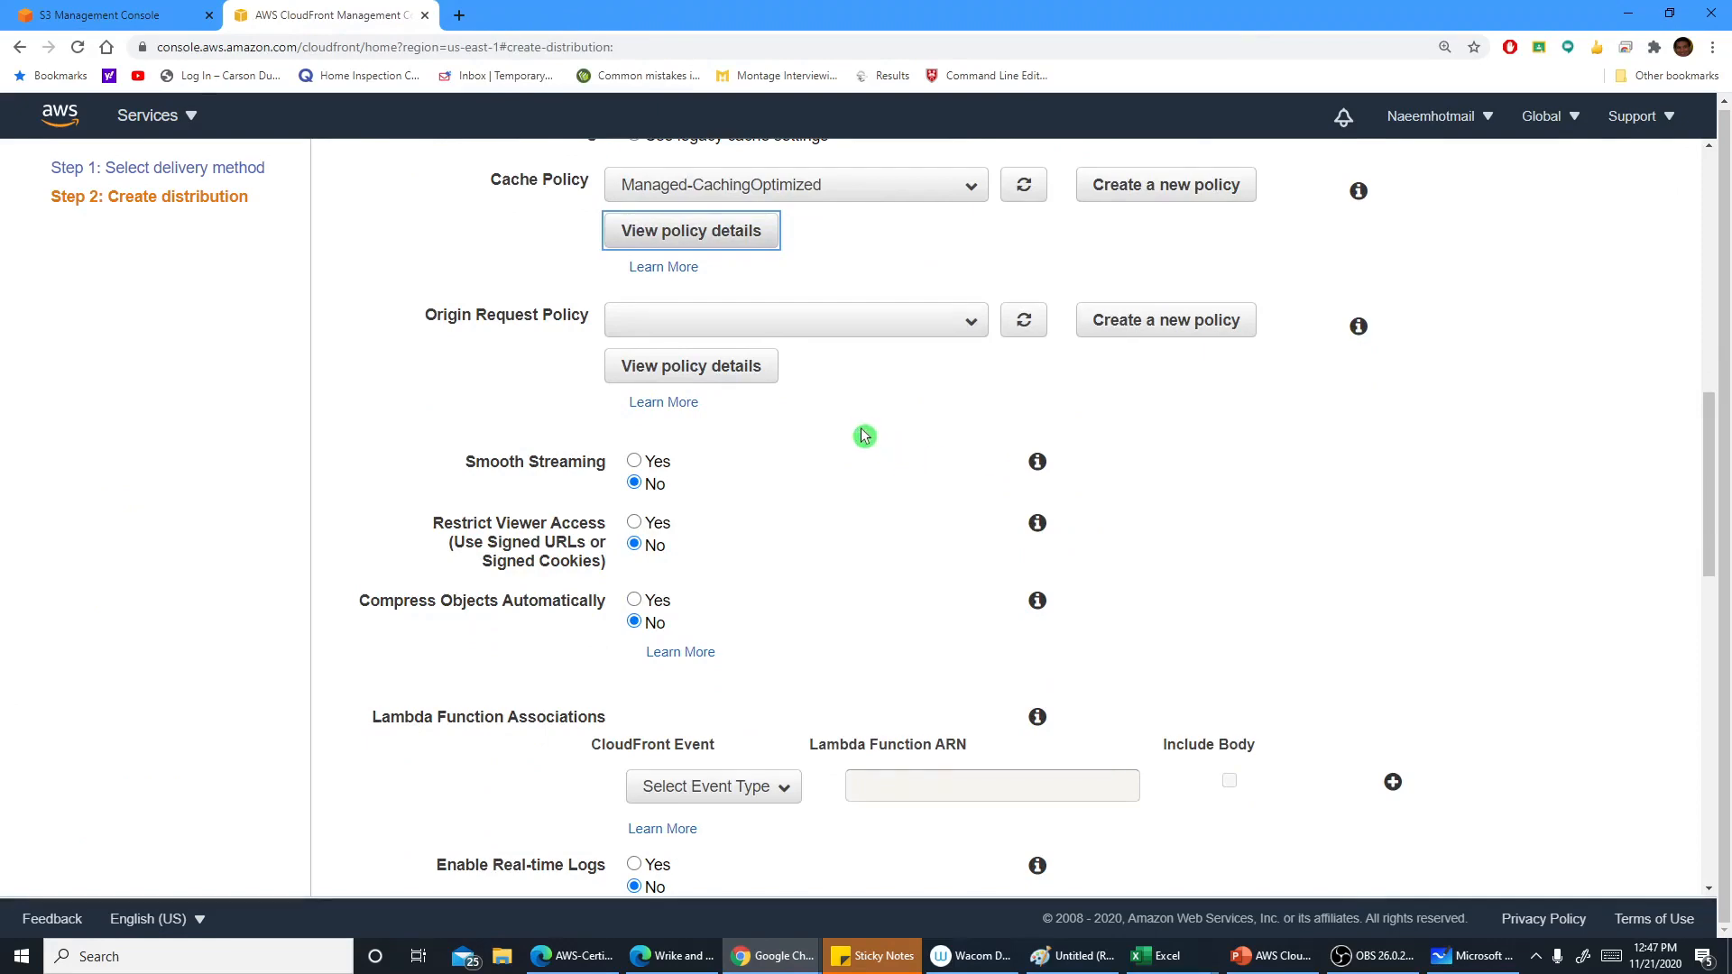
scroll(837, 427, "down", 1)
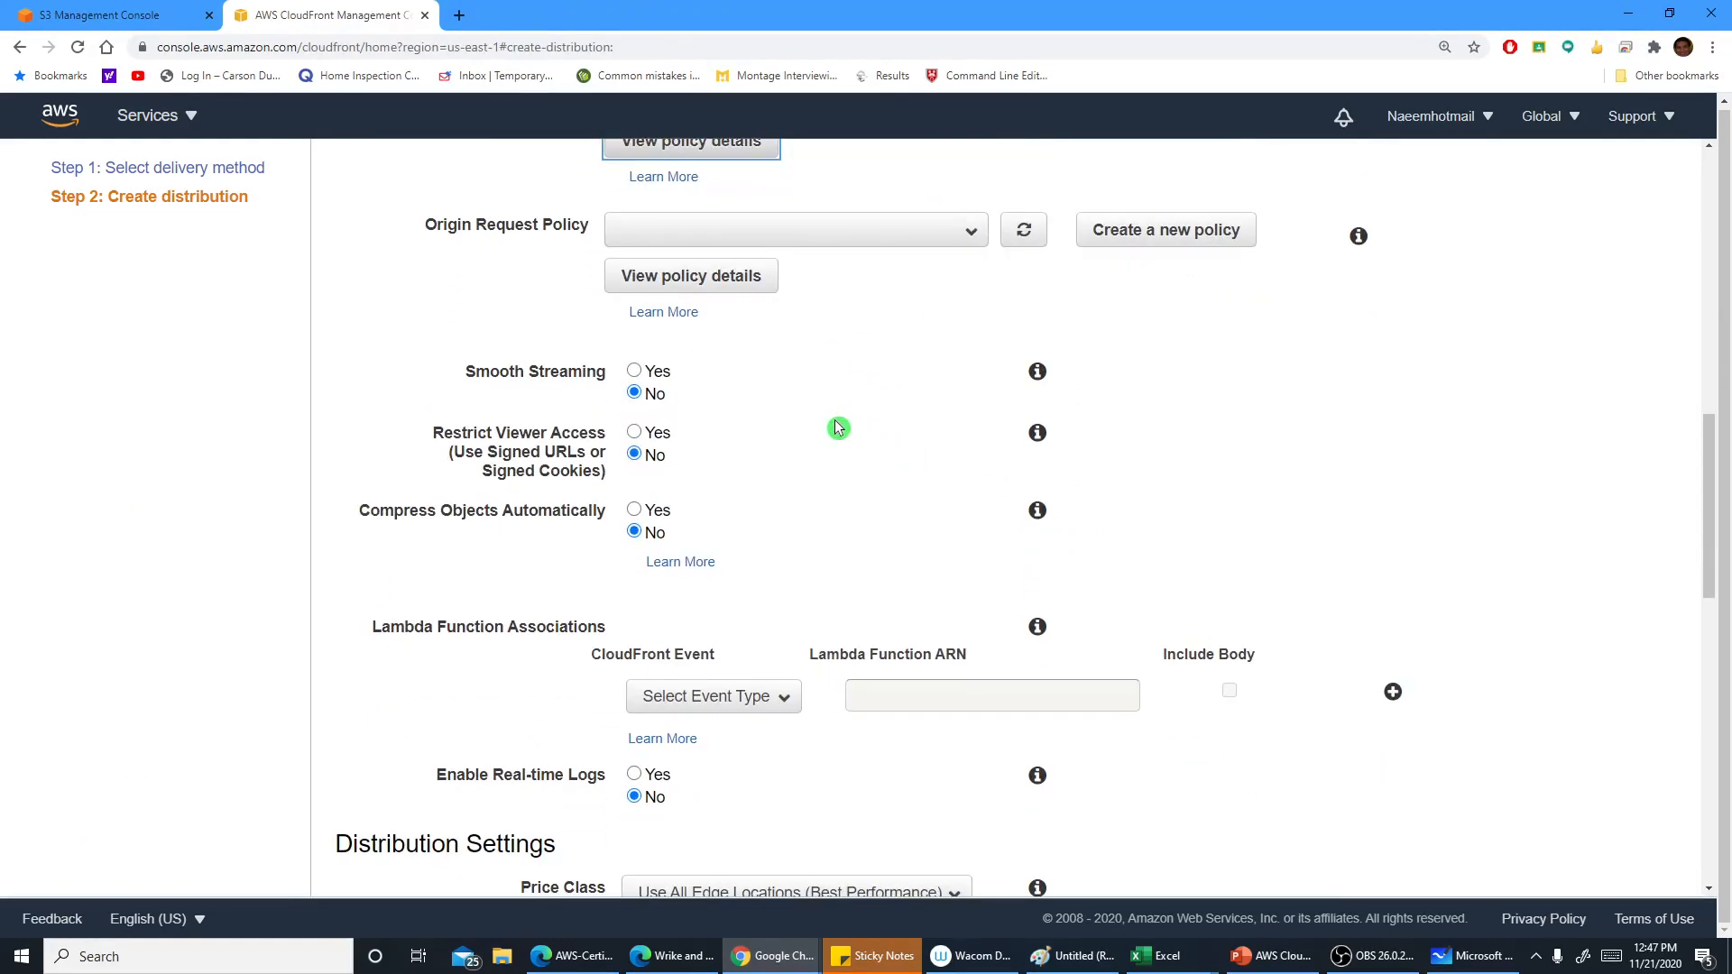
left_click(715, 277)
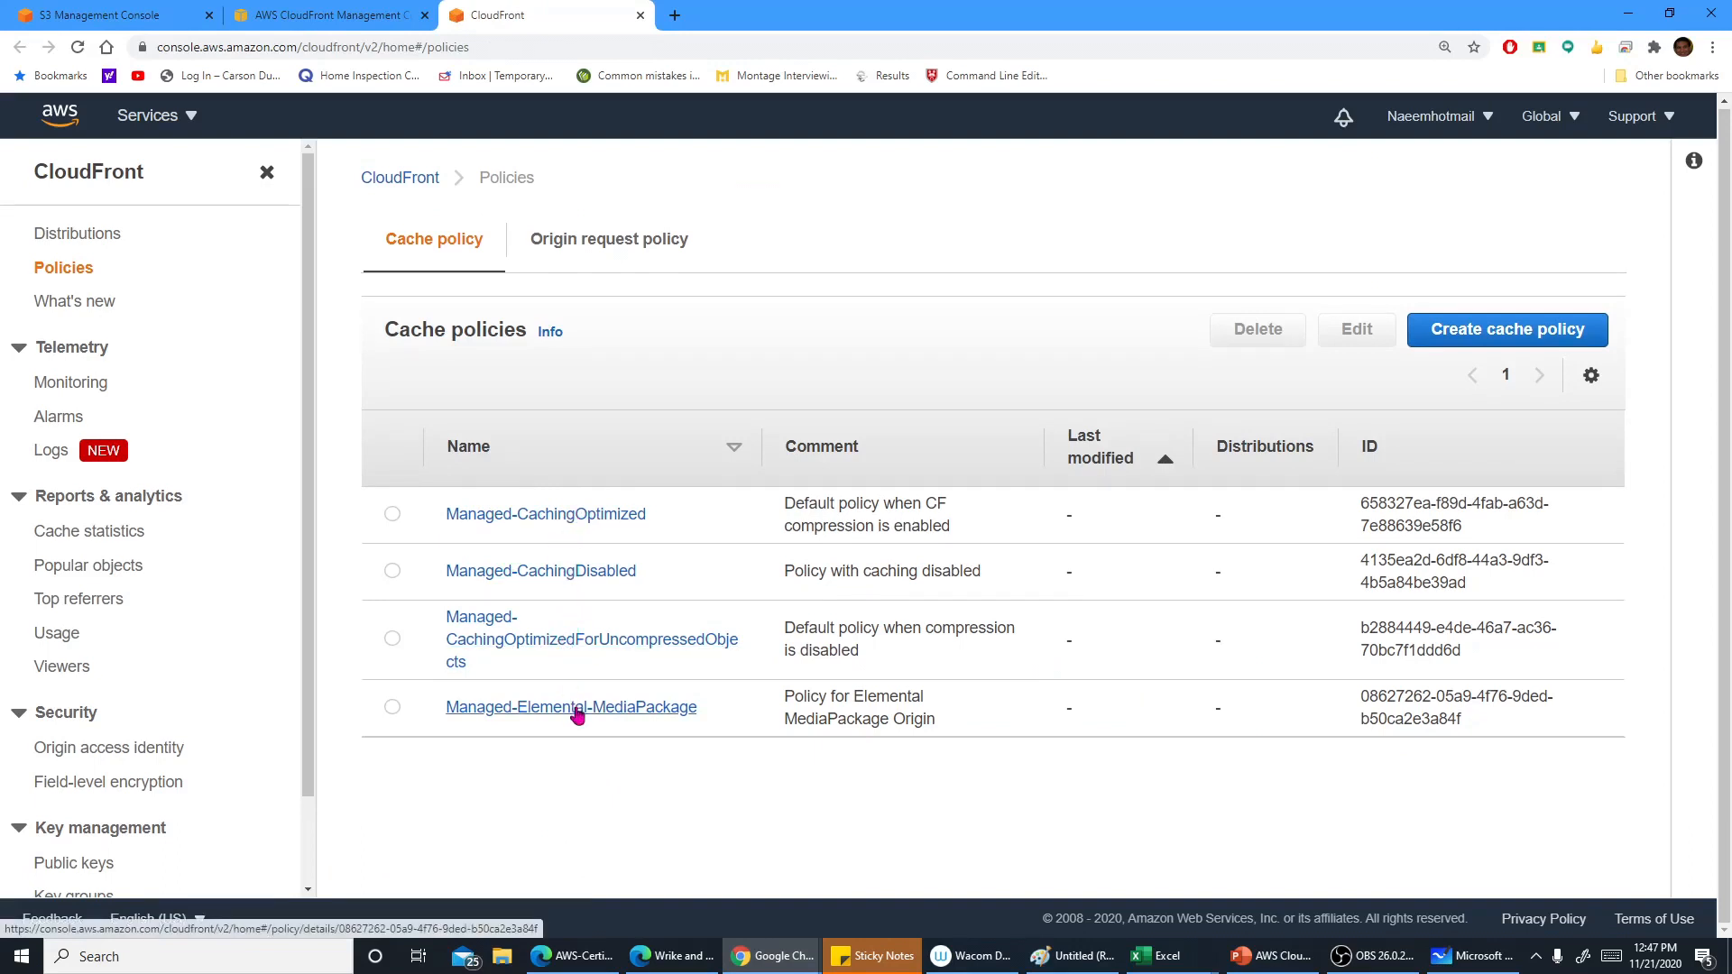
left_click(568, 513)
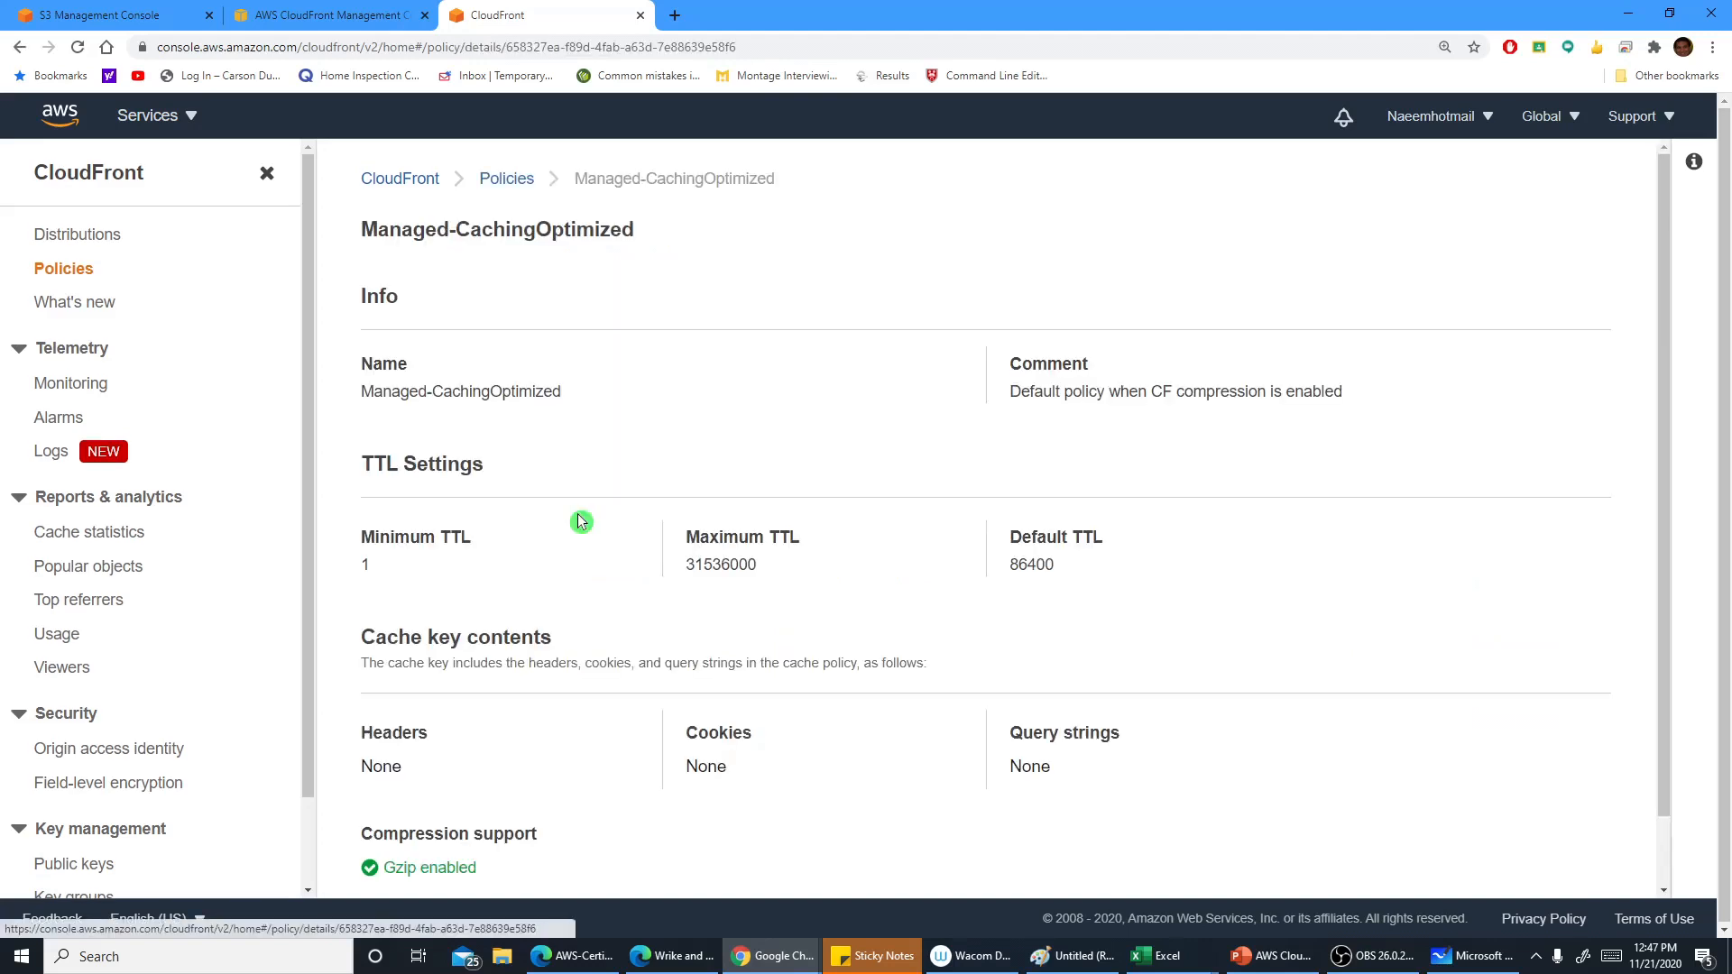
scroll(677, 536, "down", 1)
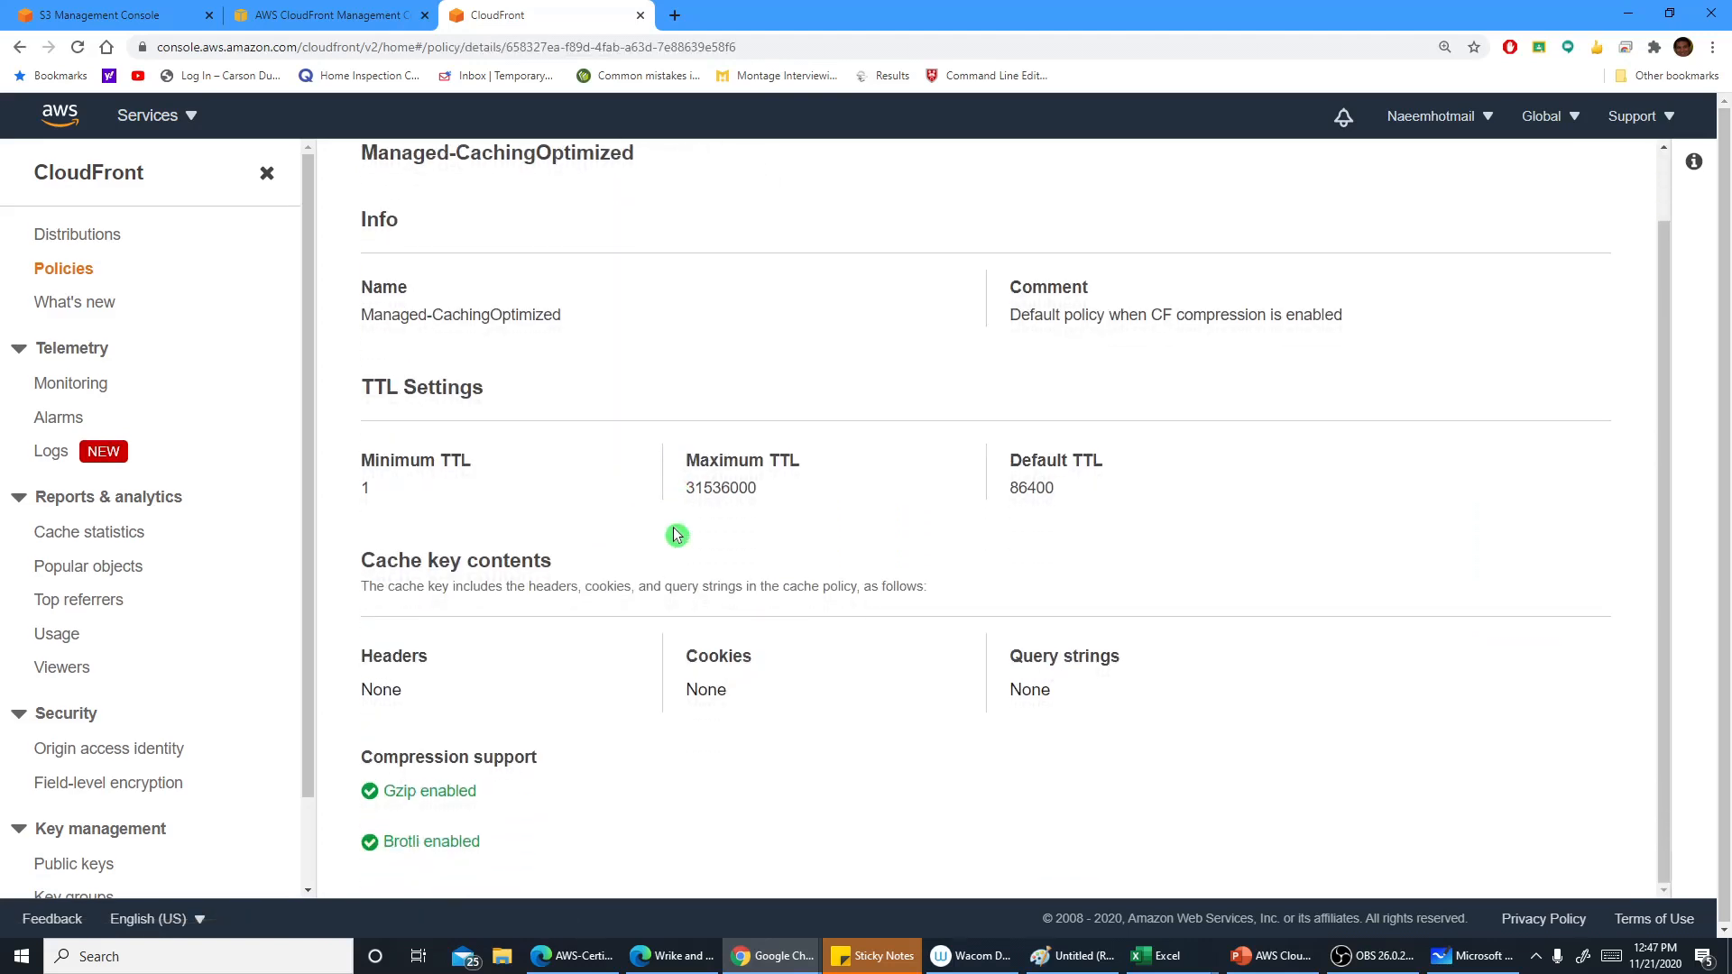
scroll(677, 536, "up", 1)
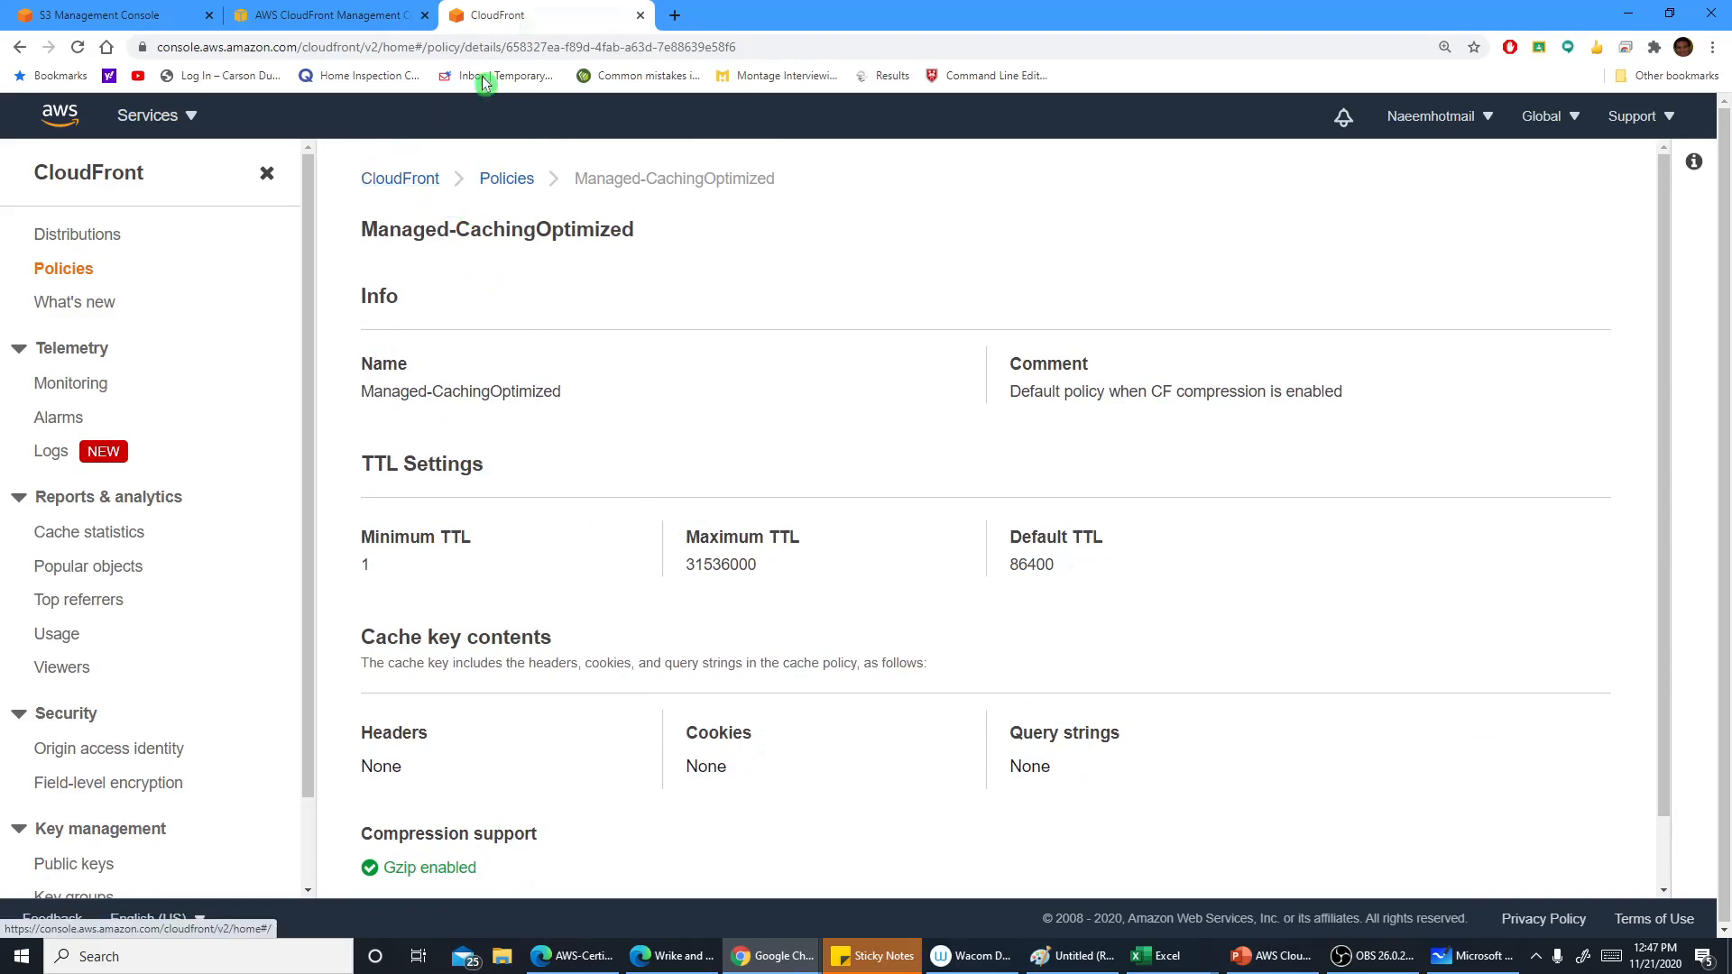
left_click(640, 14)
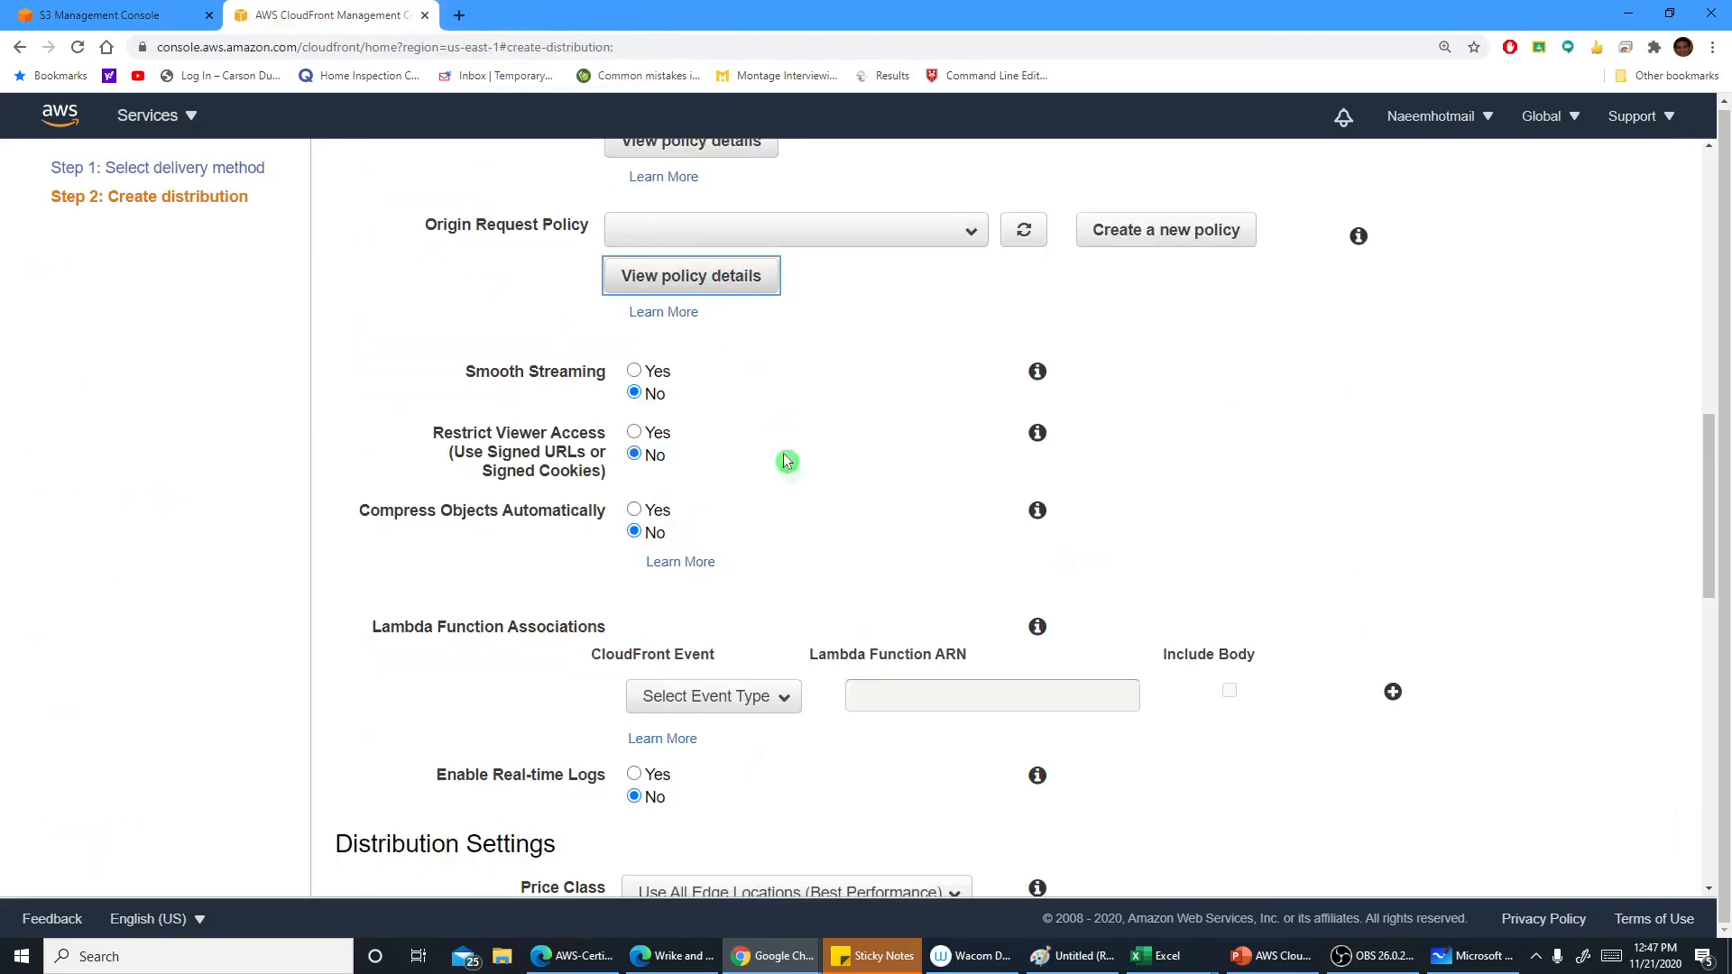
Read the help for smooth streaming, restricting viewer access and compressing objects automatically
scroll(791, 468, "down", 1)
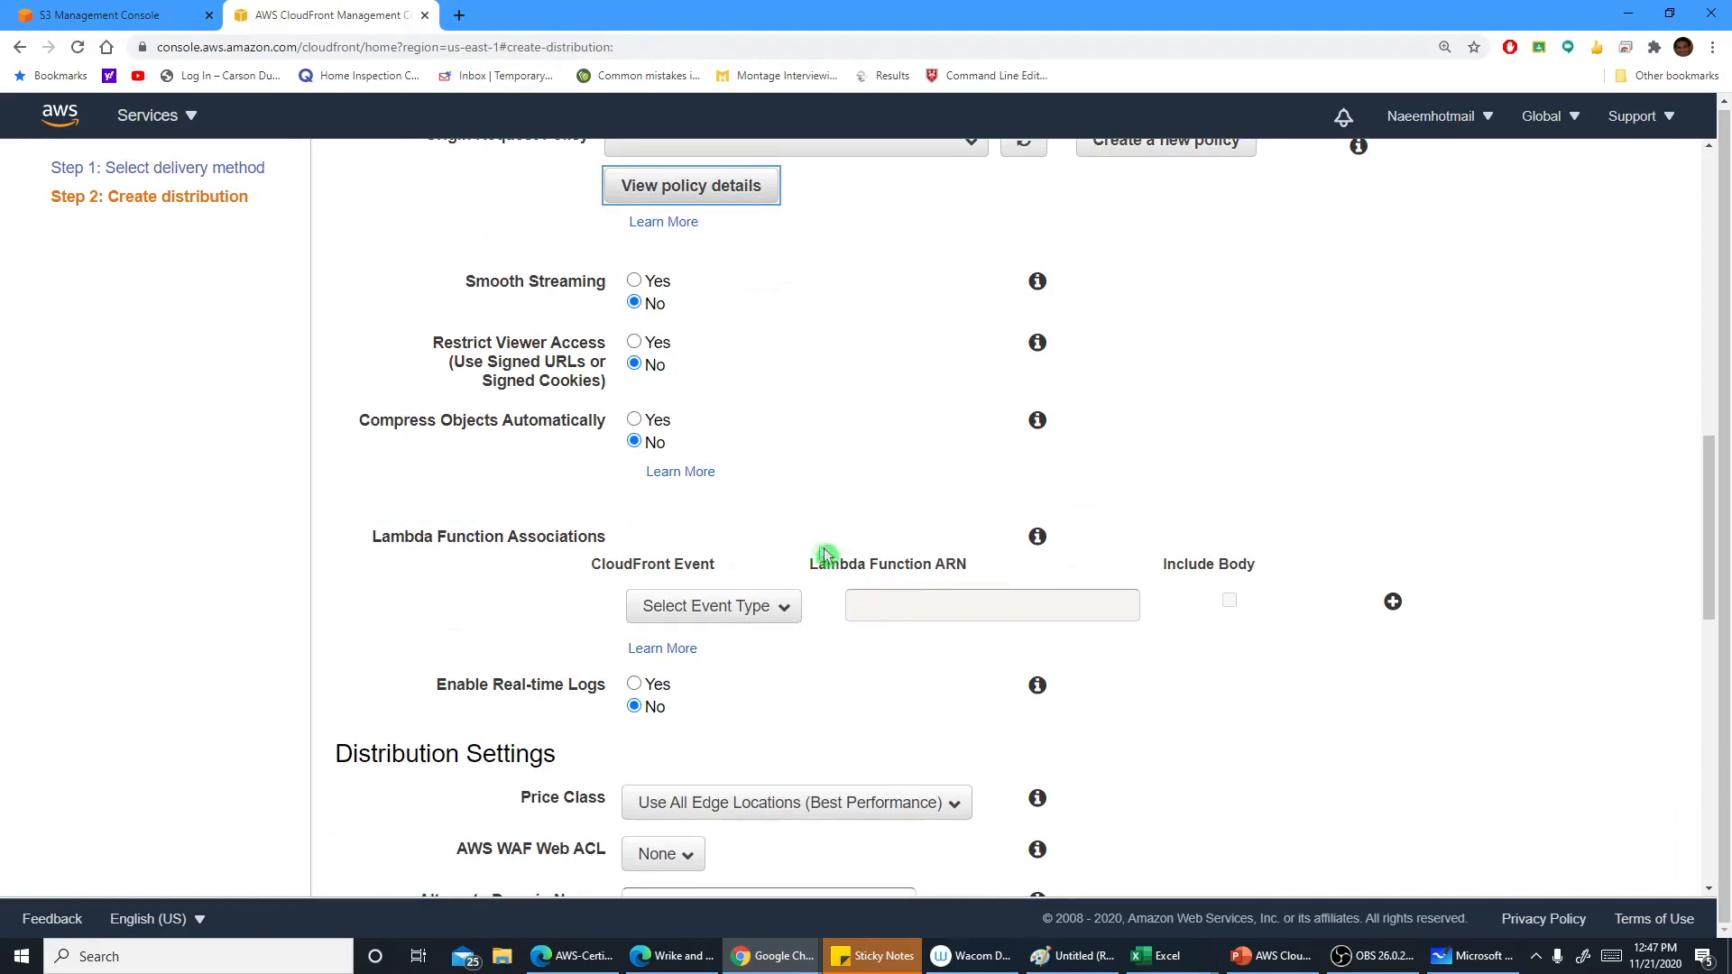
left_click(1038, 281)
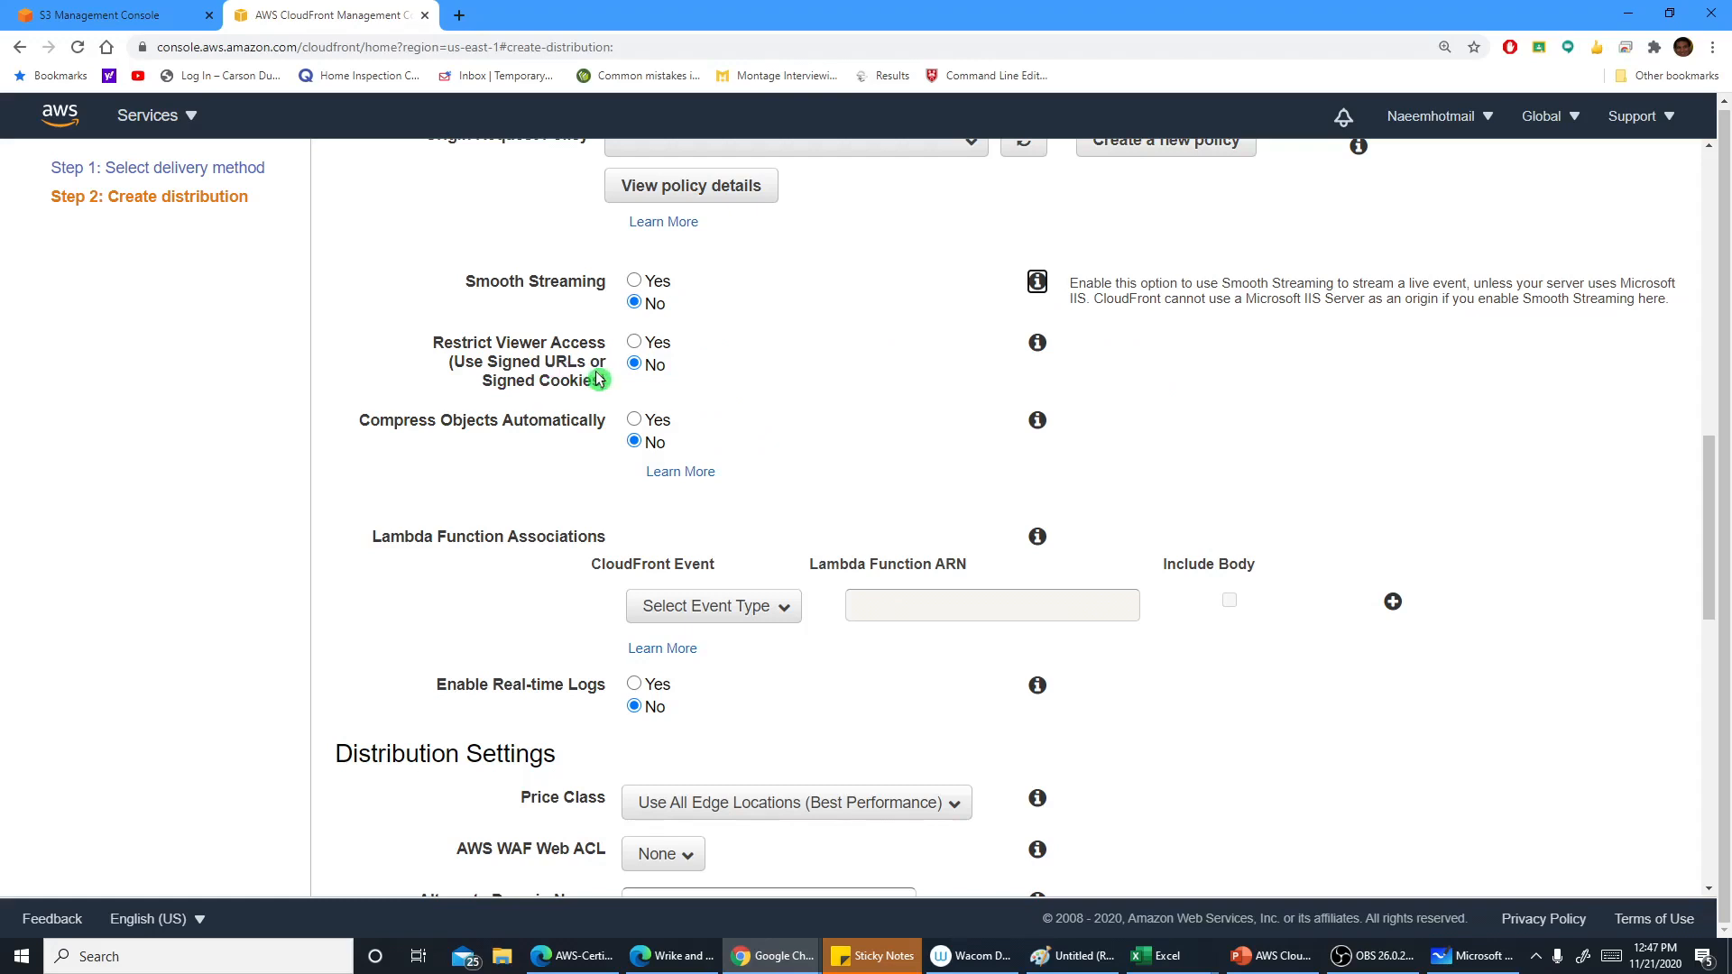
left_click(1036, 346)
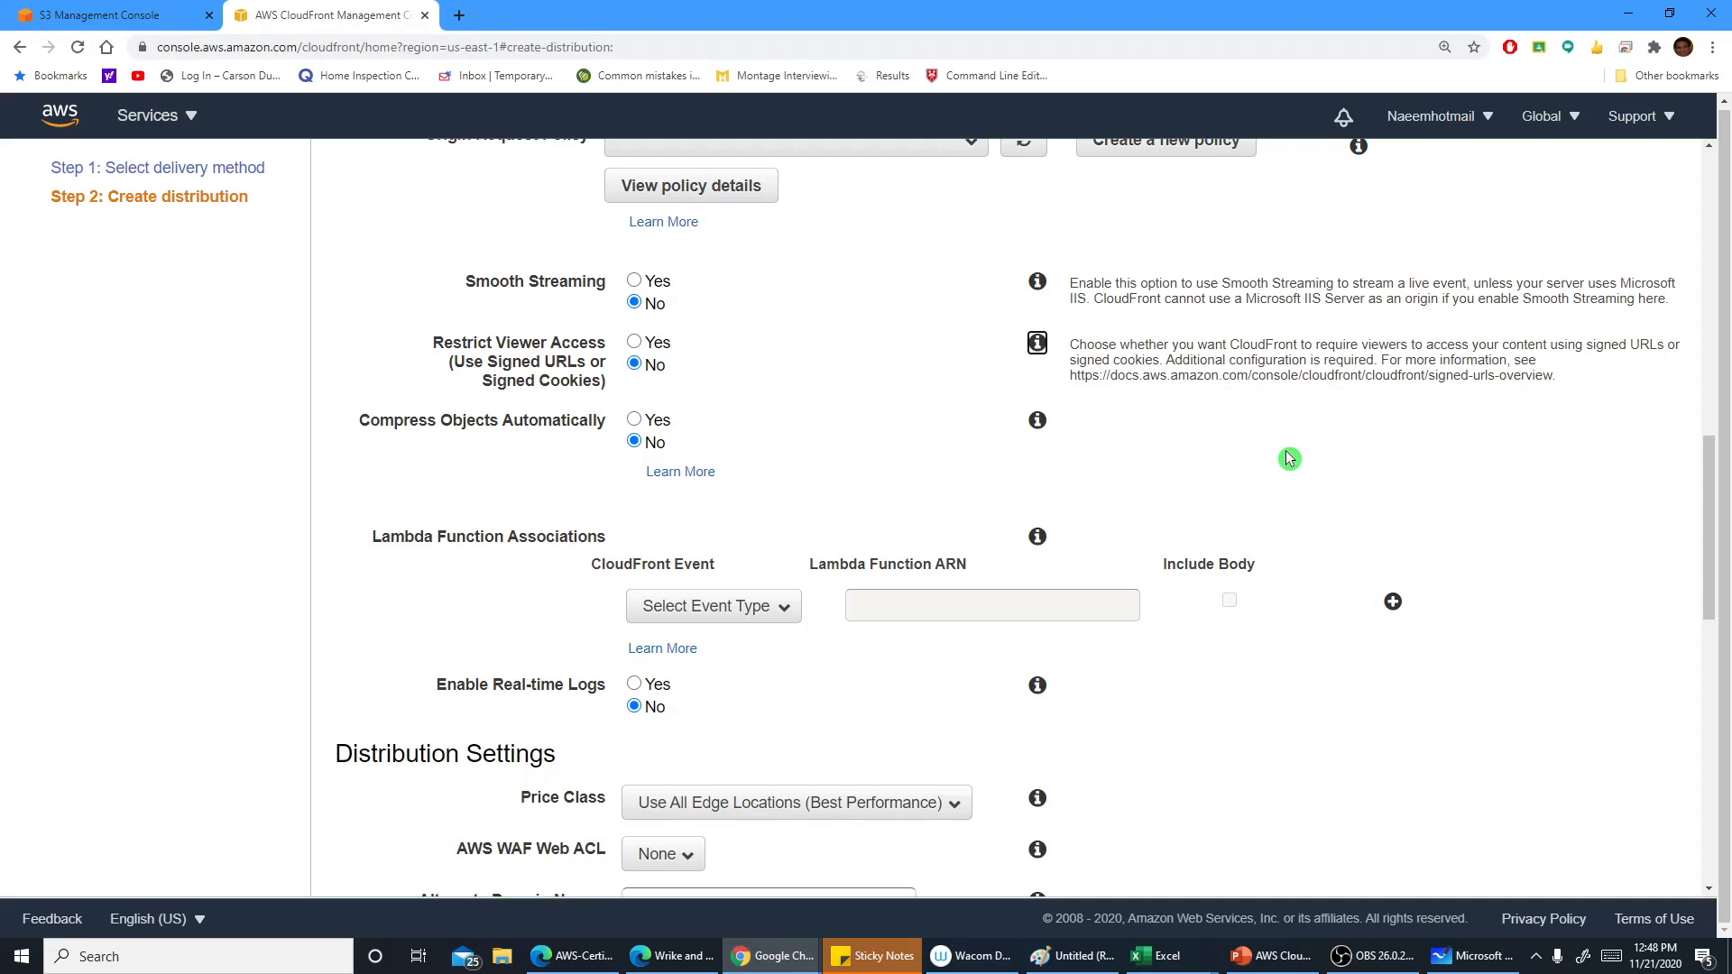
scroll(1288, 458, "down", 1)
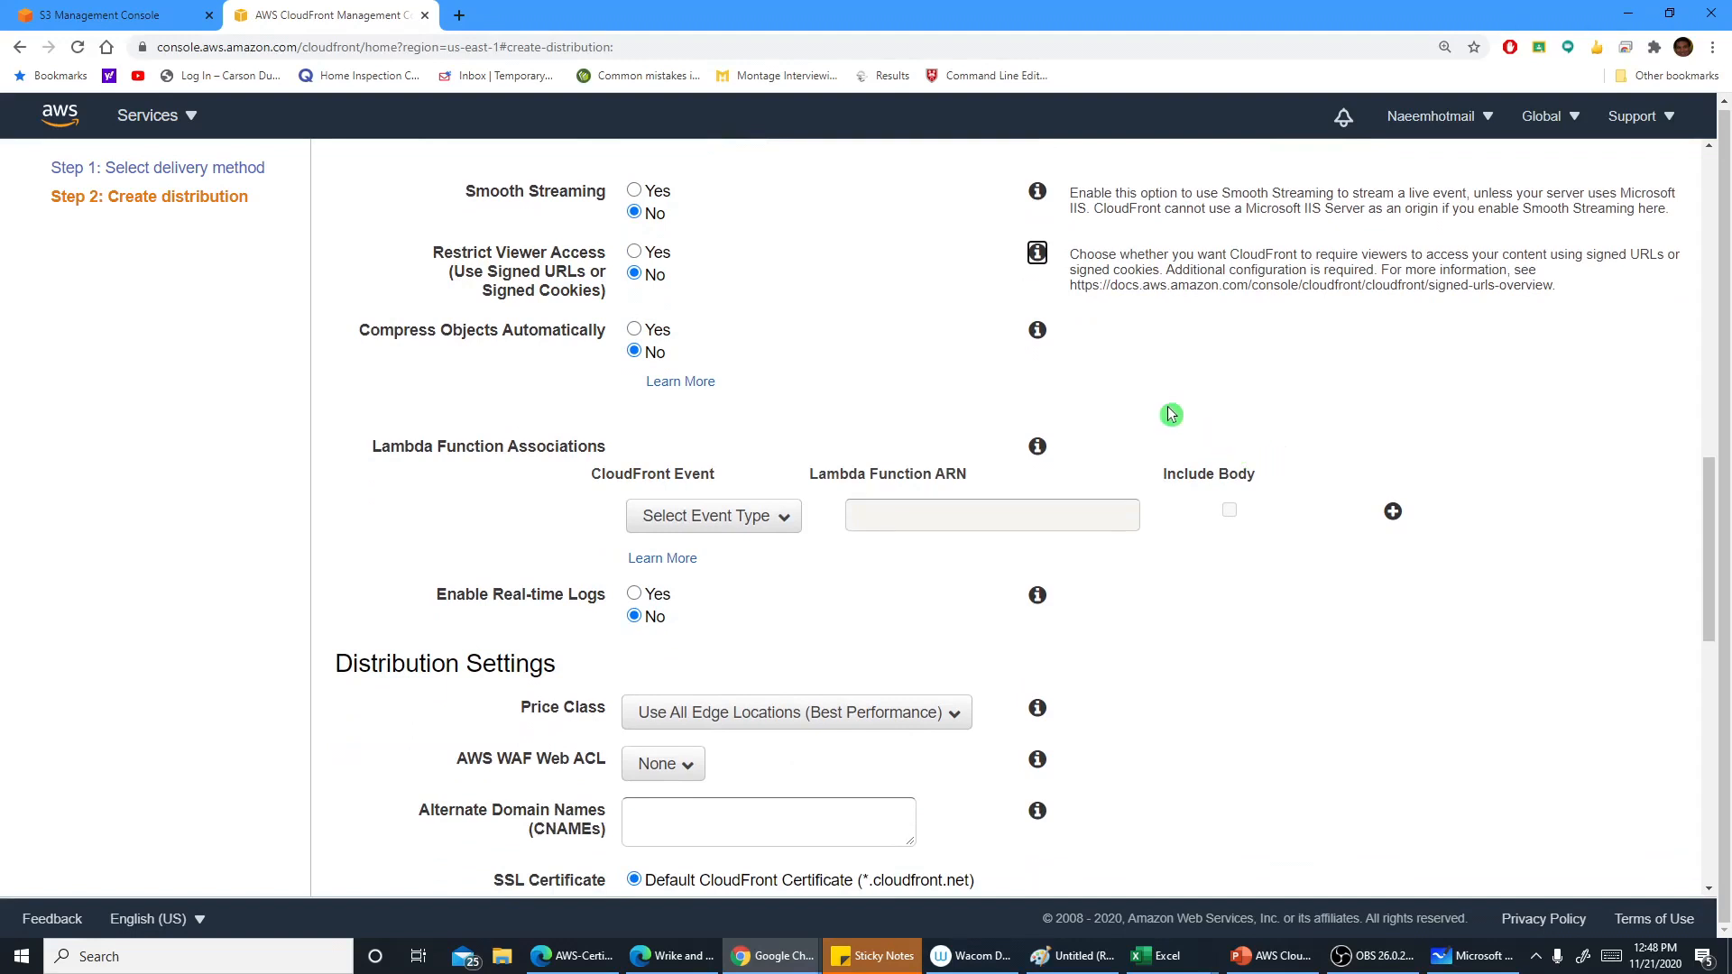
left_click(1039, 330)
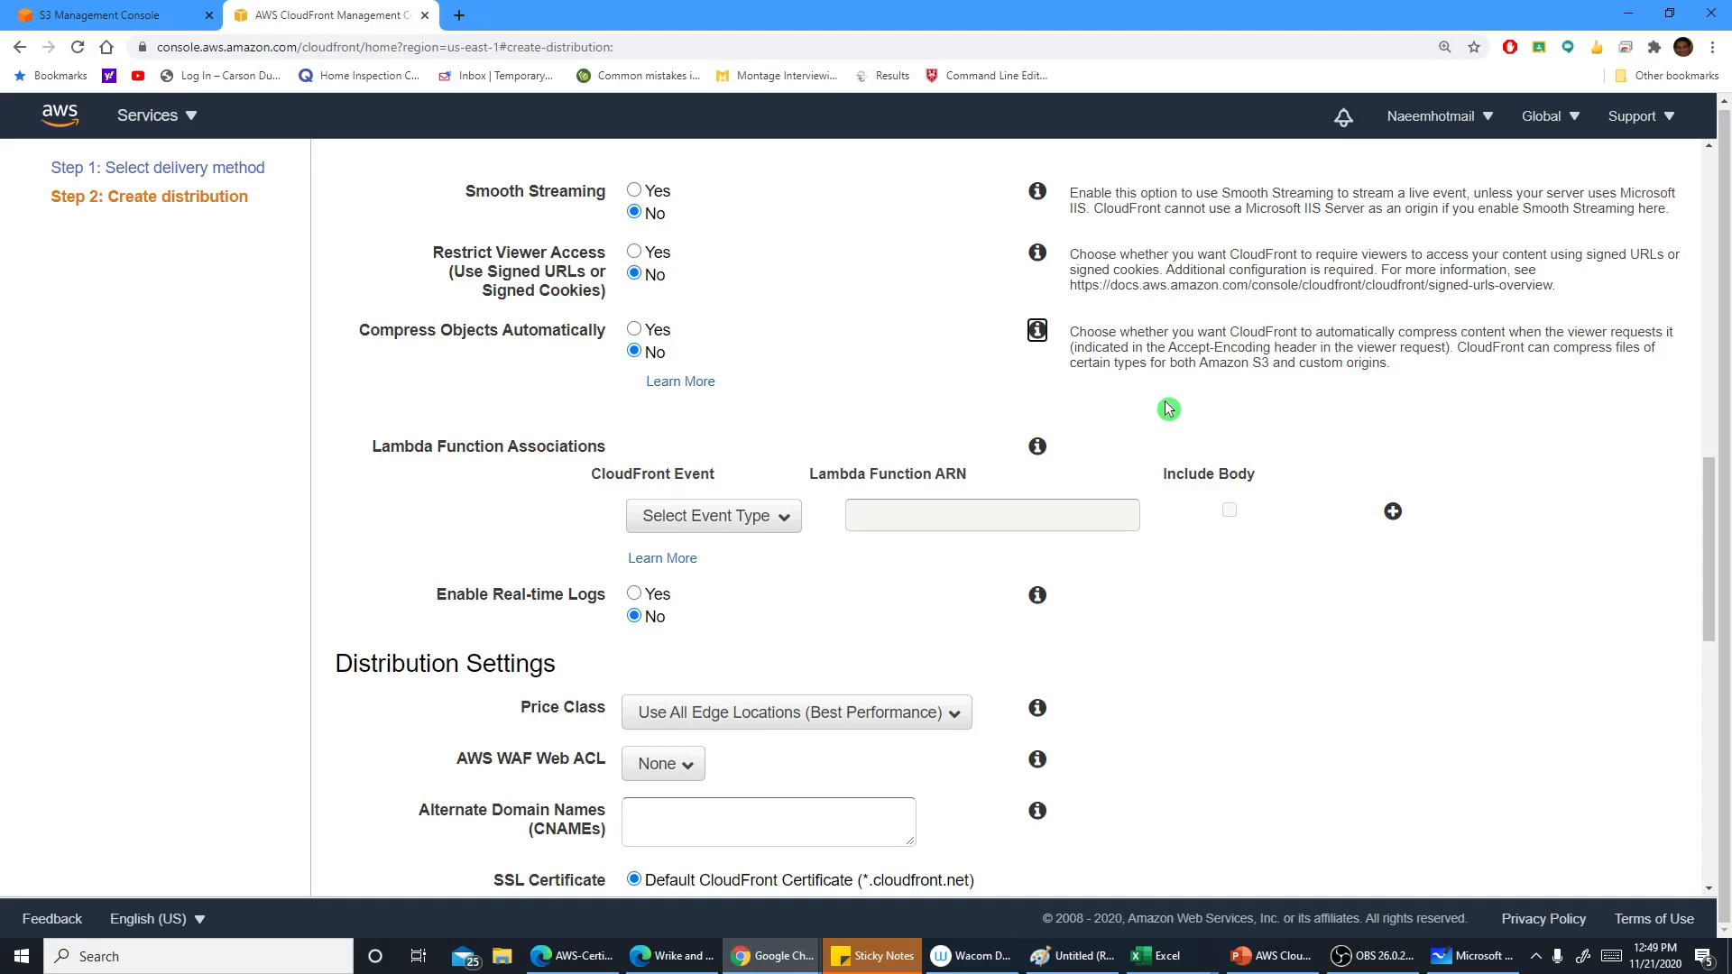
scroll(1169, 409, "down", 2)
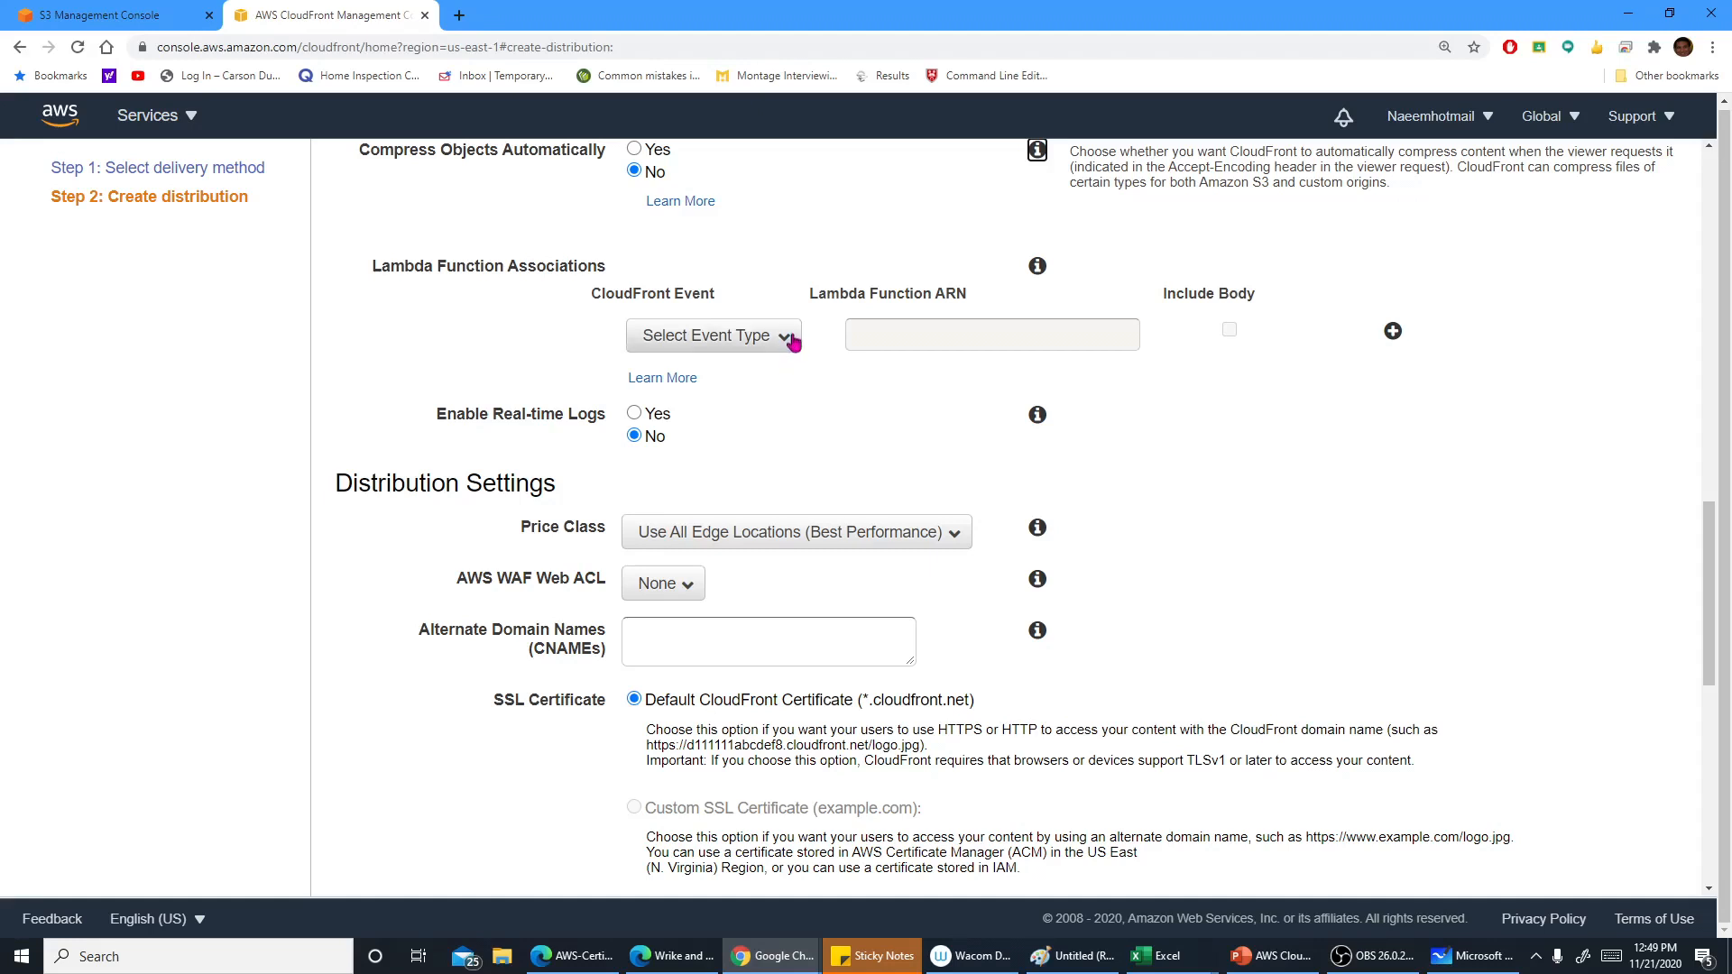
scroll(817, 390, "down", 1)
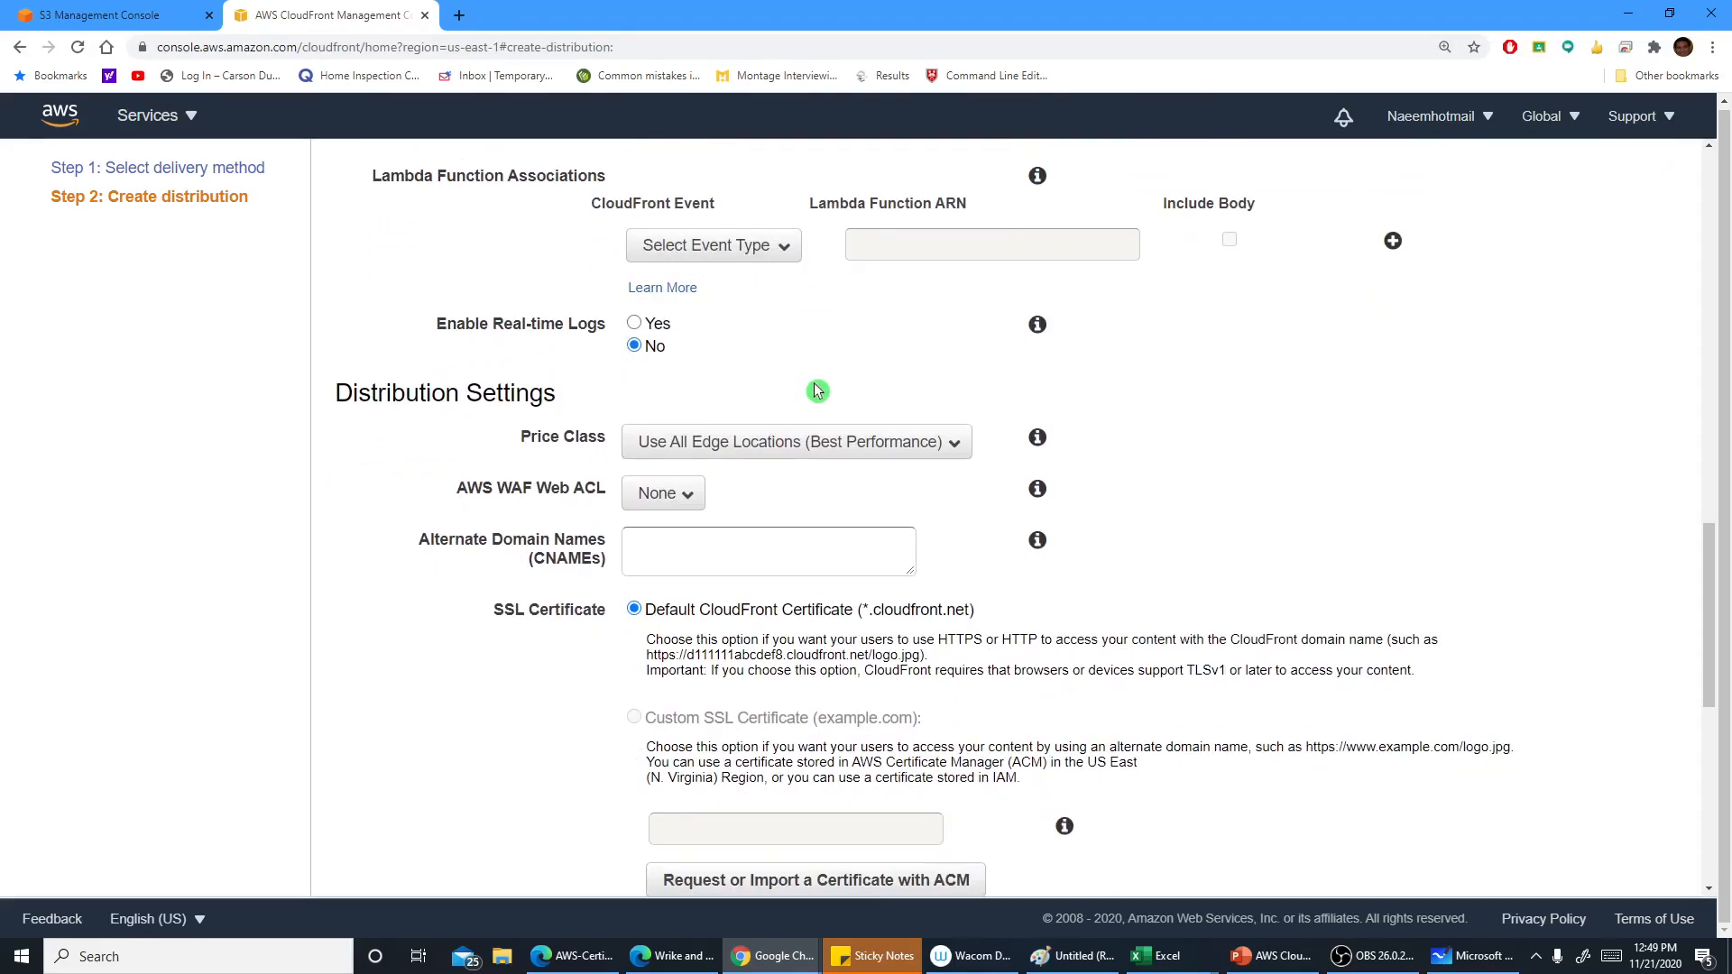
scroll(823, 377, "up", 10)
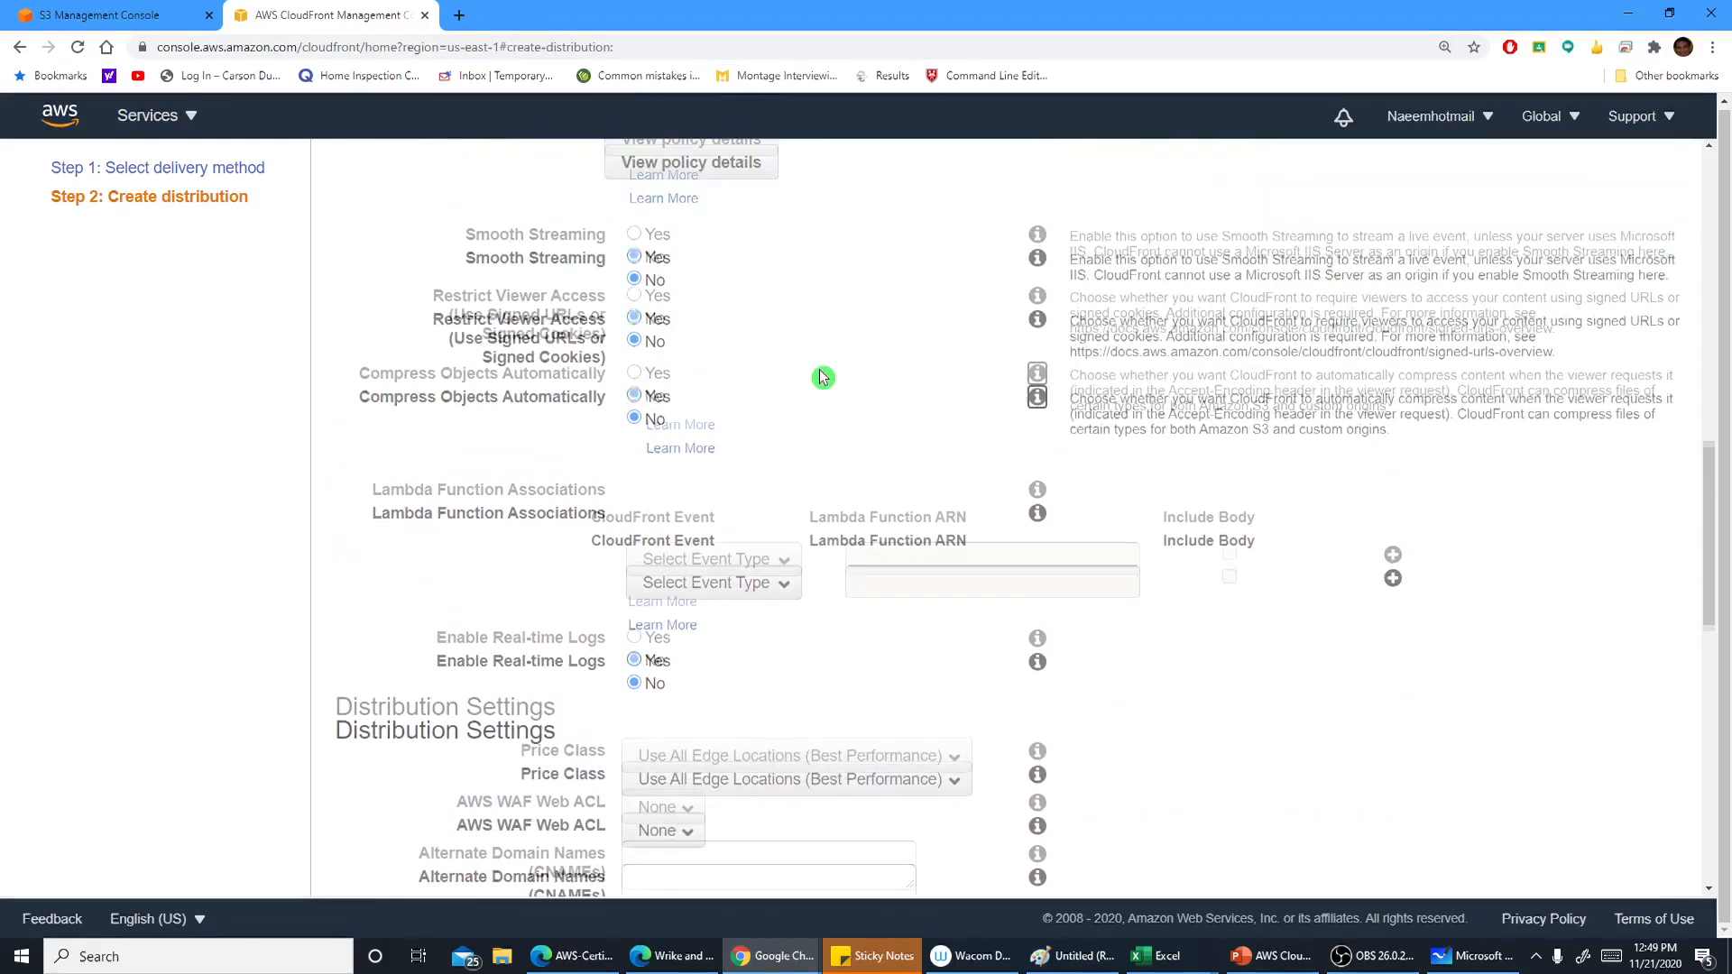
scroll(823, 377, "down", 9)
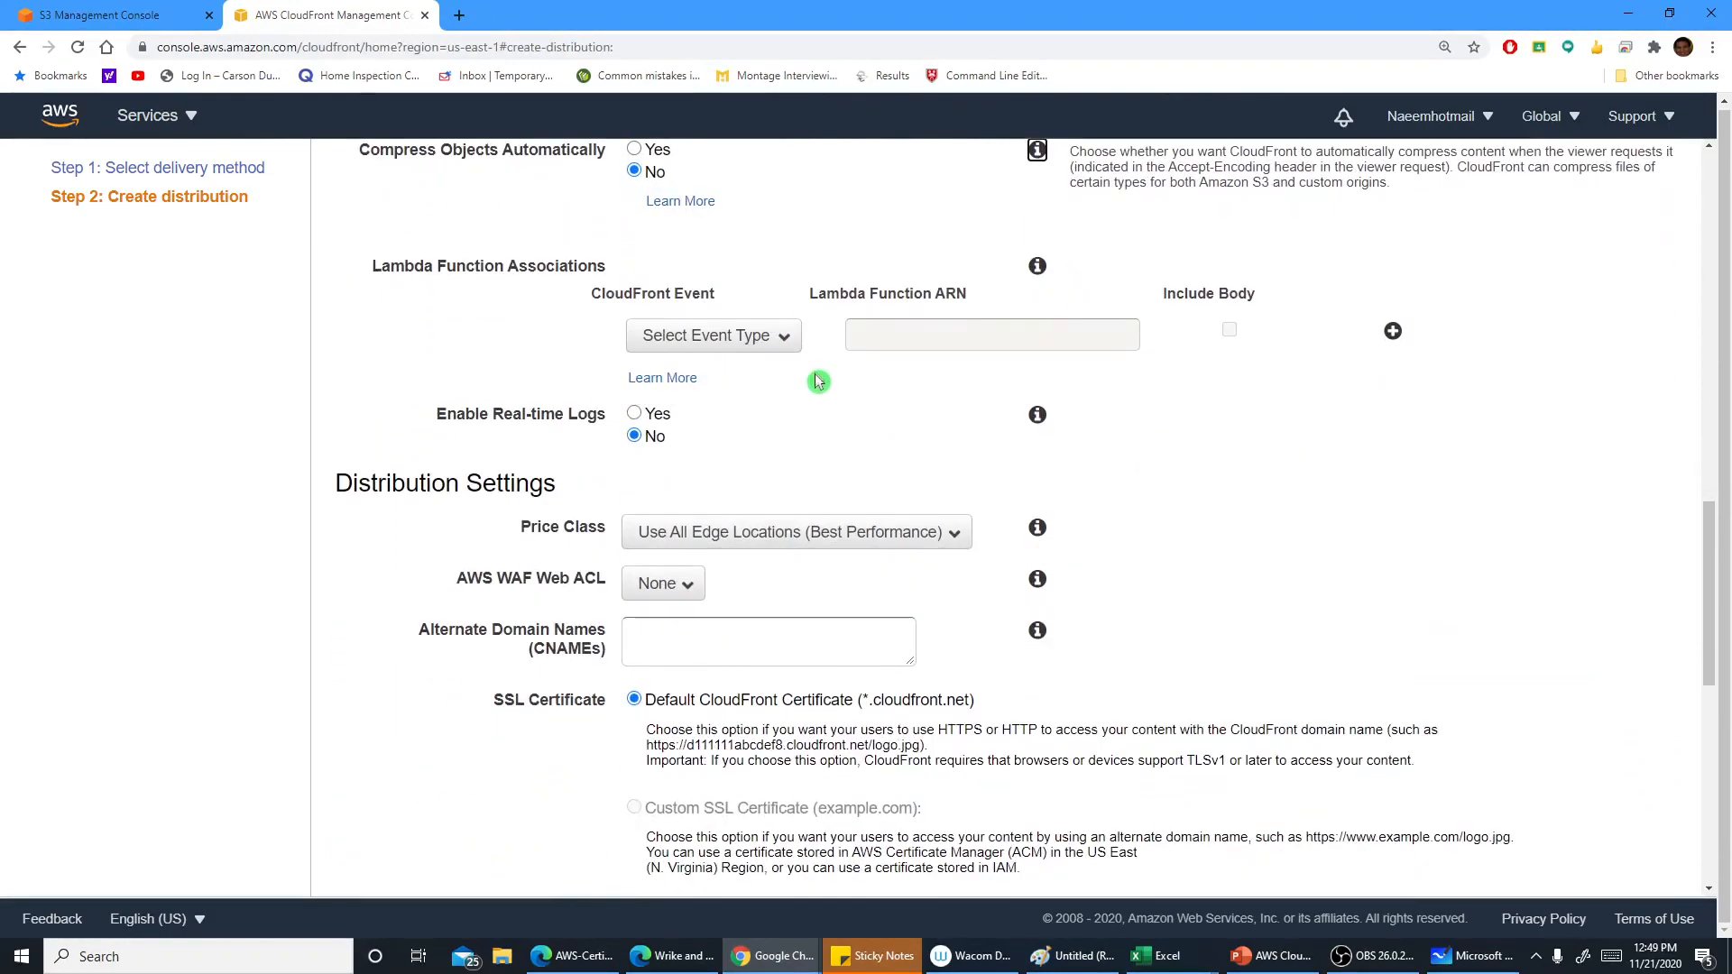
scroll(835, 395, "down", 1)
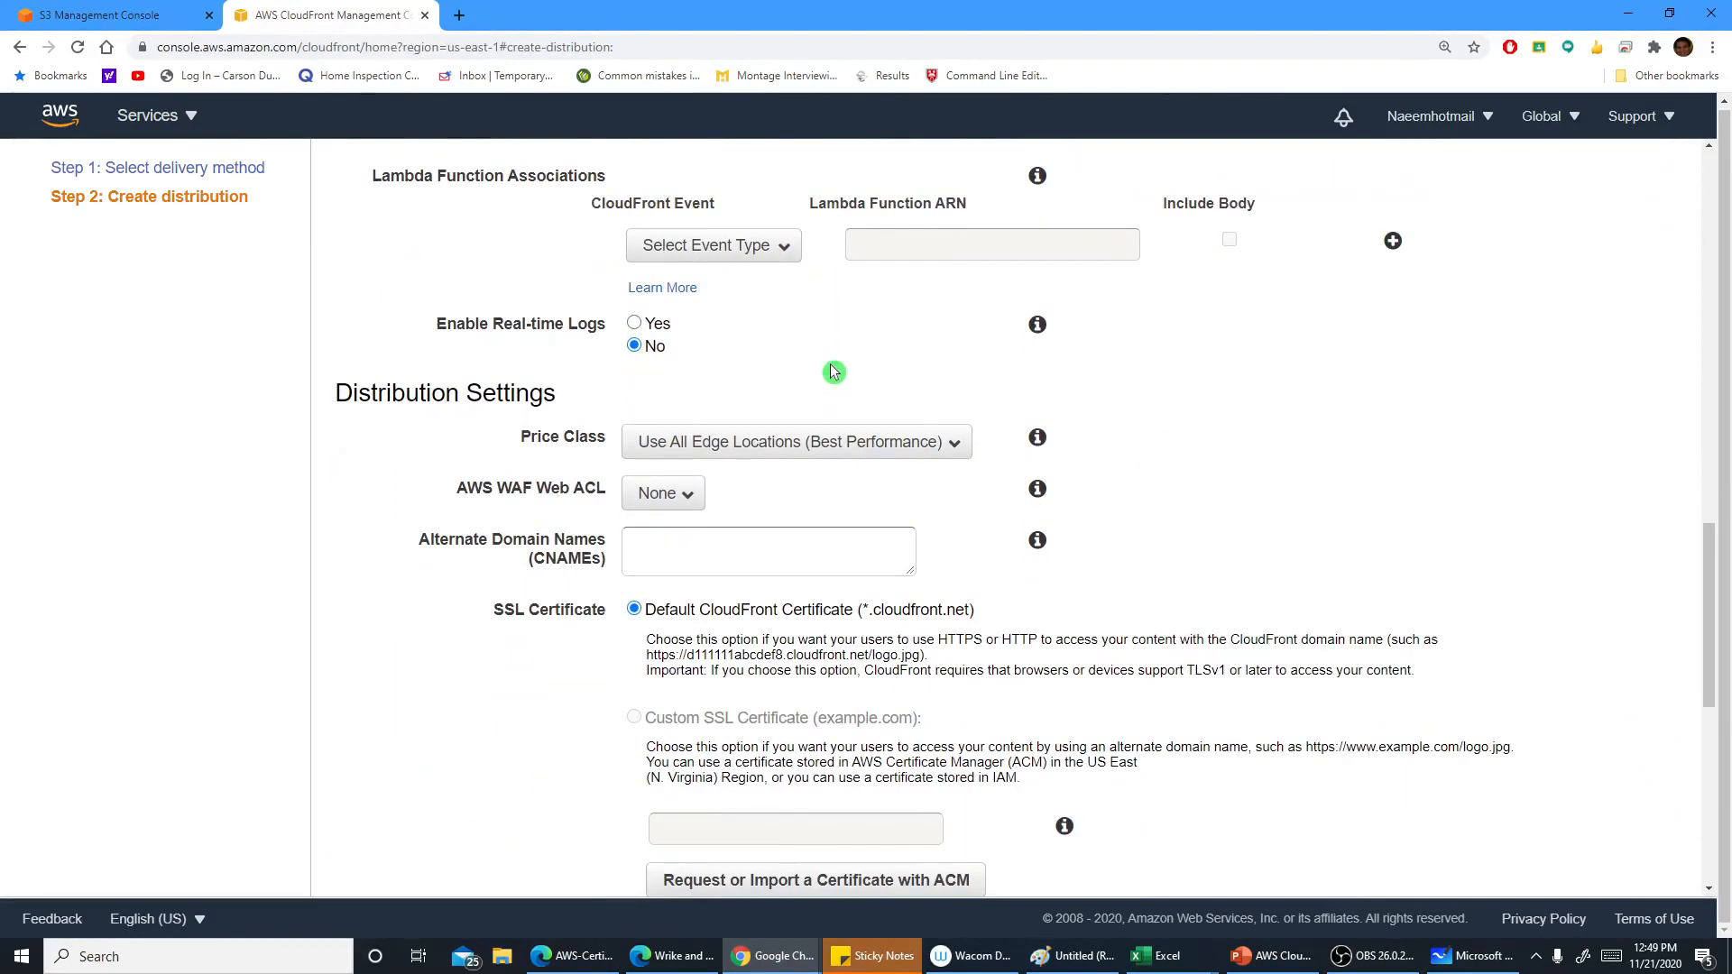
Set the price class to Use All Edge Locations (Best Performance)
scroll(834, 371, "up", 1)
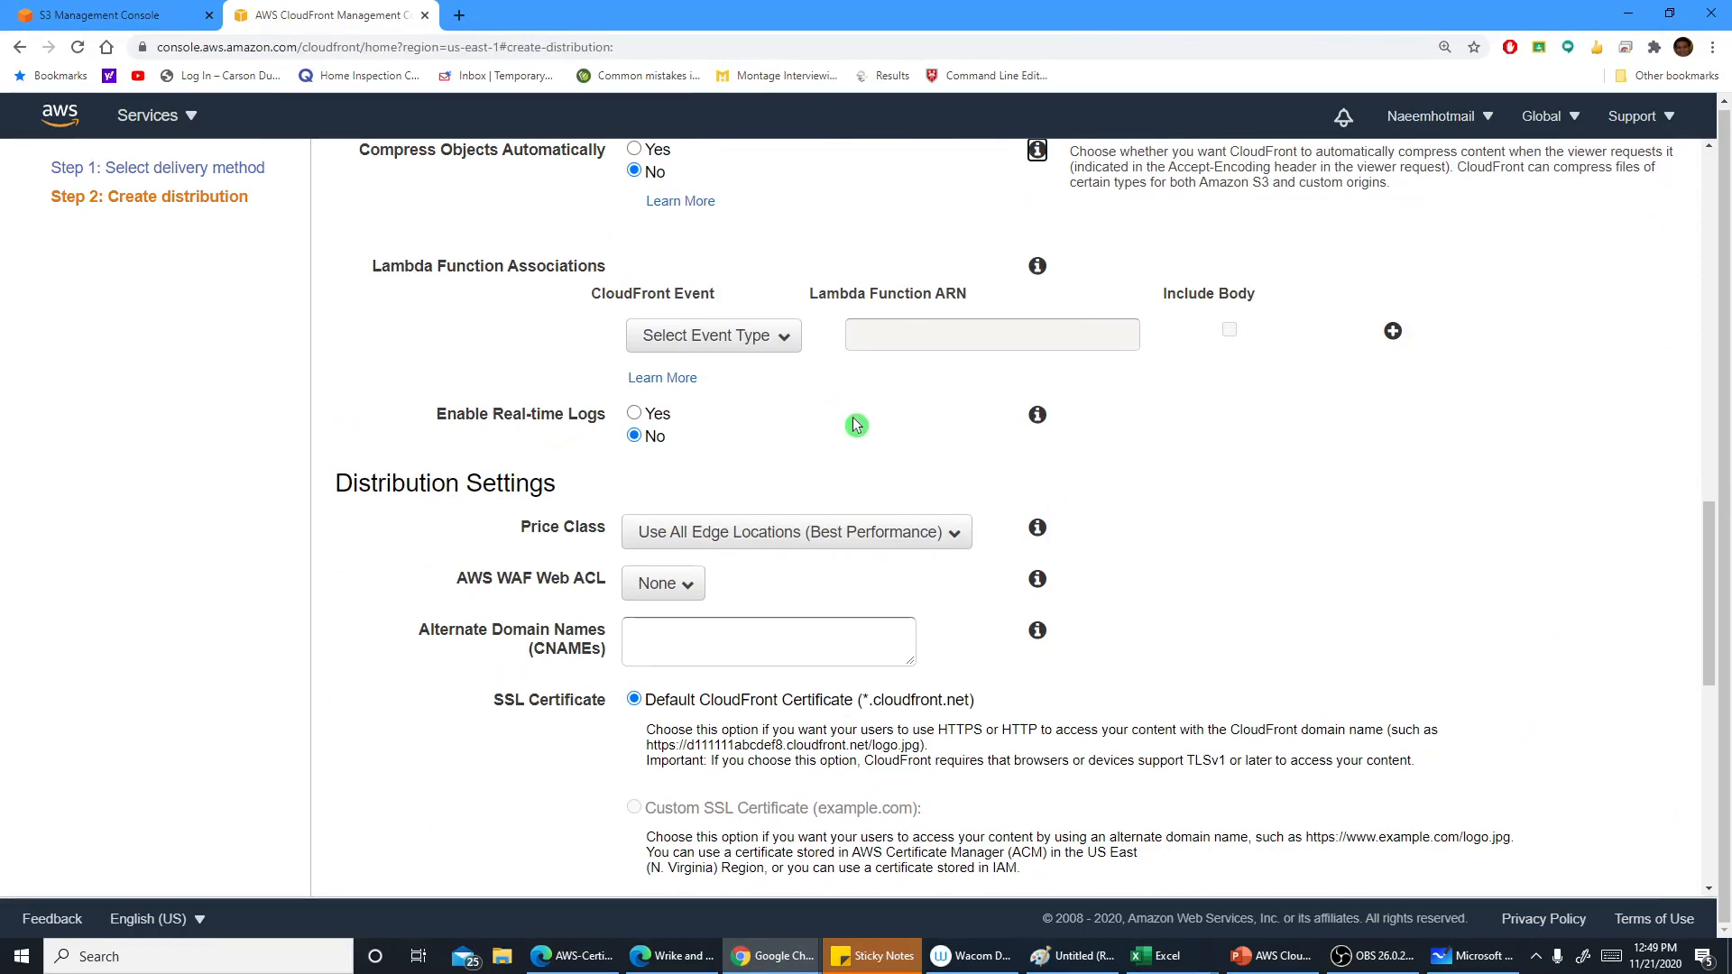
scroll(857, 426, "down", 1)
scroll(913, 484, "down", 1)
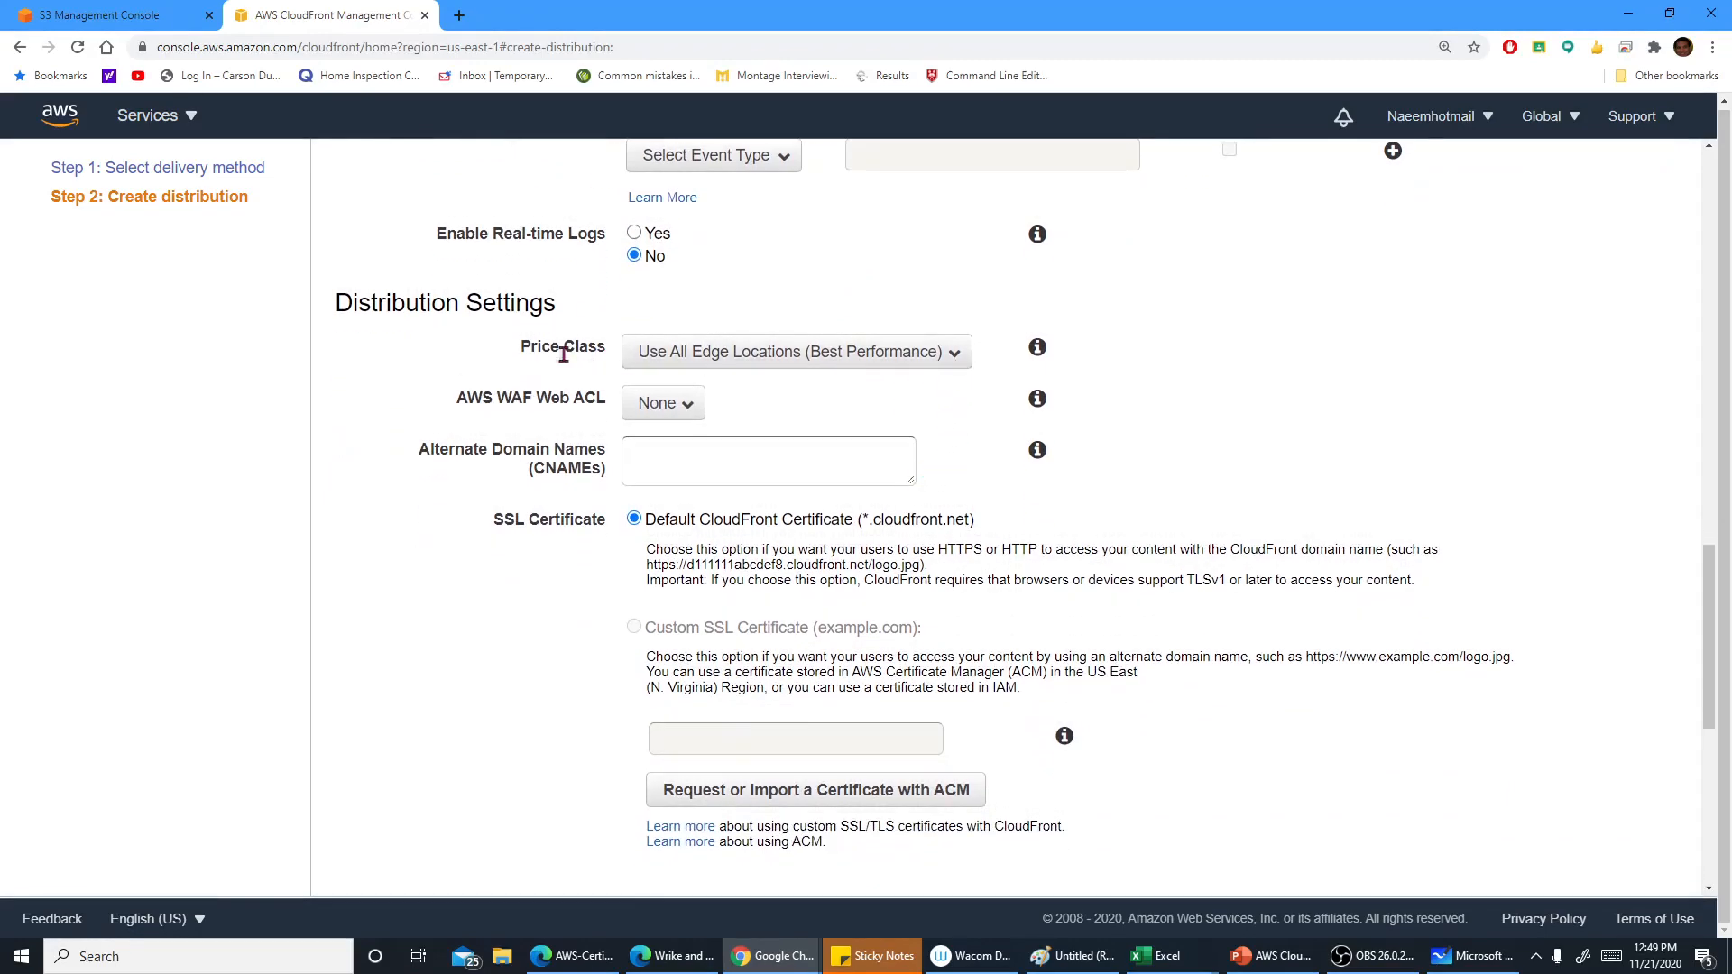
left_click(949, 354)
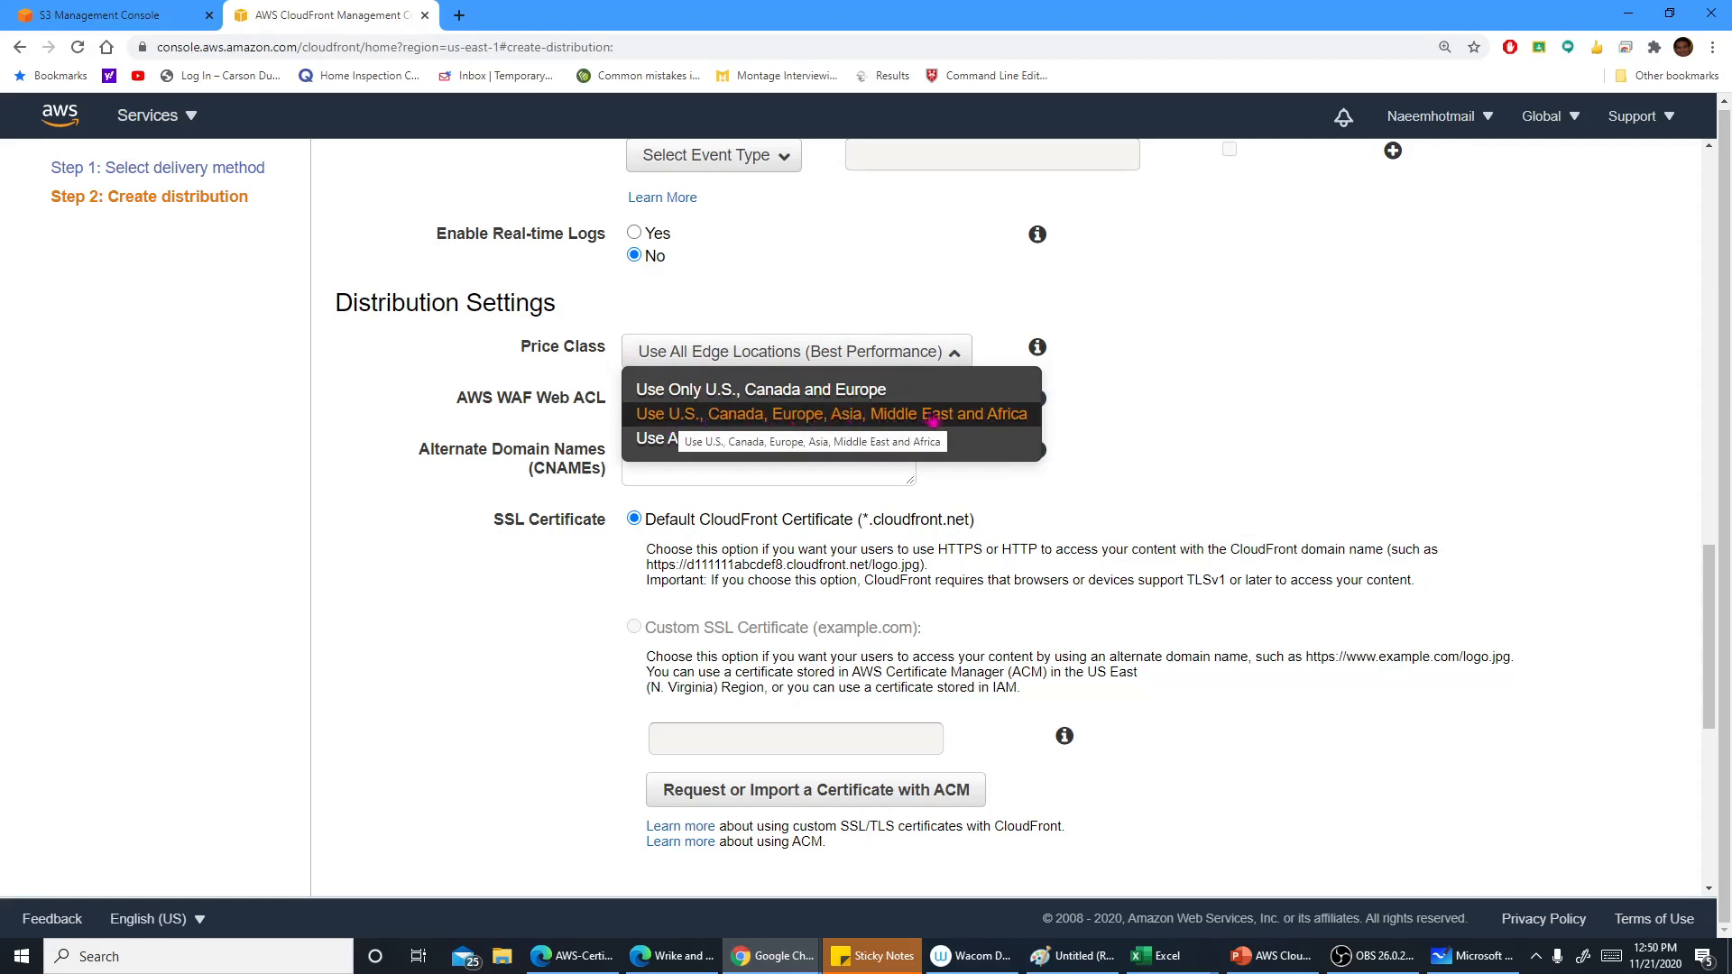
left_click(655, 440)
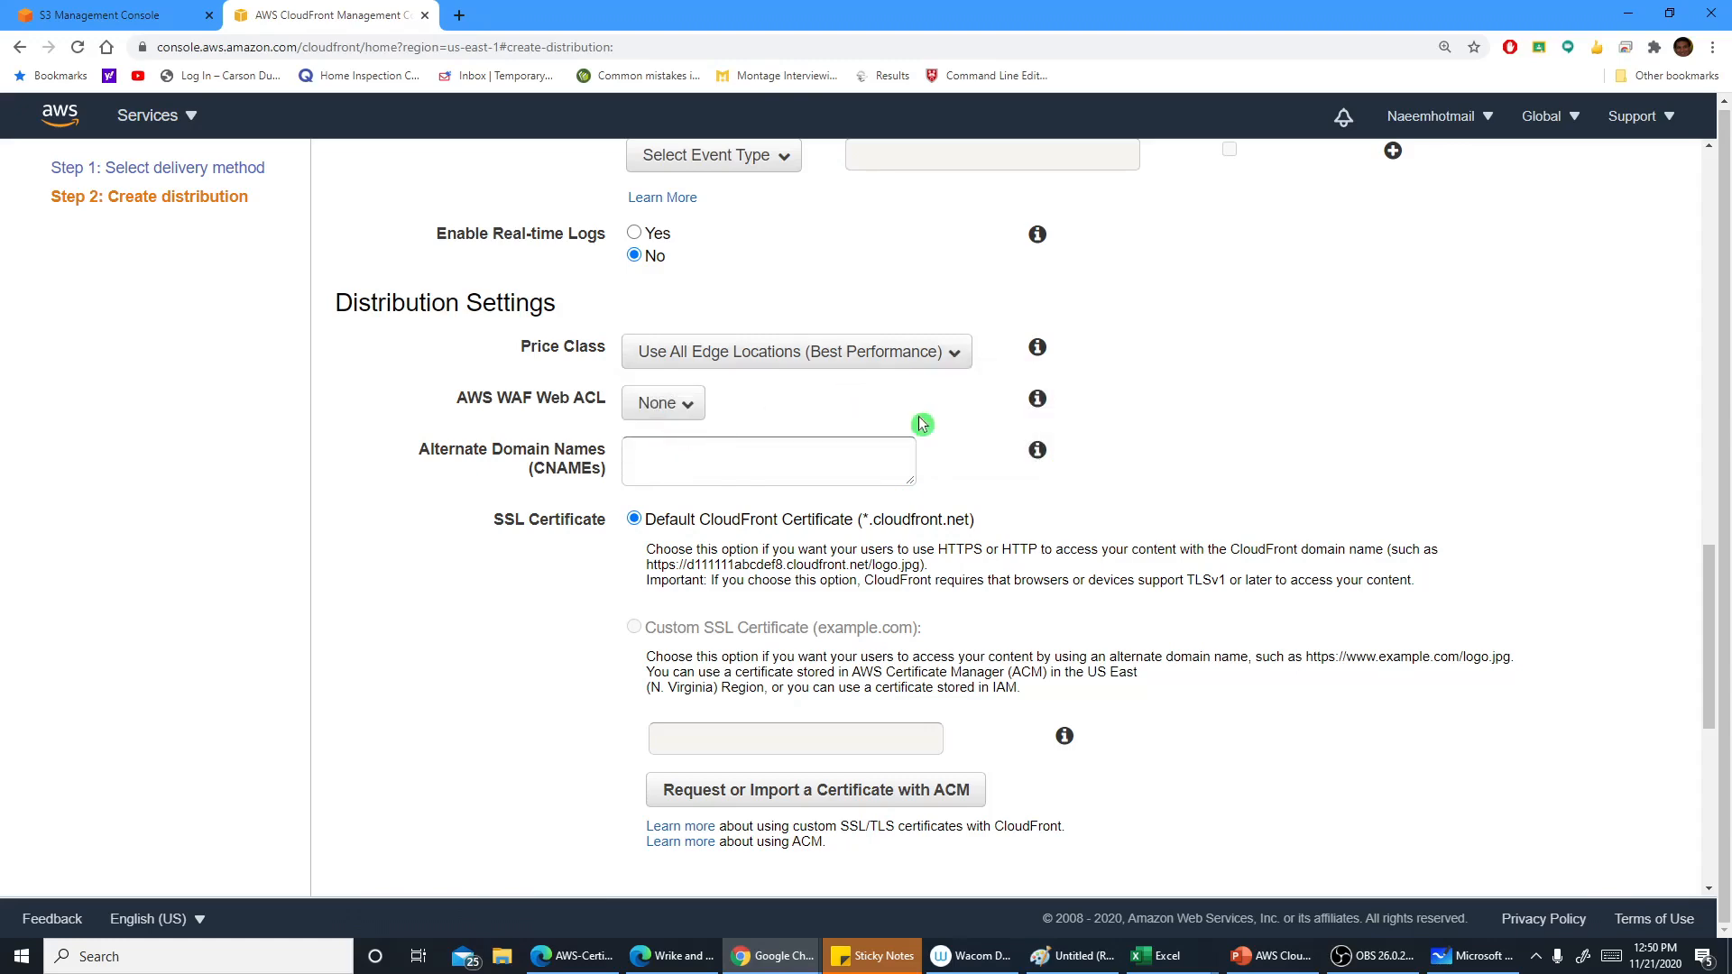
Examine the AWS WAF Web ACL option and its None choice
scroll(918, 417, "down", 1)
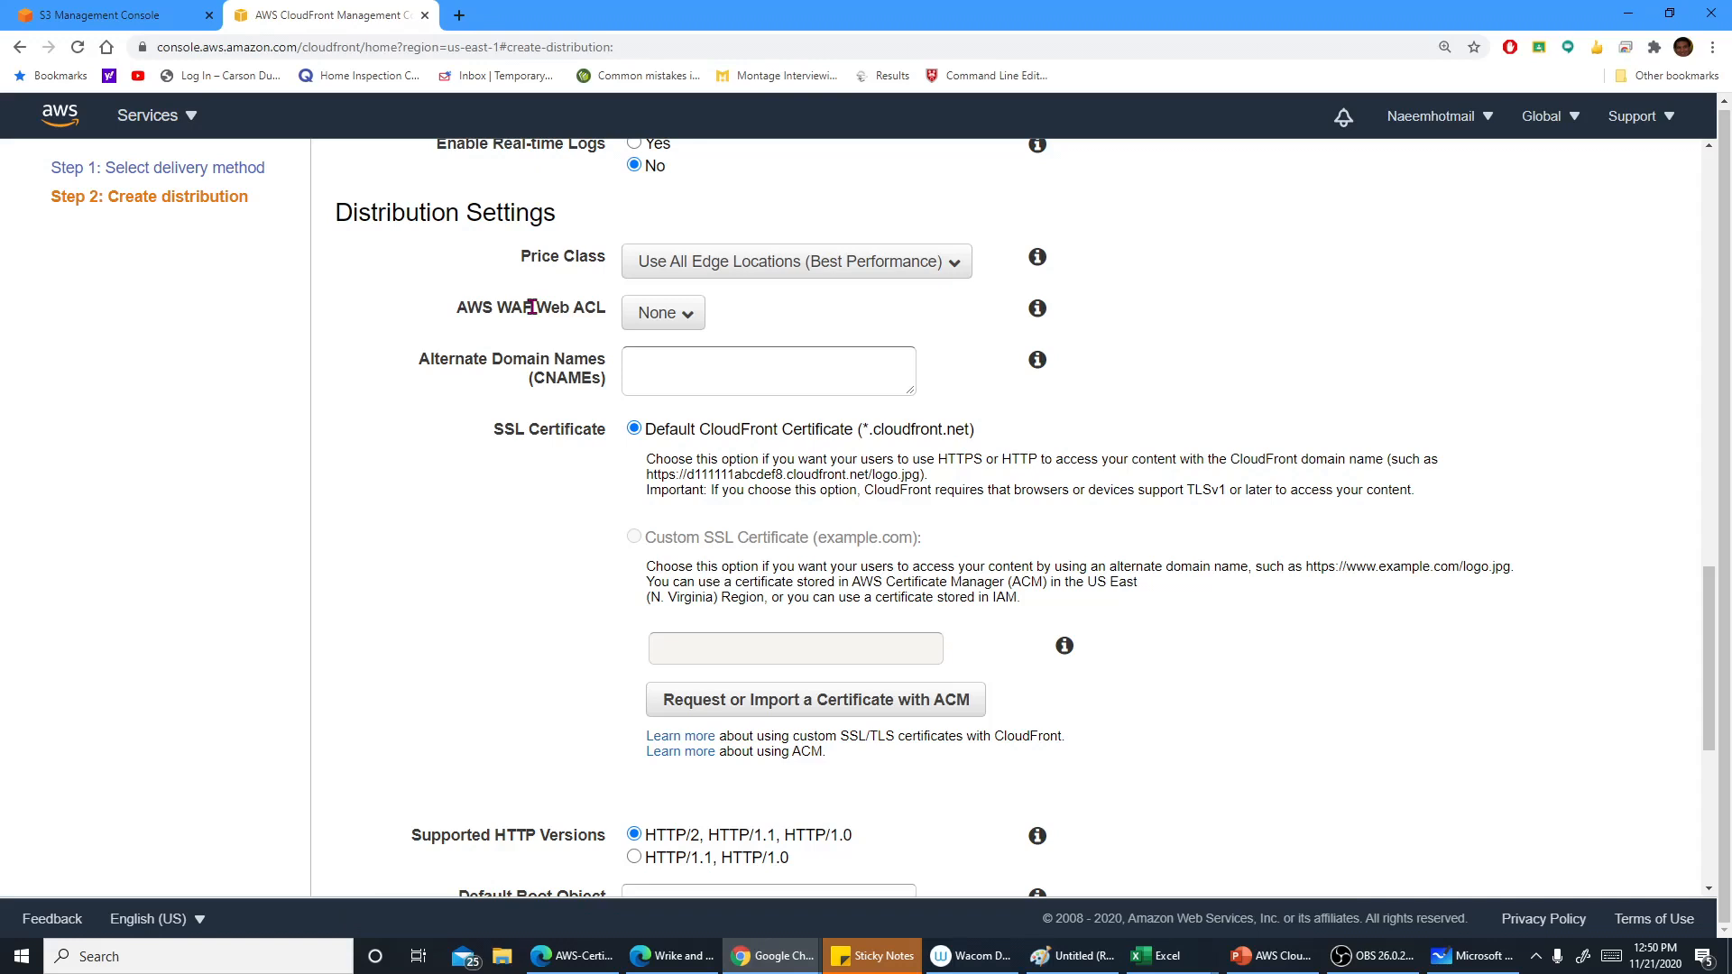
left_click_drag(533, 307, 497, 306)
left_click(520, 335)
left_click(680, 320)
left_click(680, 321)
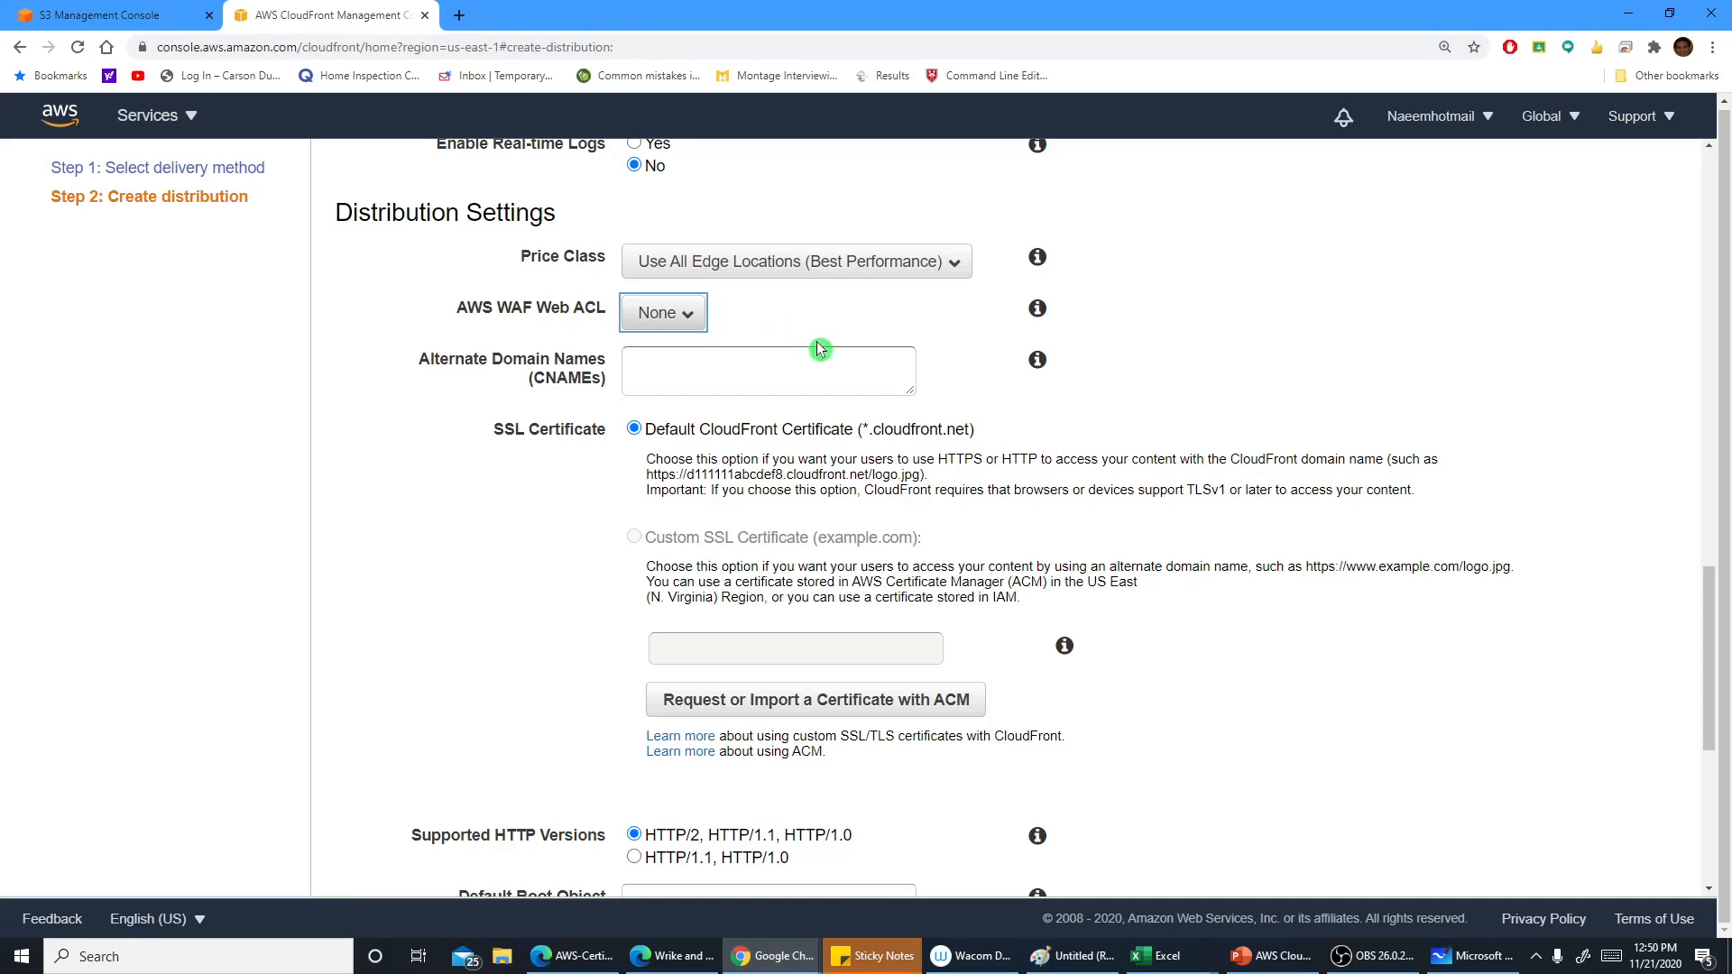
Set the default root object to home.html and open its help text
scroll(1006, 424, "down", 1)
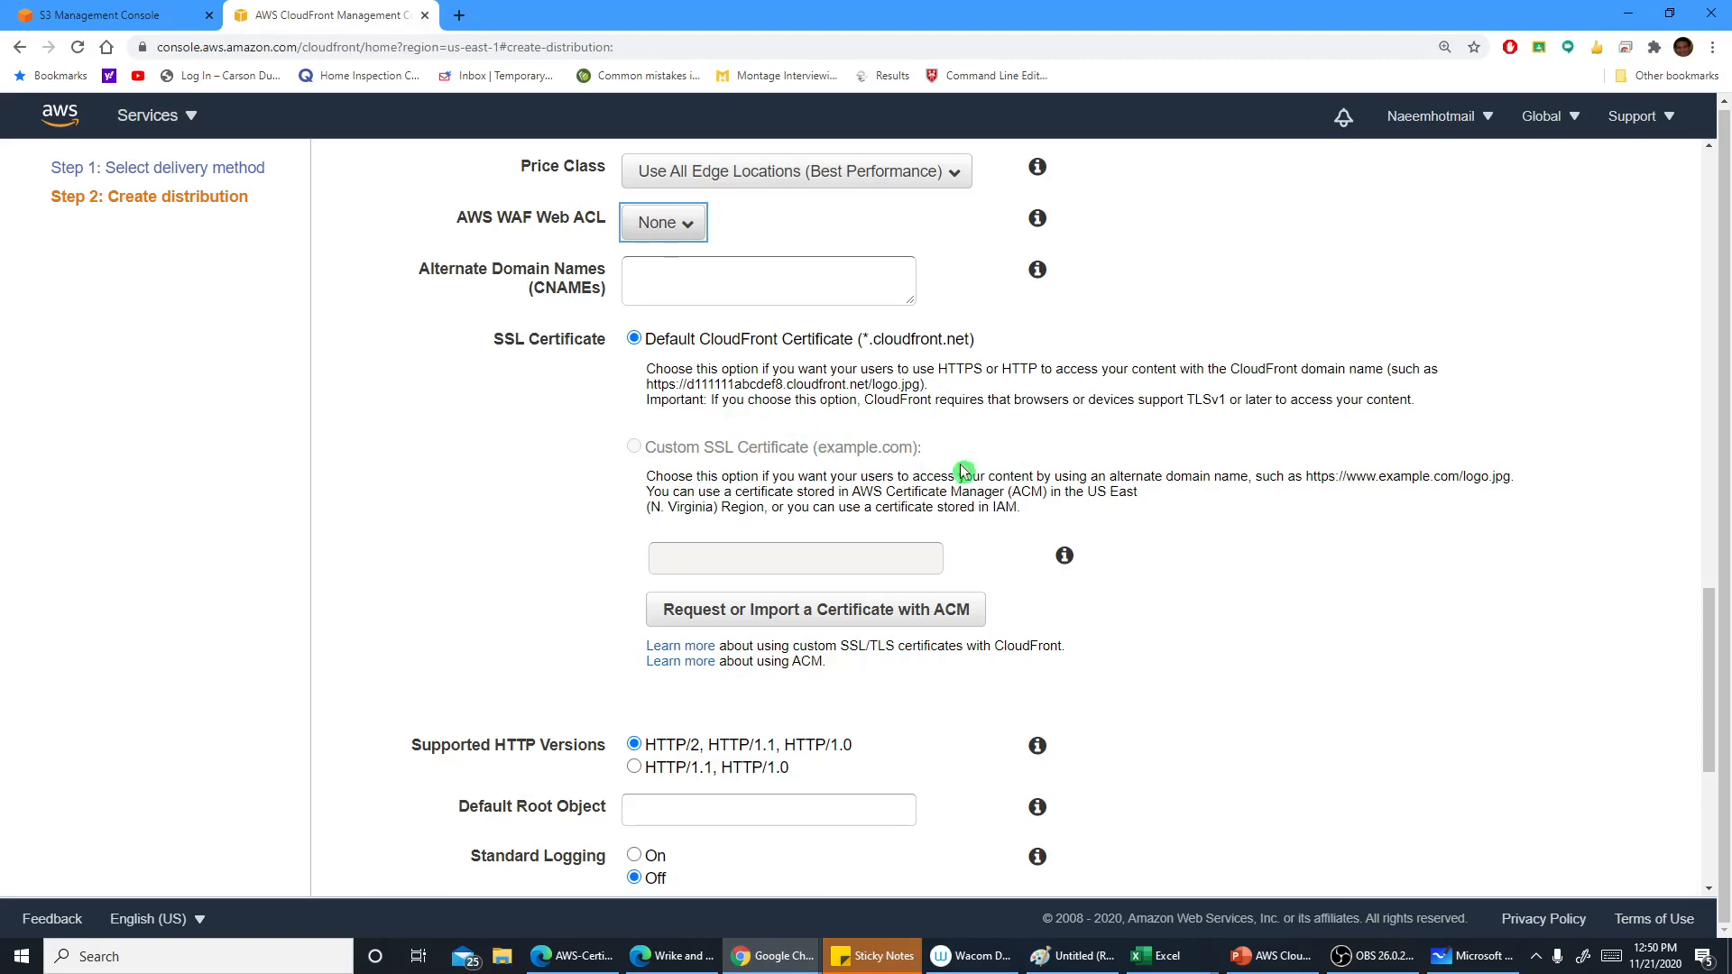
scroll(969, 446, "down", 1)
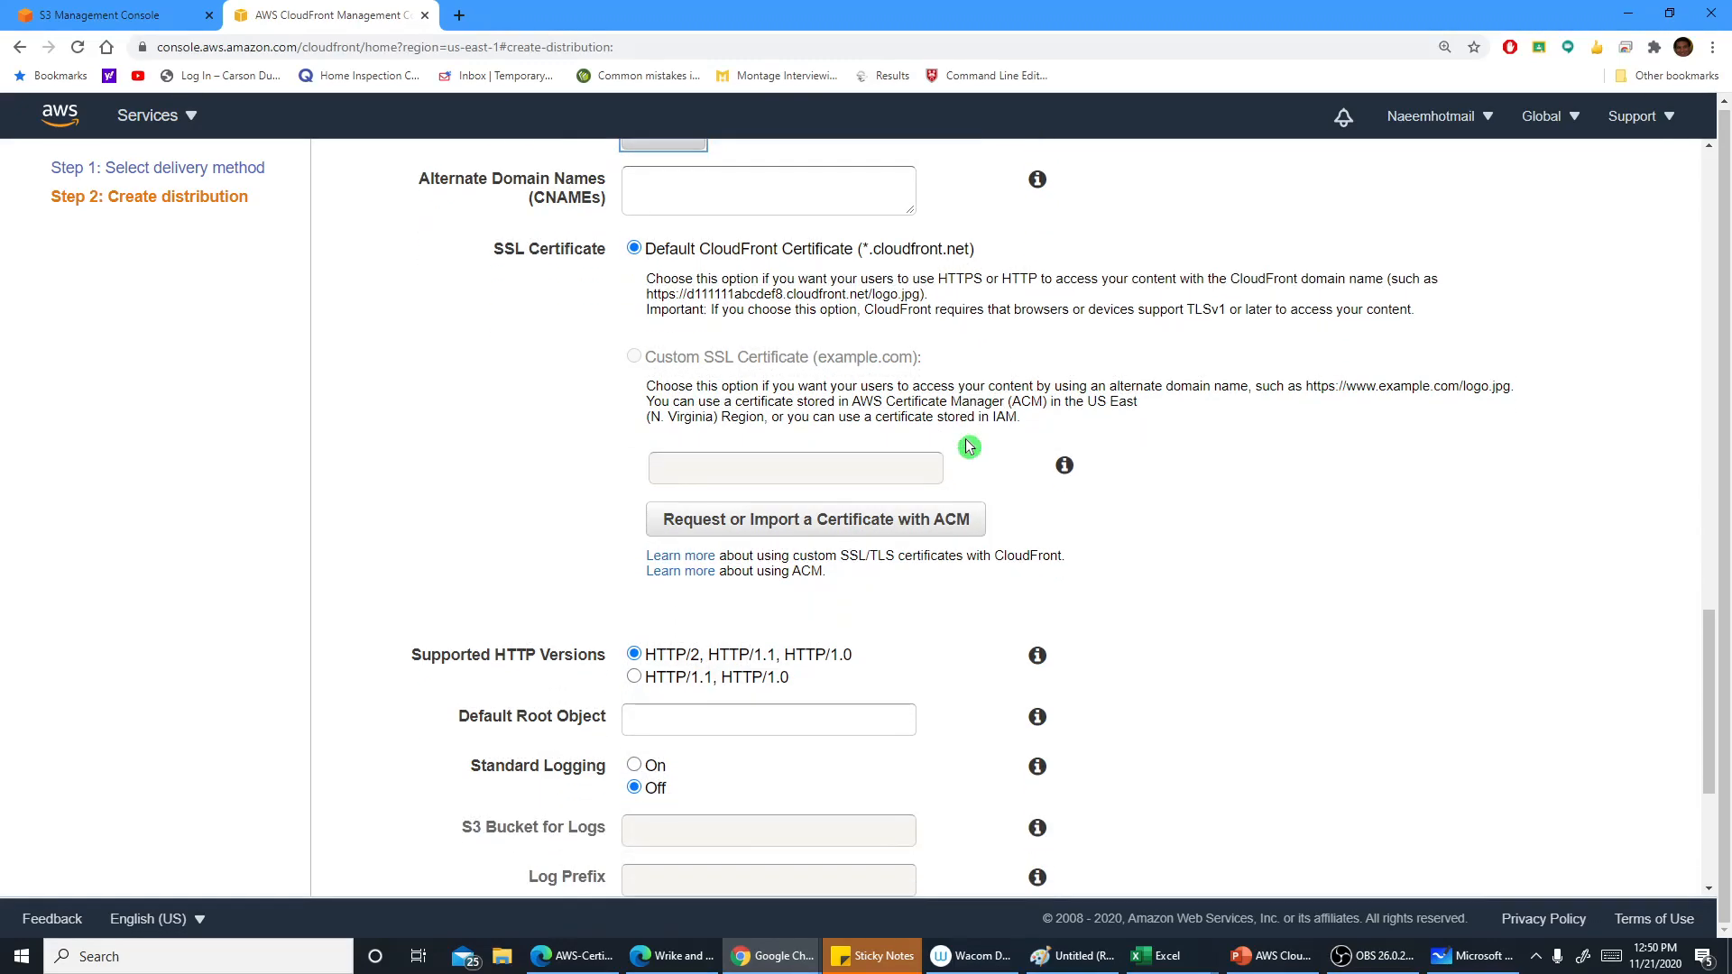
scroll(969, 447, "down", 3)
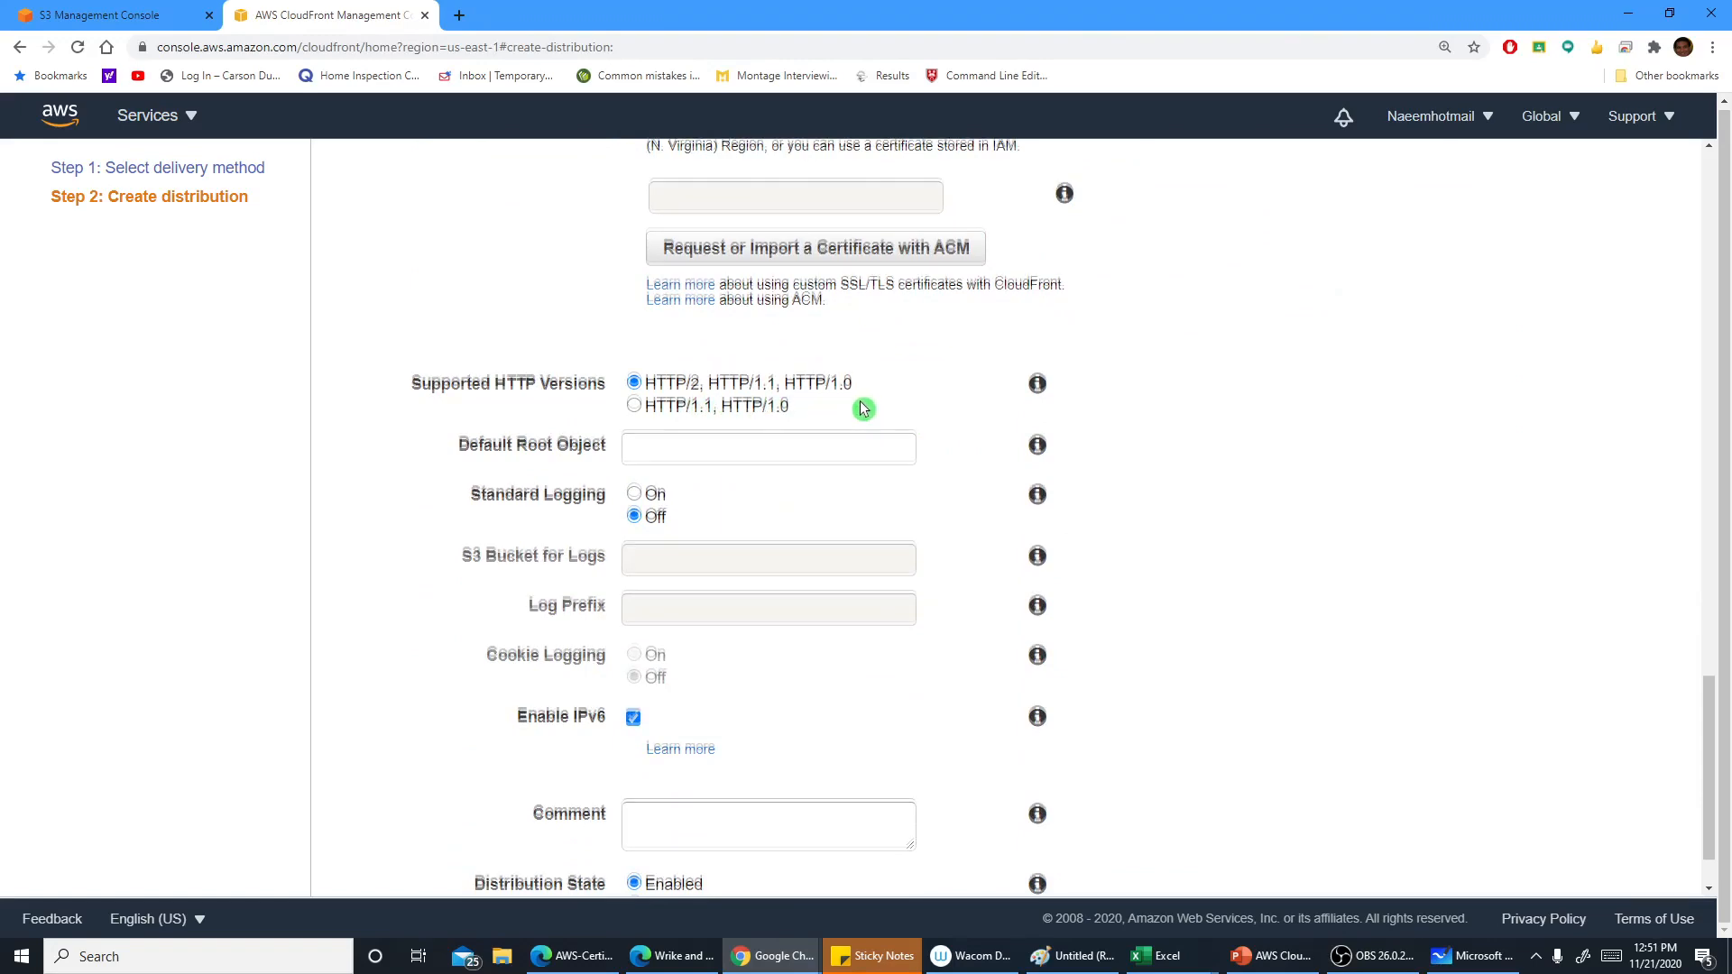
scroll(859, 402, "down", 1)
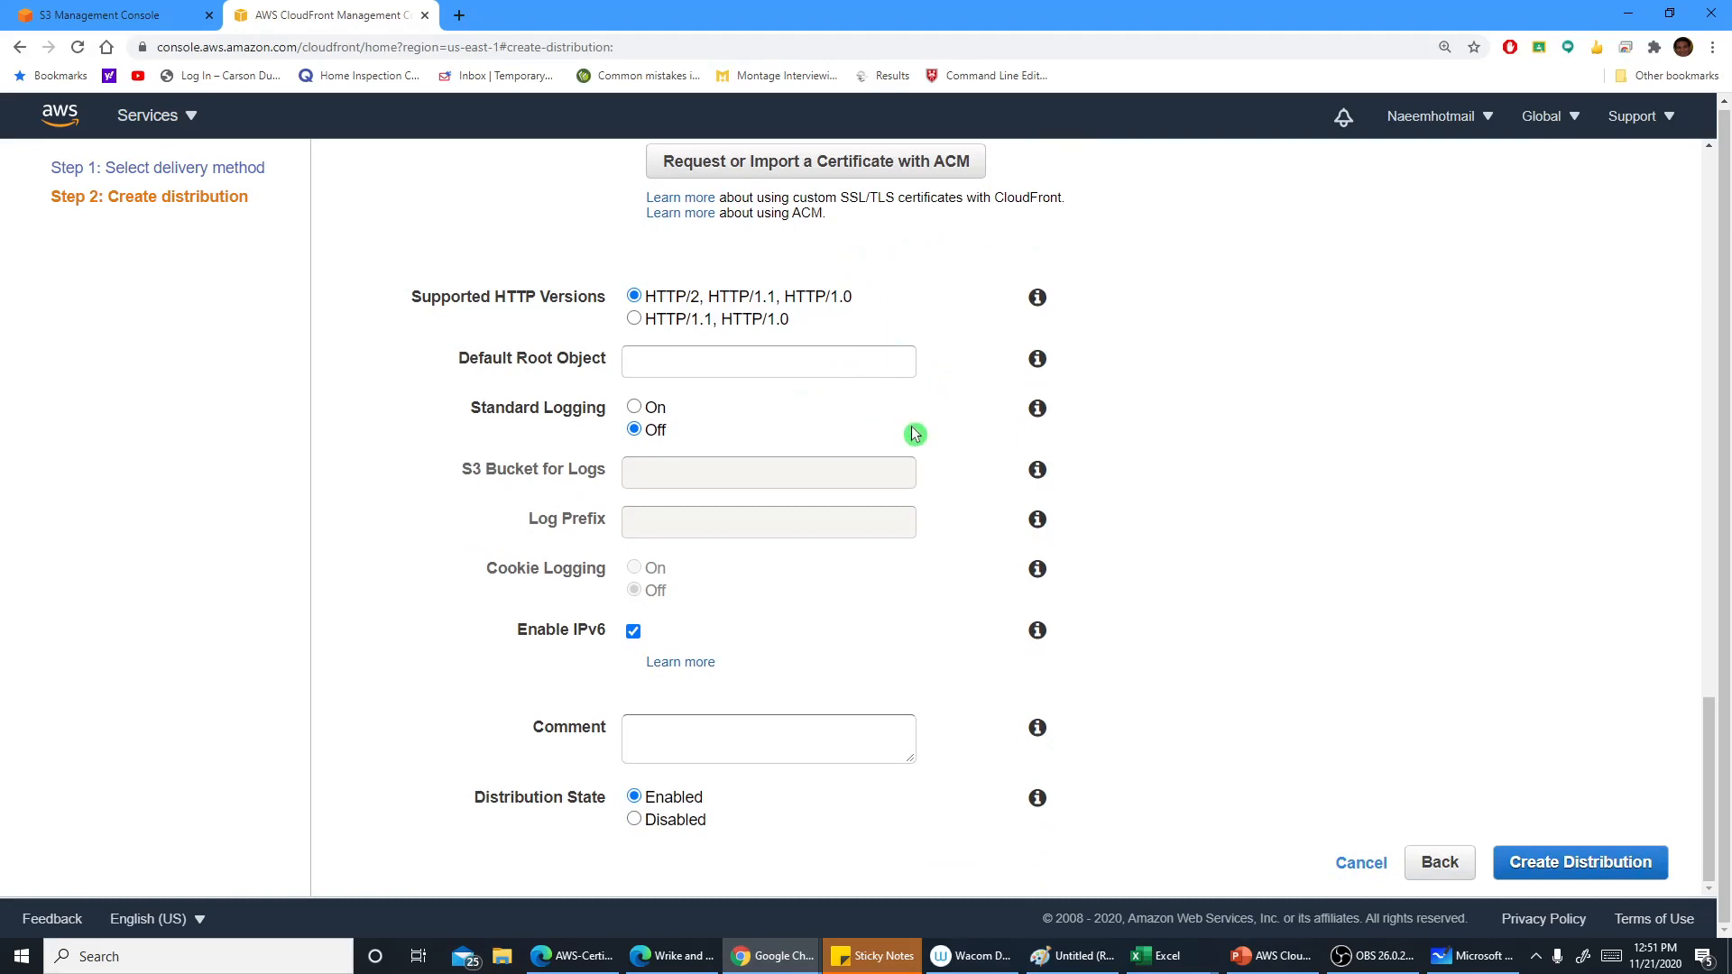
left_click(773, 364)
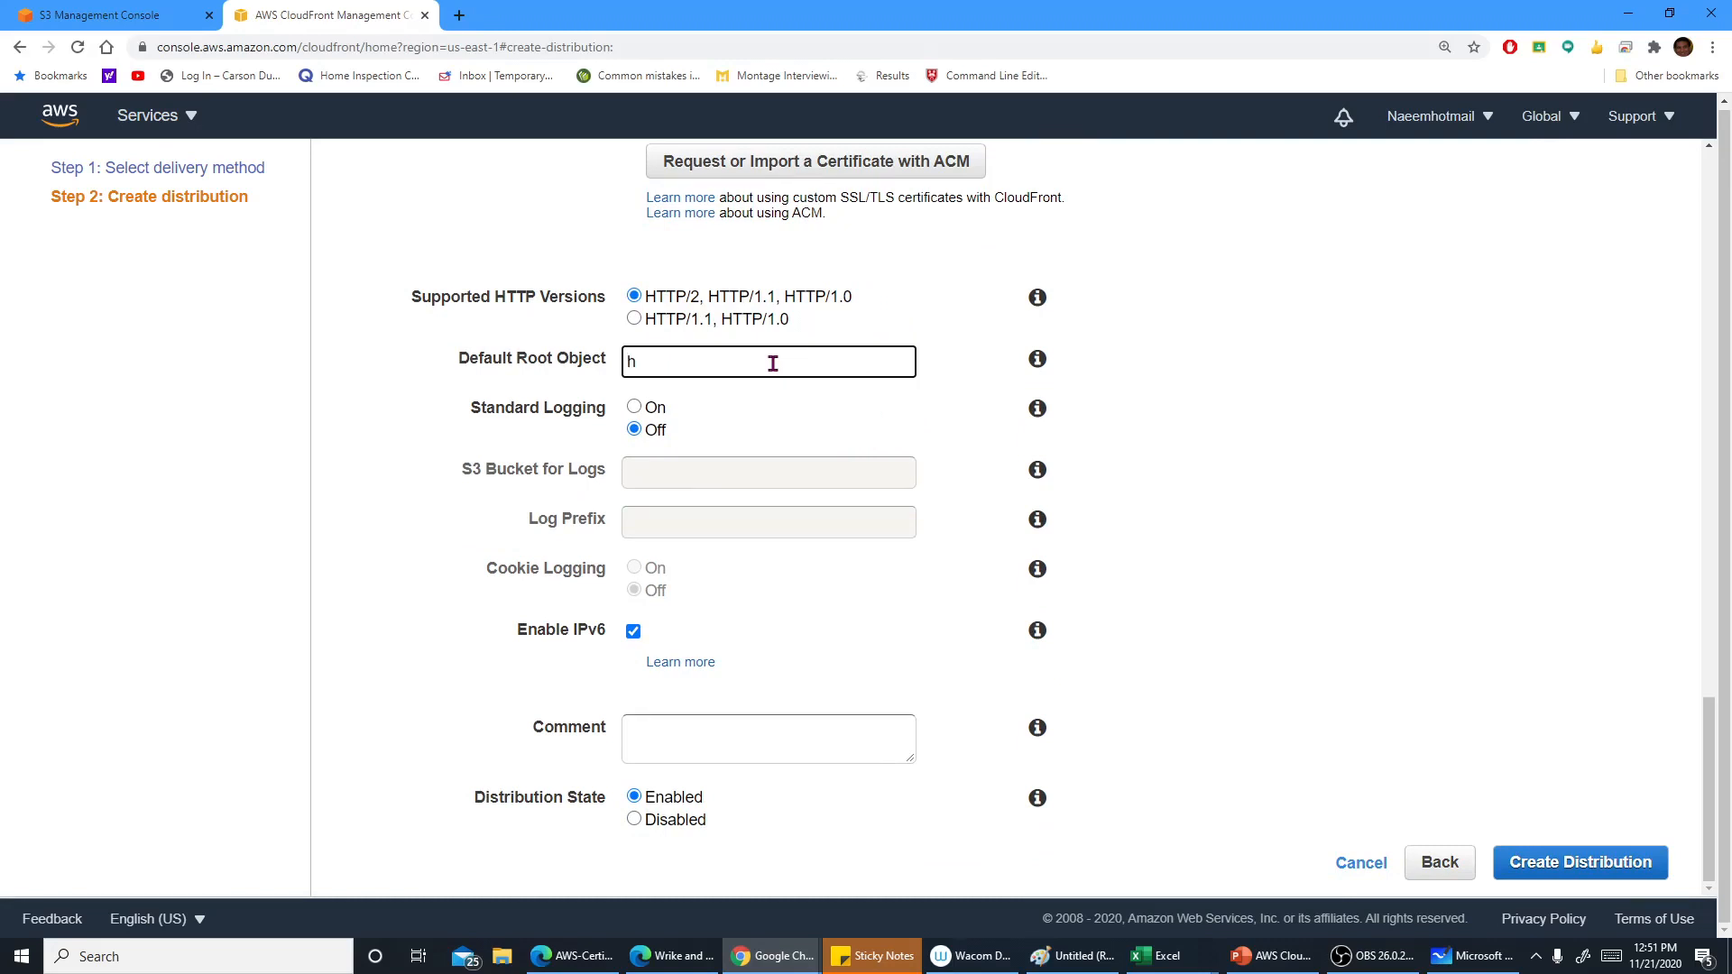
type("home.ht")
type("ml")
left_click(1194, 419)
left_click(1038, 363)
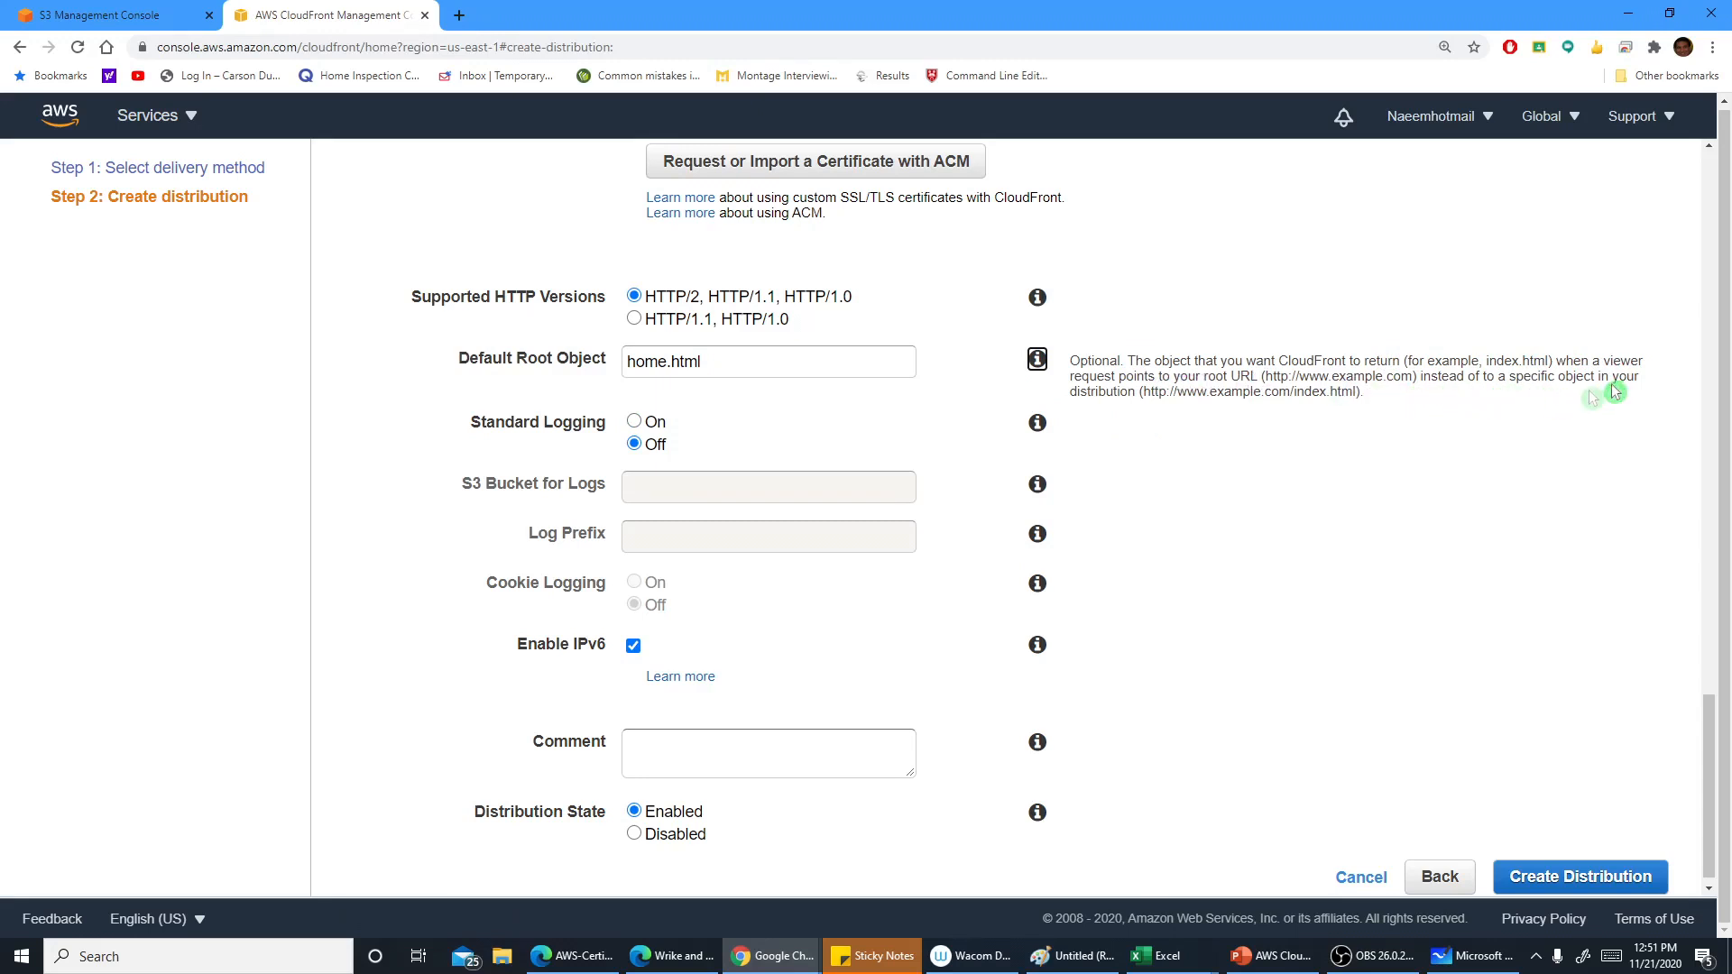
Read the help for the default root object and standard logging
left_click_drag(1150, 392, 1369, 438)
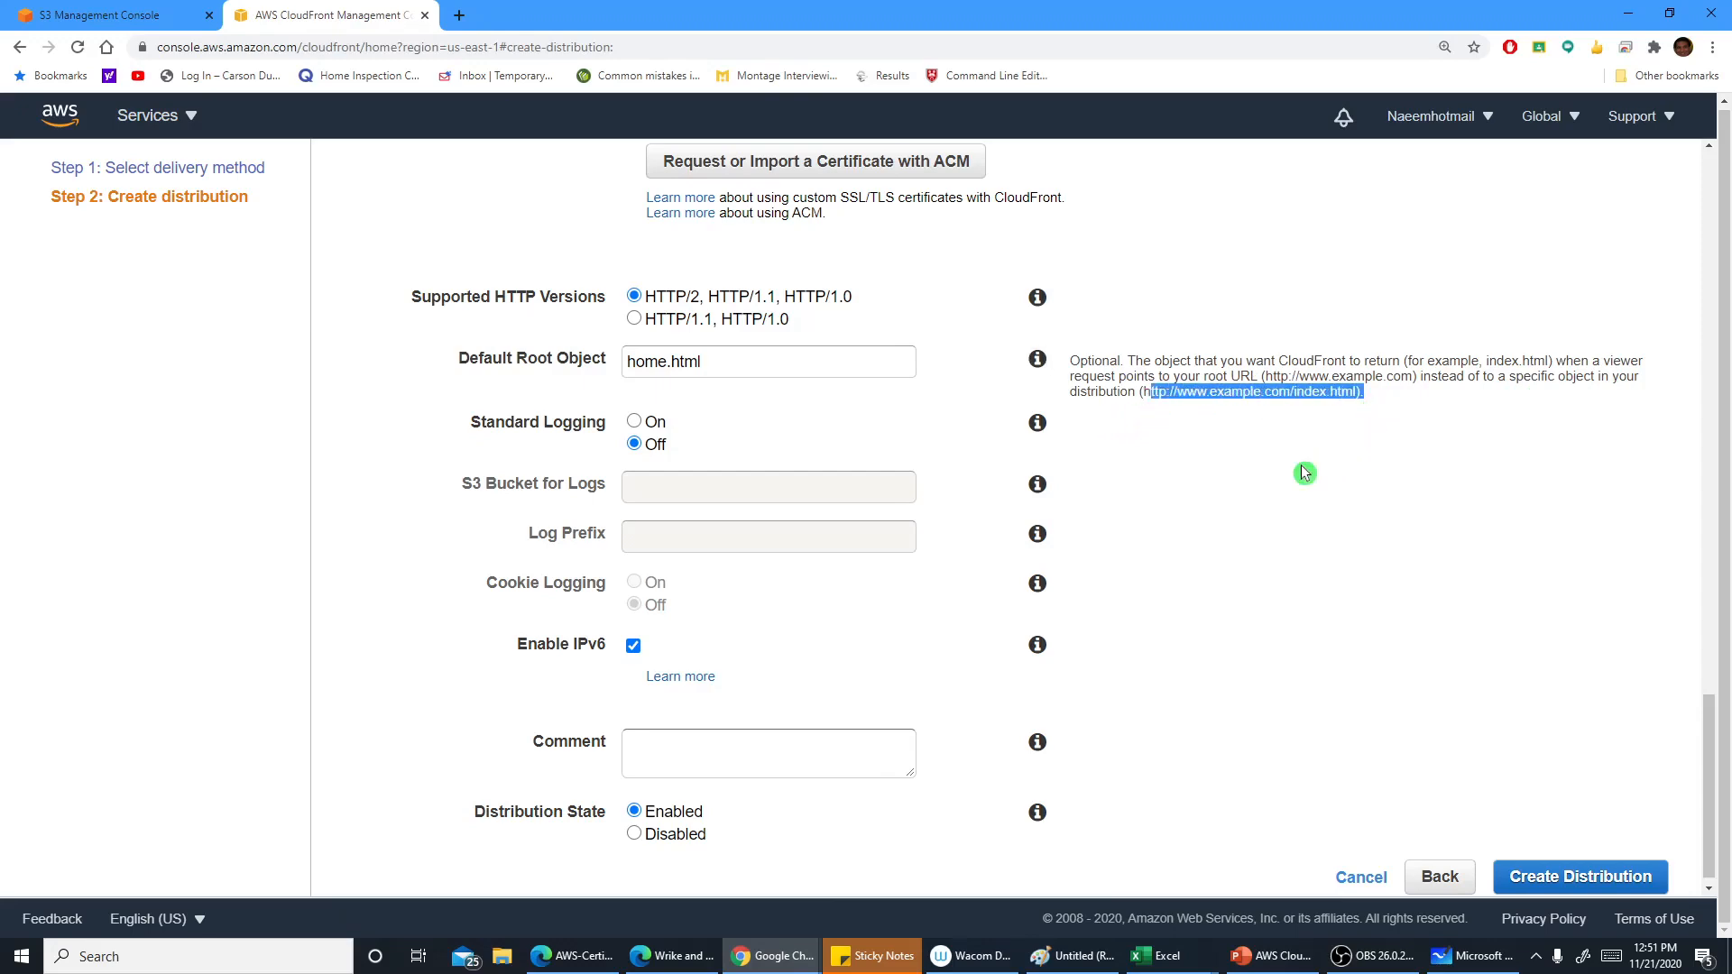
scroll(1218, 479, "down", 1)
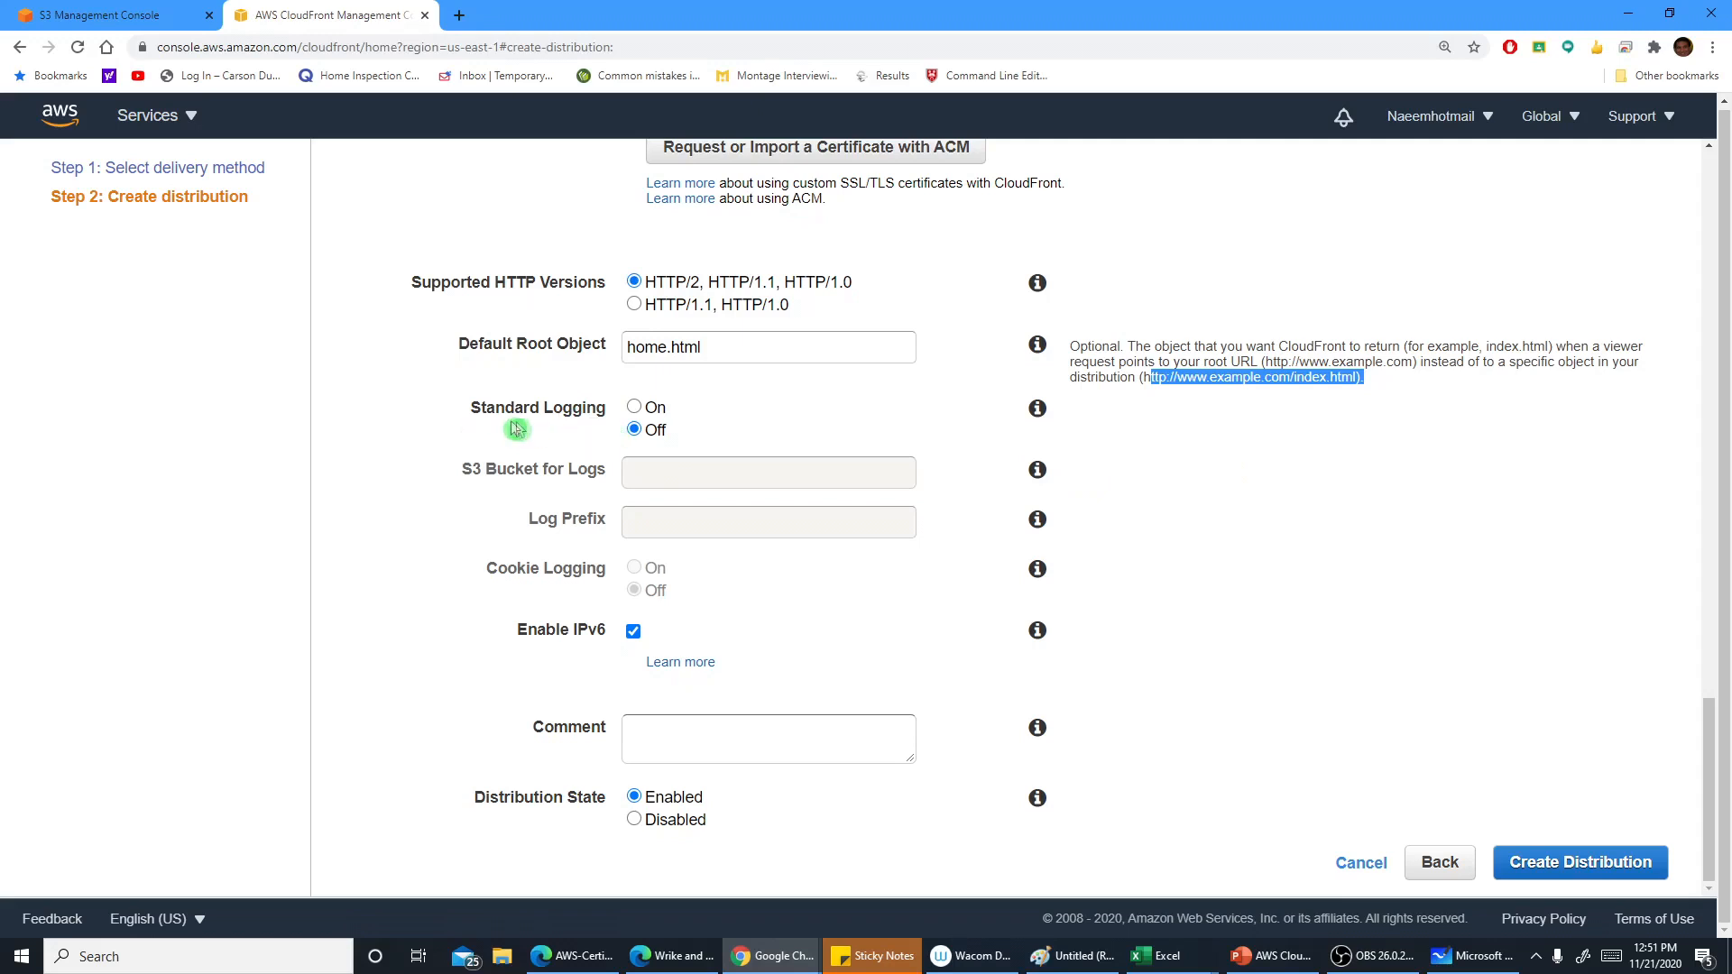
left_click(1037, 408)
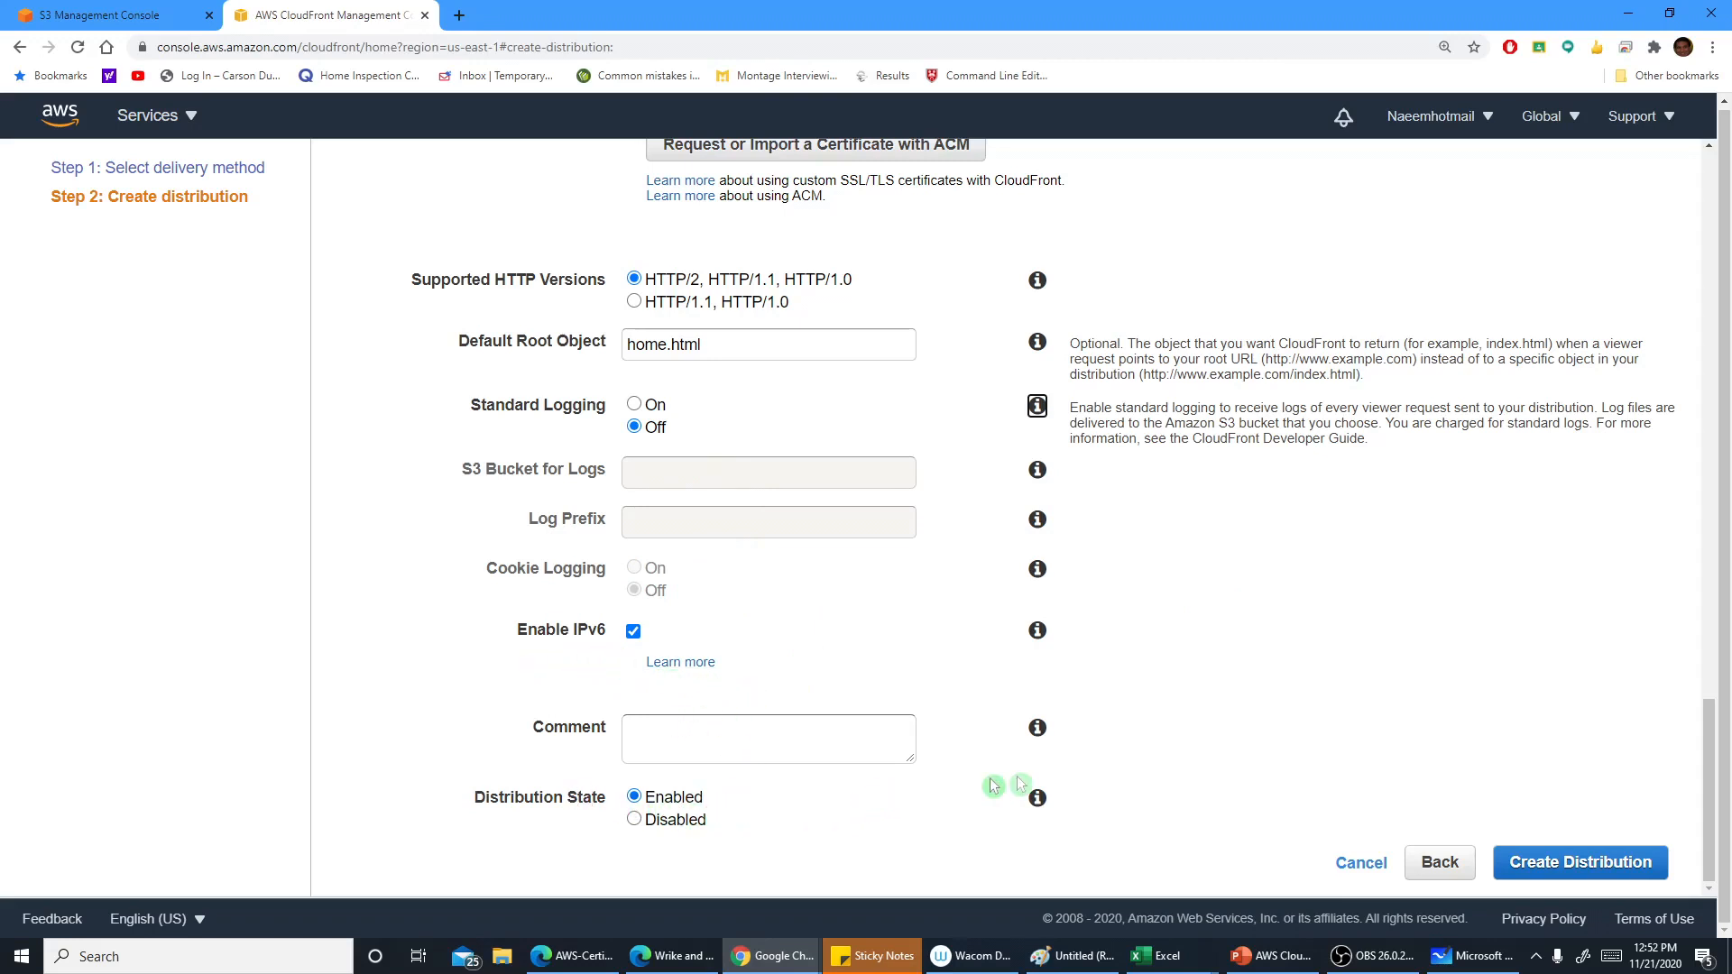
Review the distribution form settings and create the distribution
scroll(1008, 721, "up", 1)
scroll(1008, 721, "up", 10)
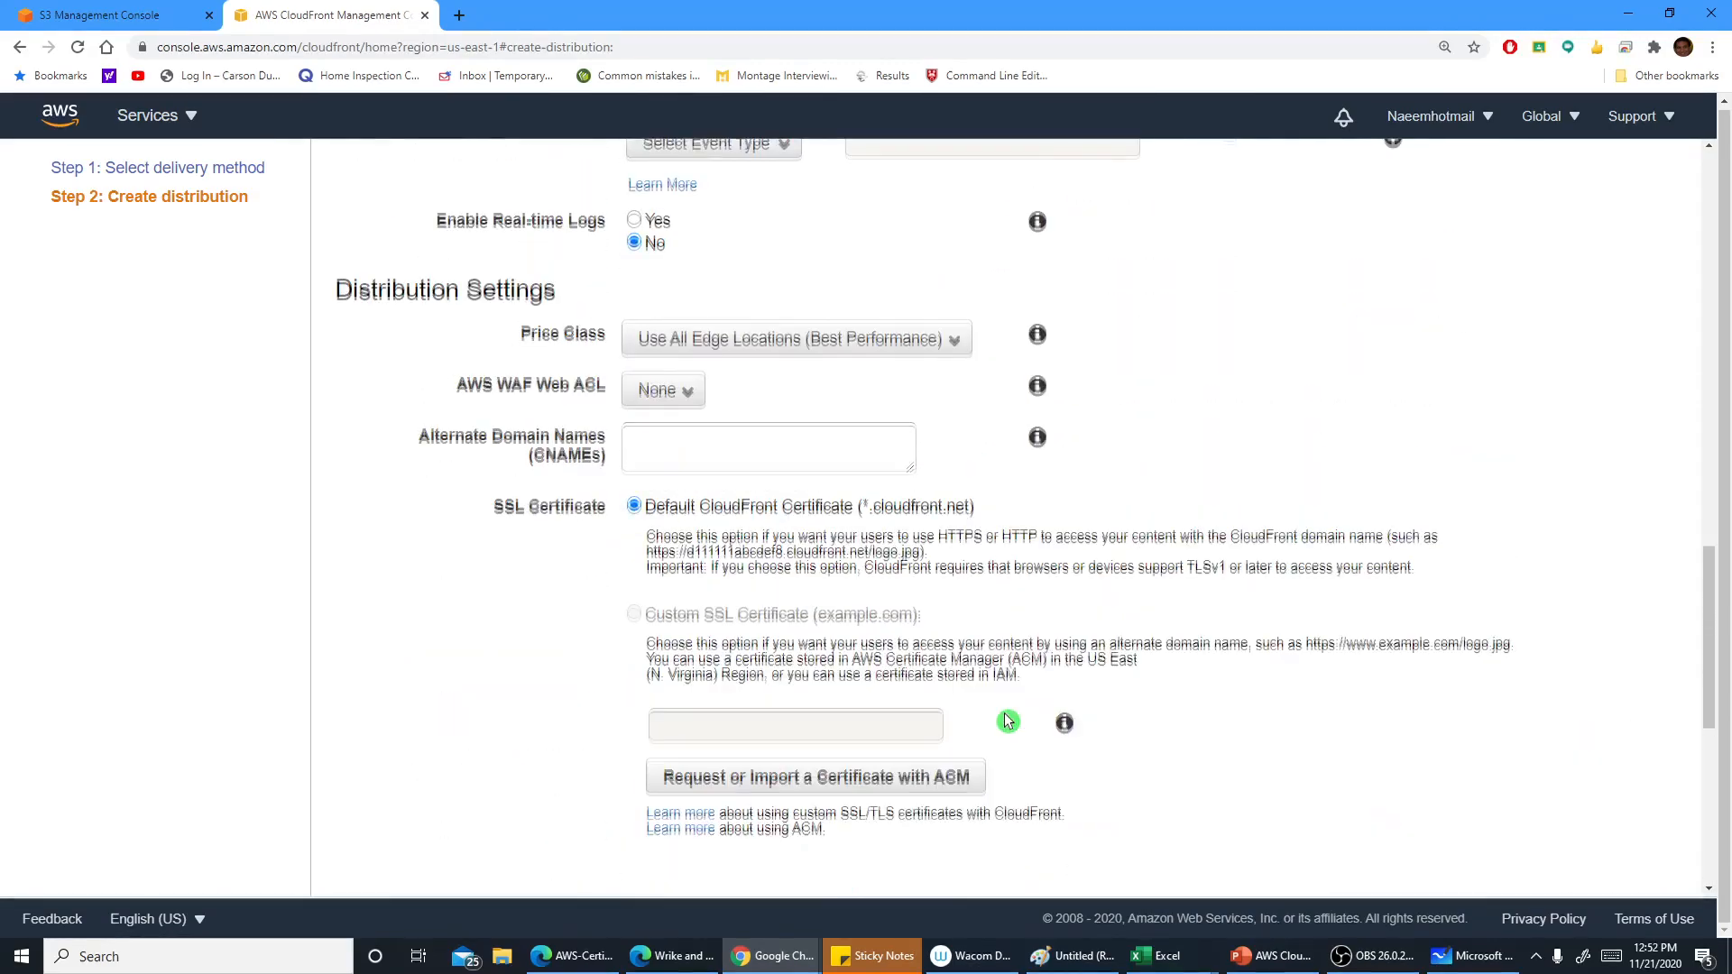
scroll(1008, 721, "up", 15)
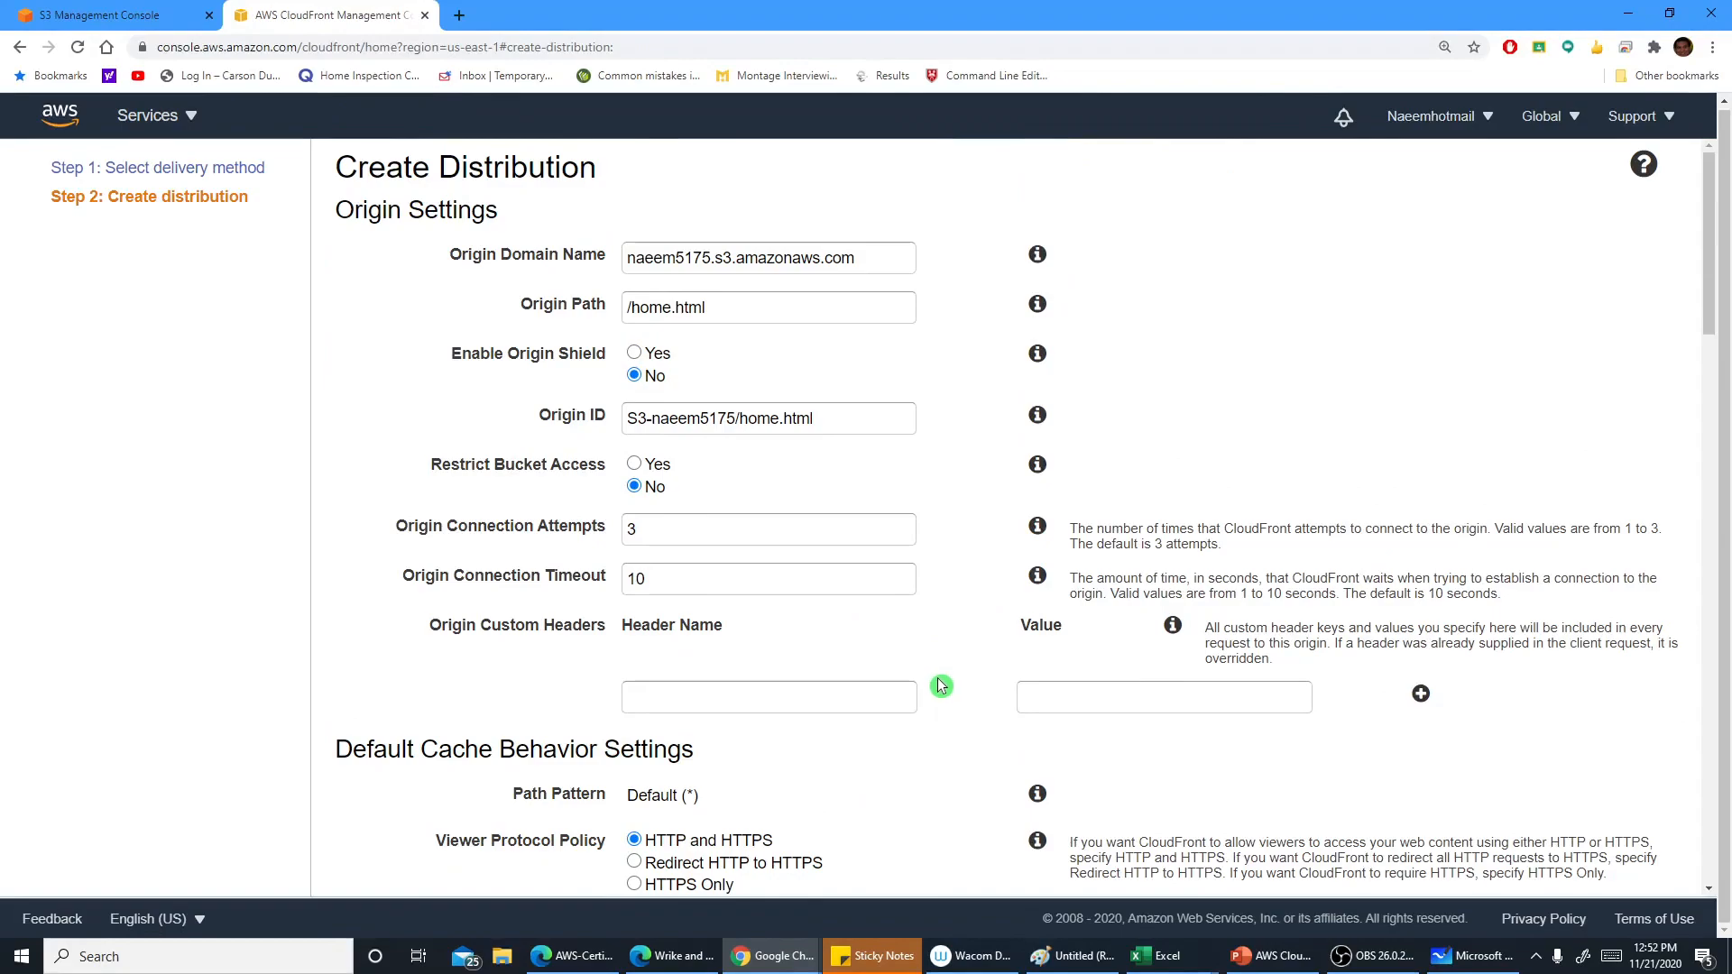
scroll(939, 681, "down", 20)
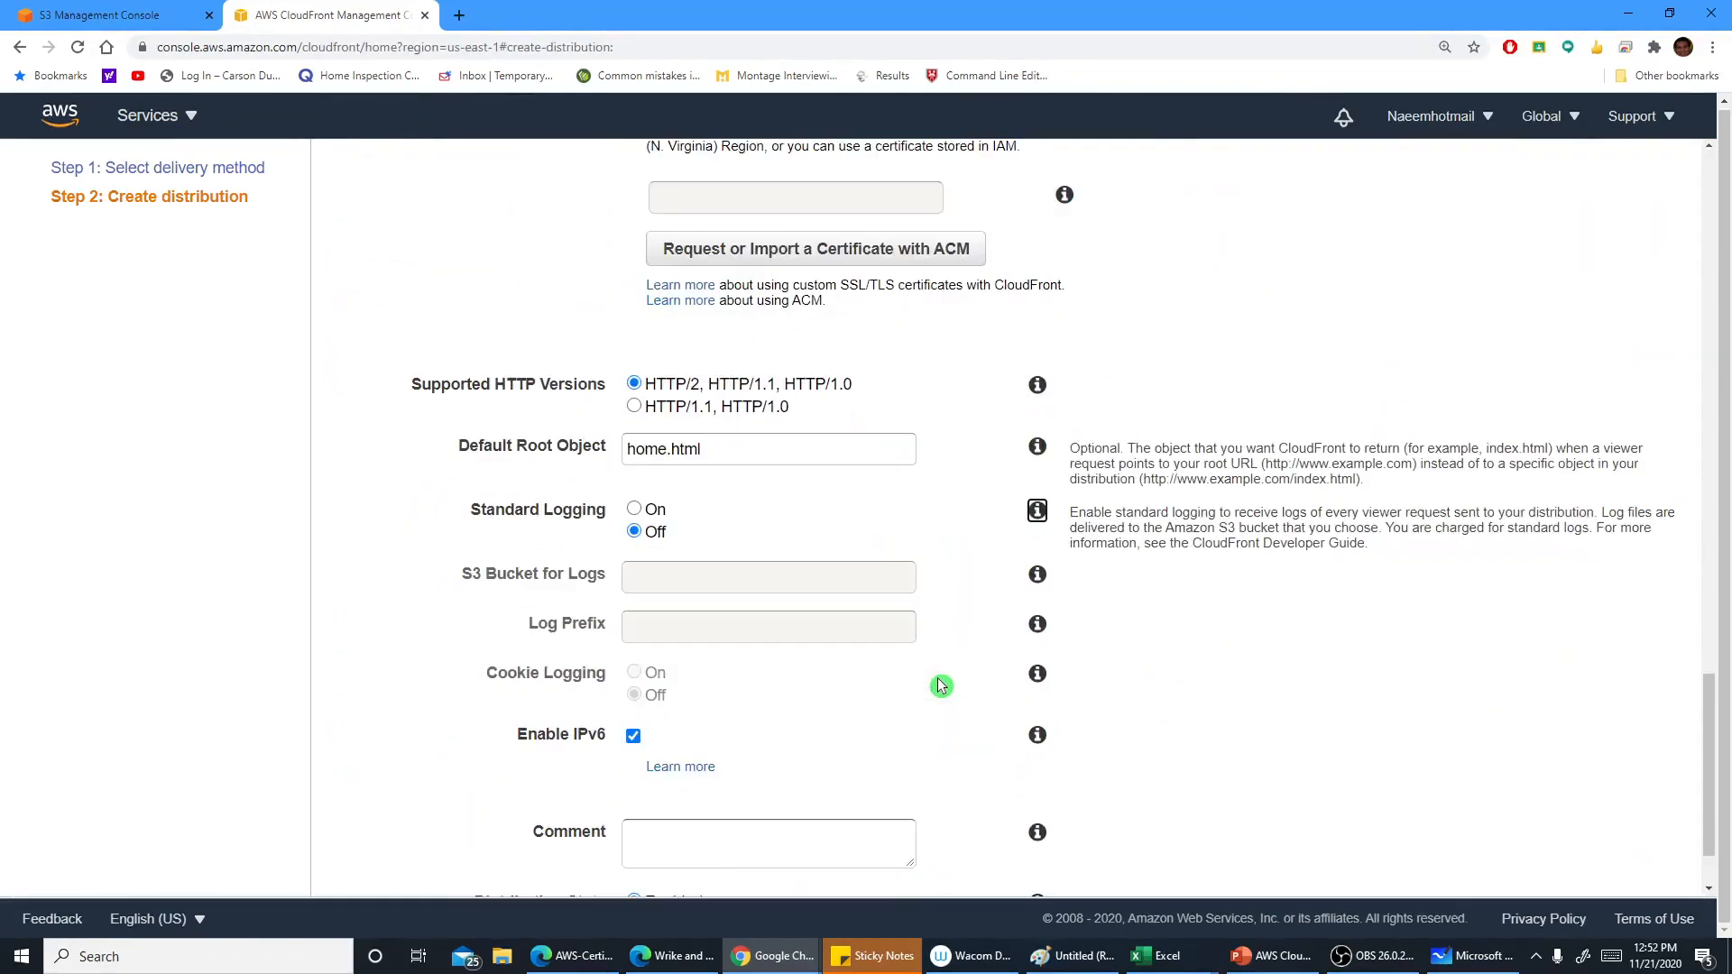
scroll(938, 686, "down", 2)
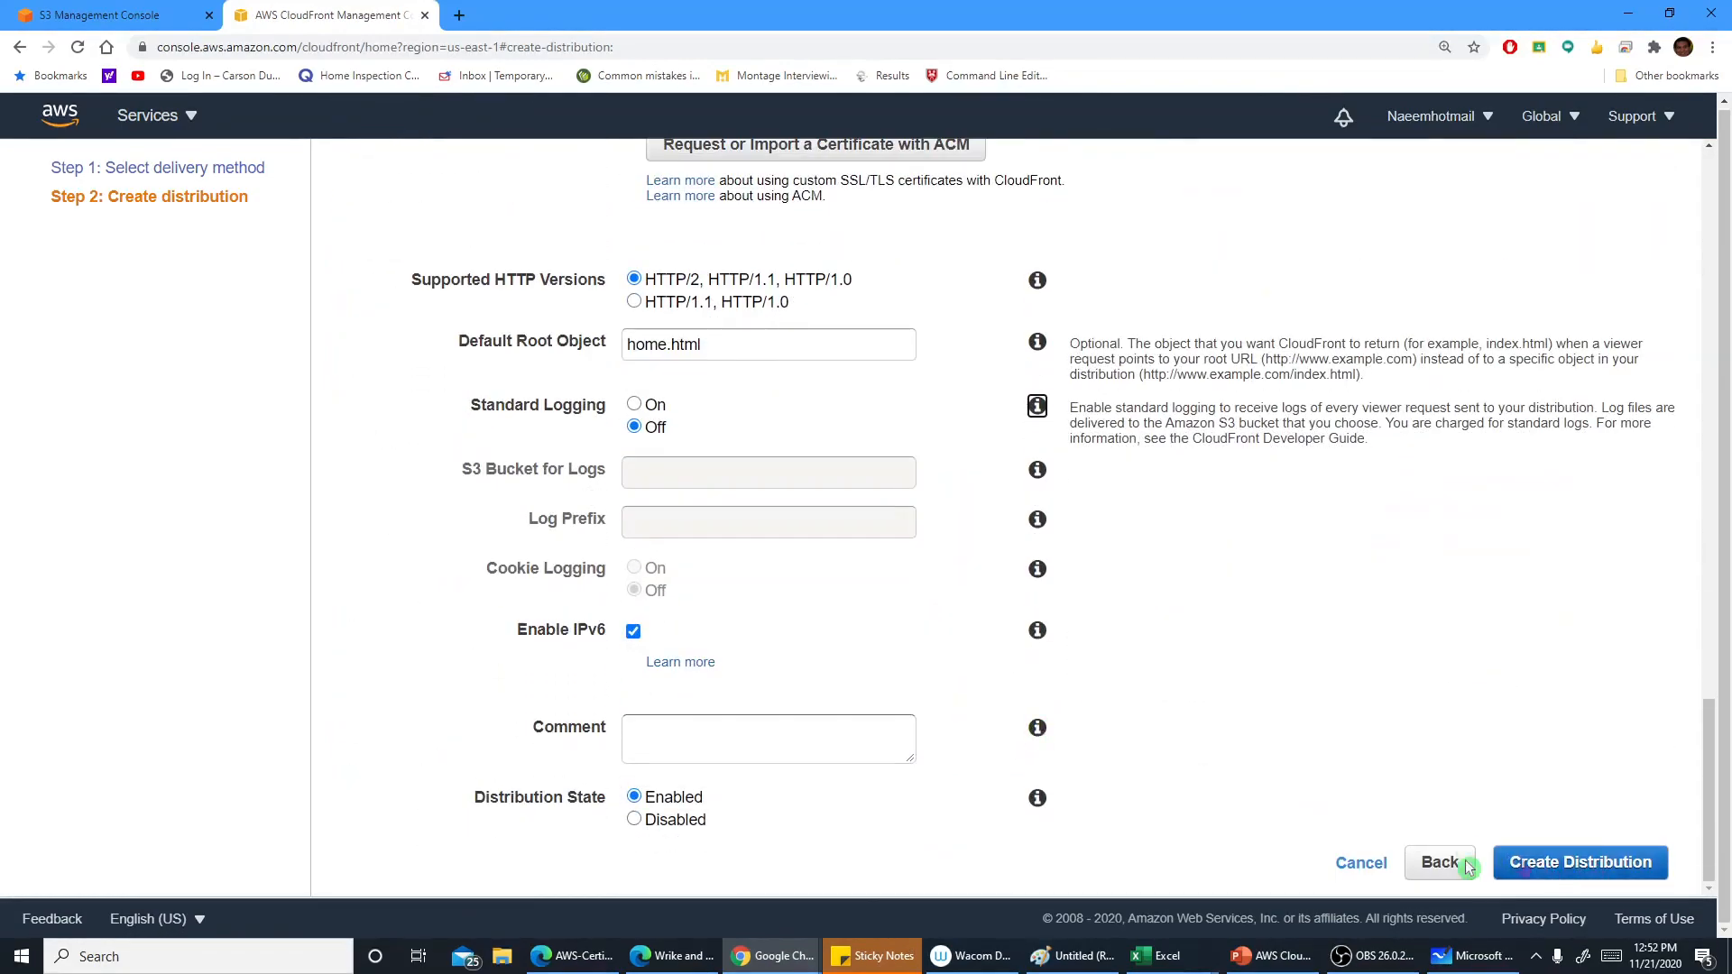
left_click(1546, 865)
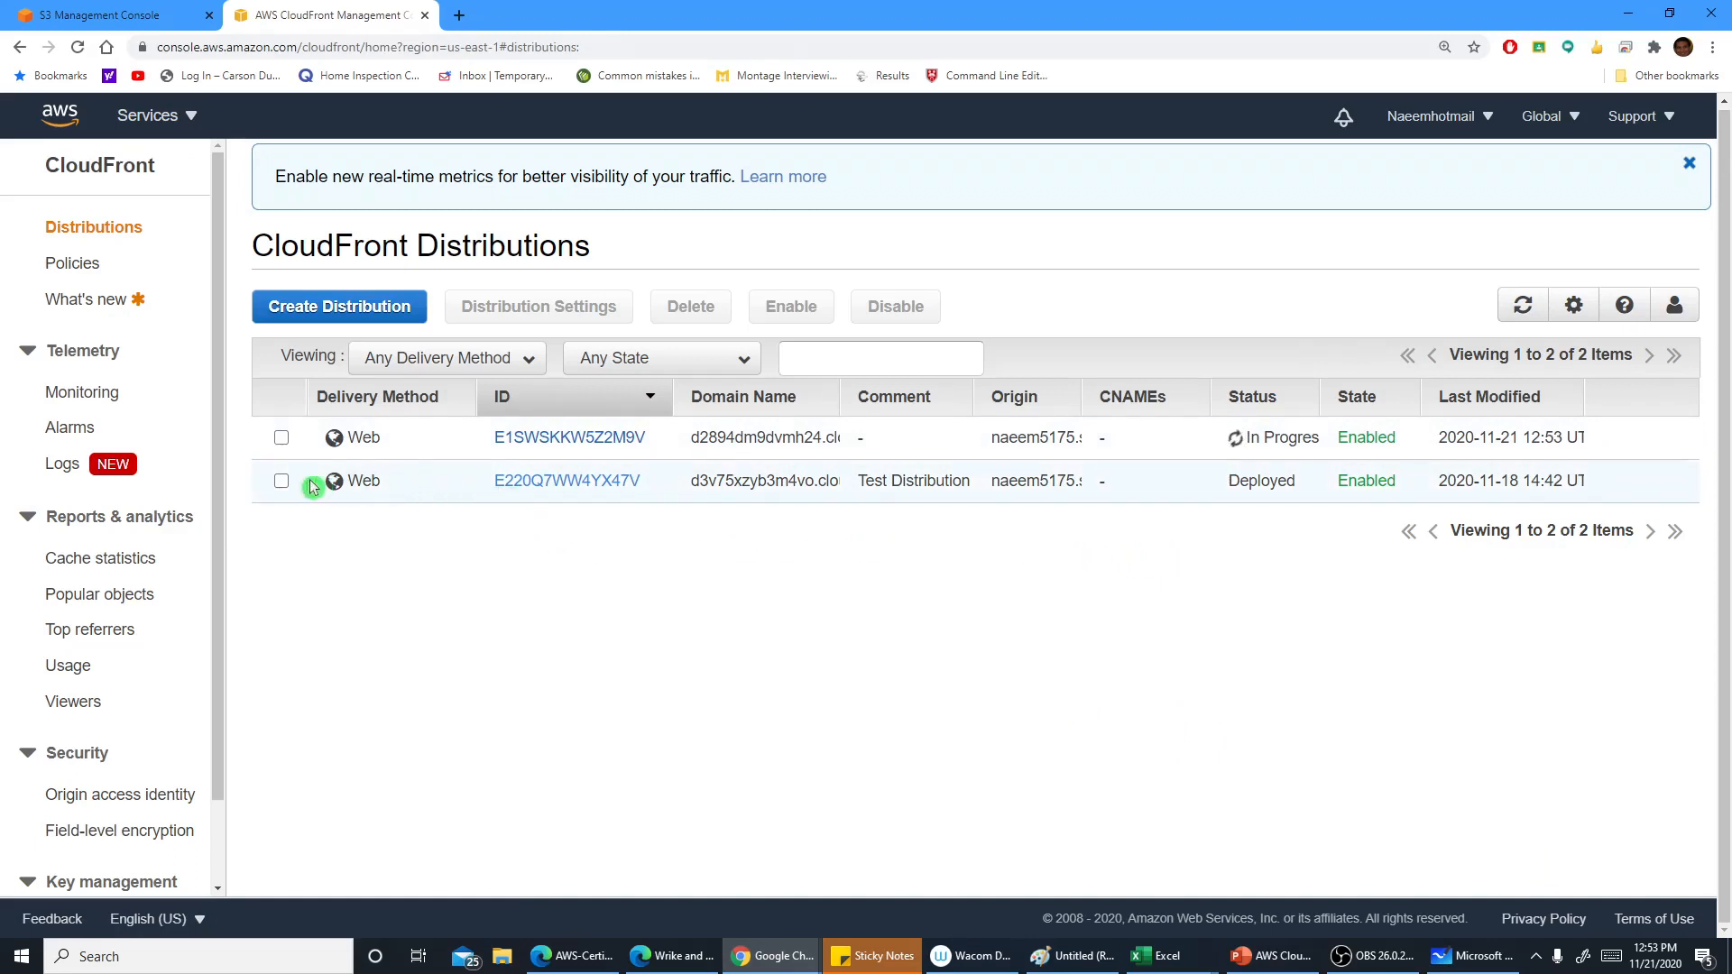
Open the deployed Test Distribution's details and examine its ARN and domain name
left_click(281, 481)
left_click(537, 481)
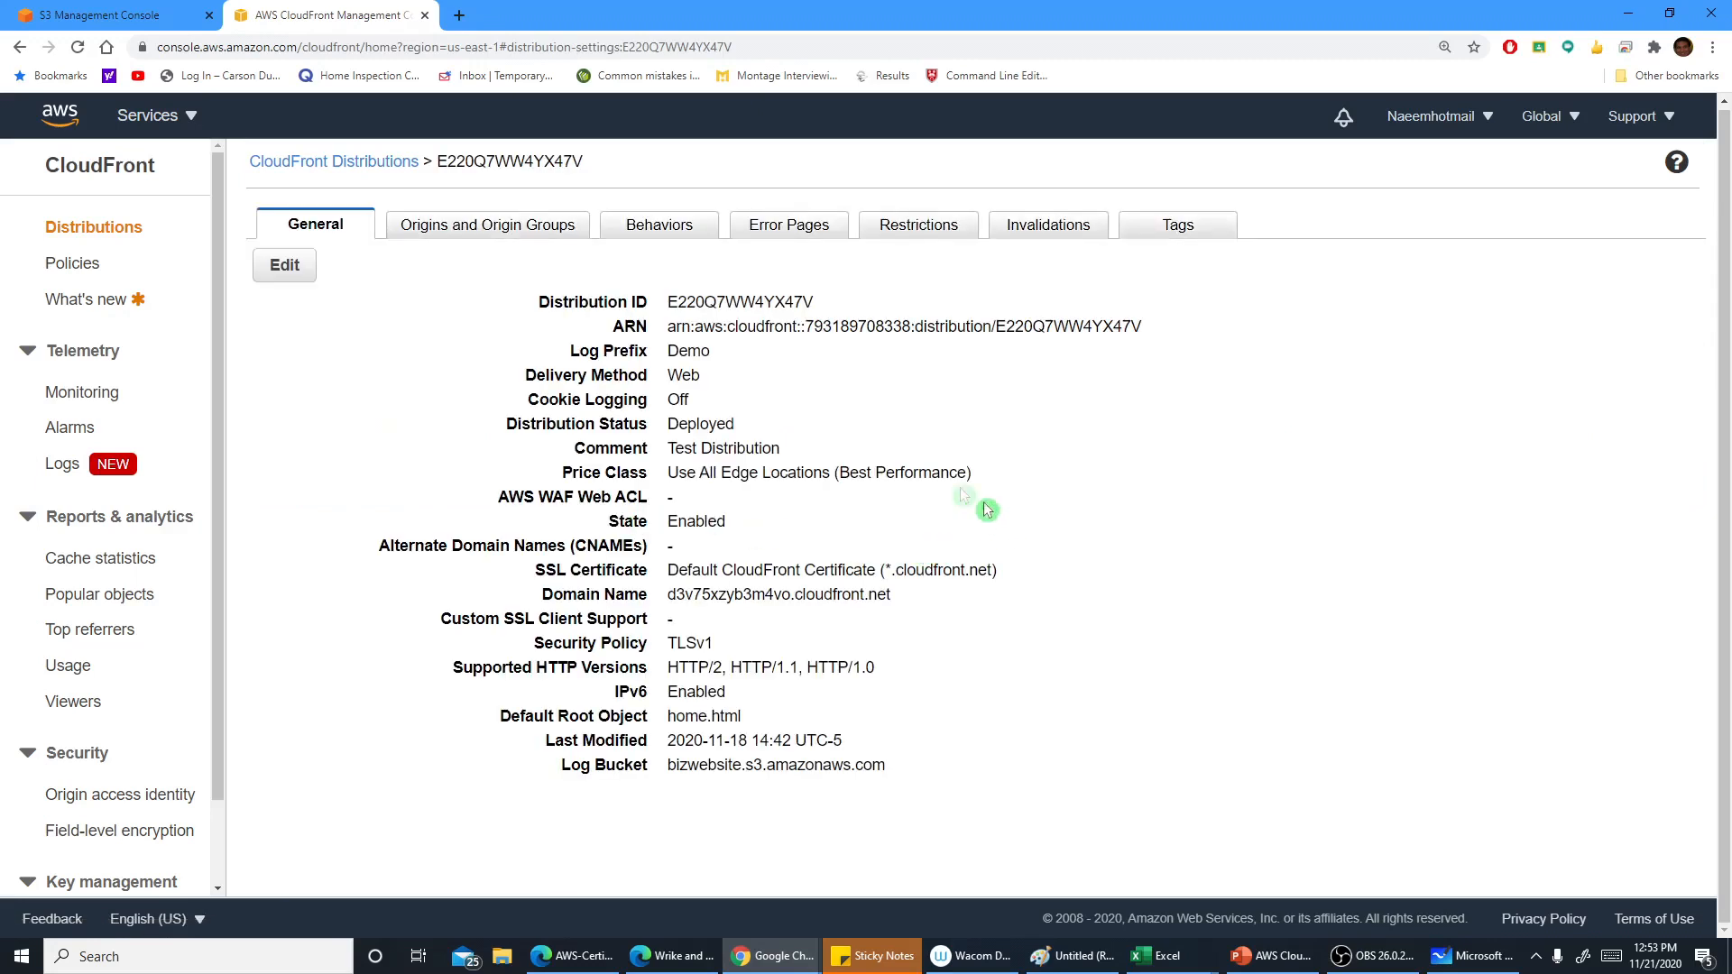
left_click_drag(672, 296, 1176, 340)
left_click(841, 305)
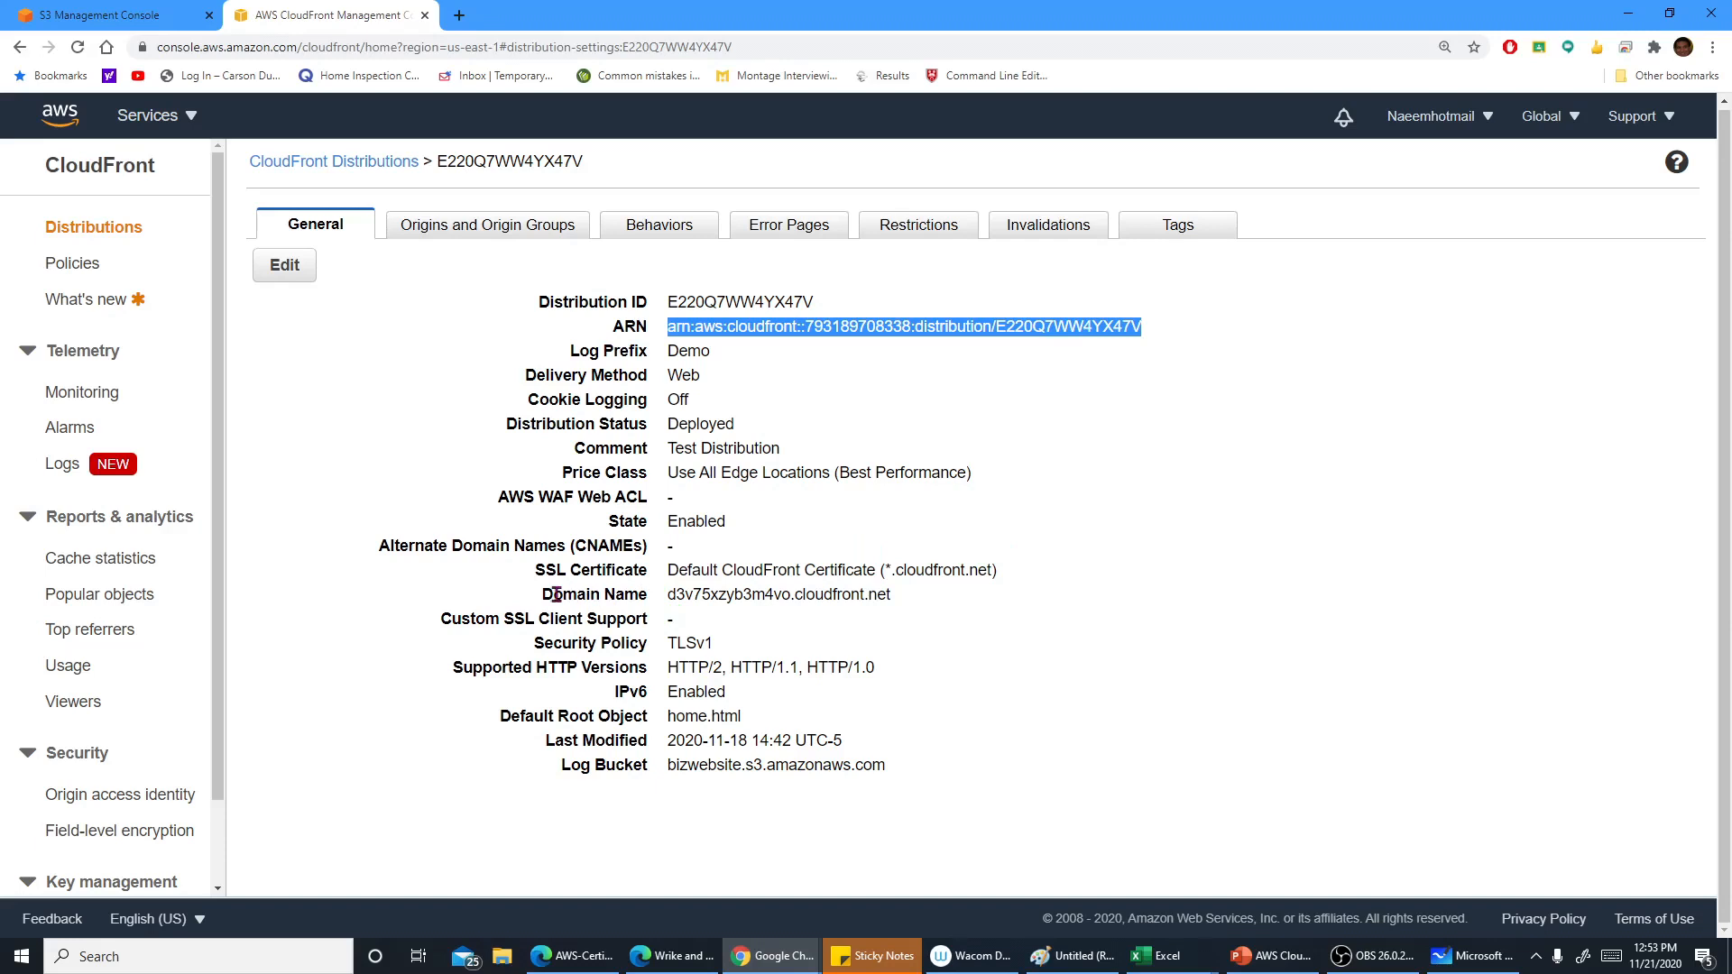
left_click_drag(543, 595, 692, 595)
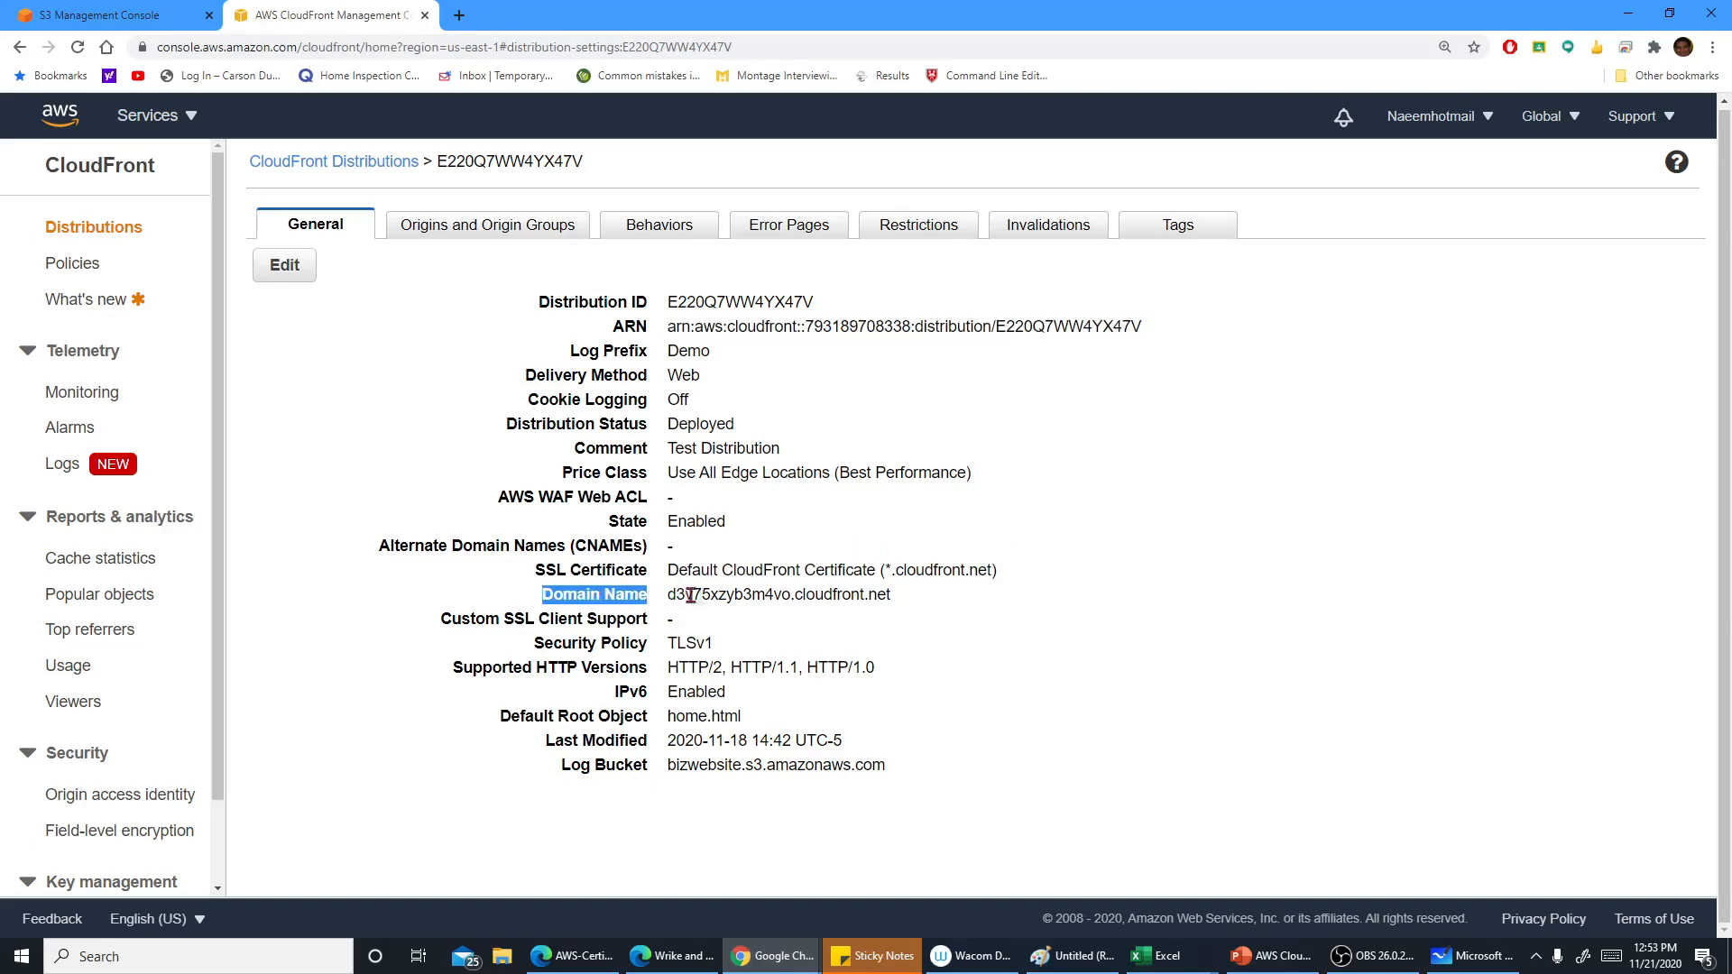
left_click(902, 595)
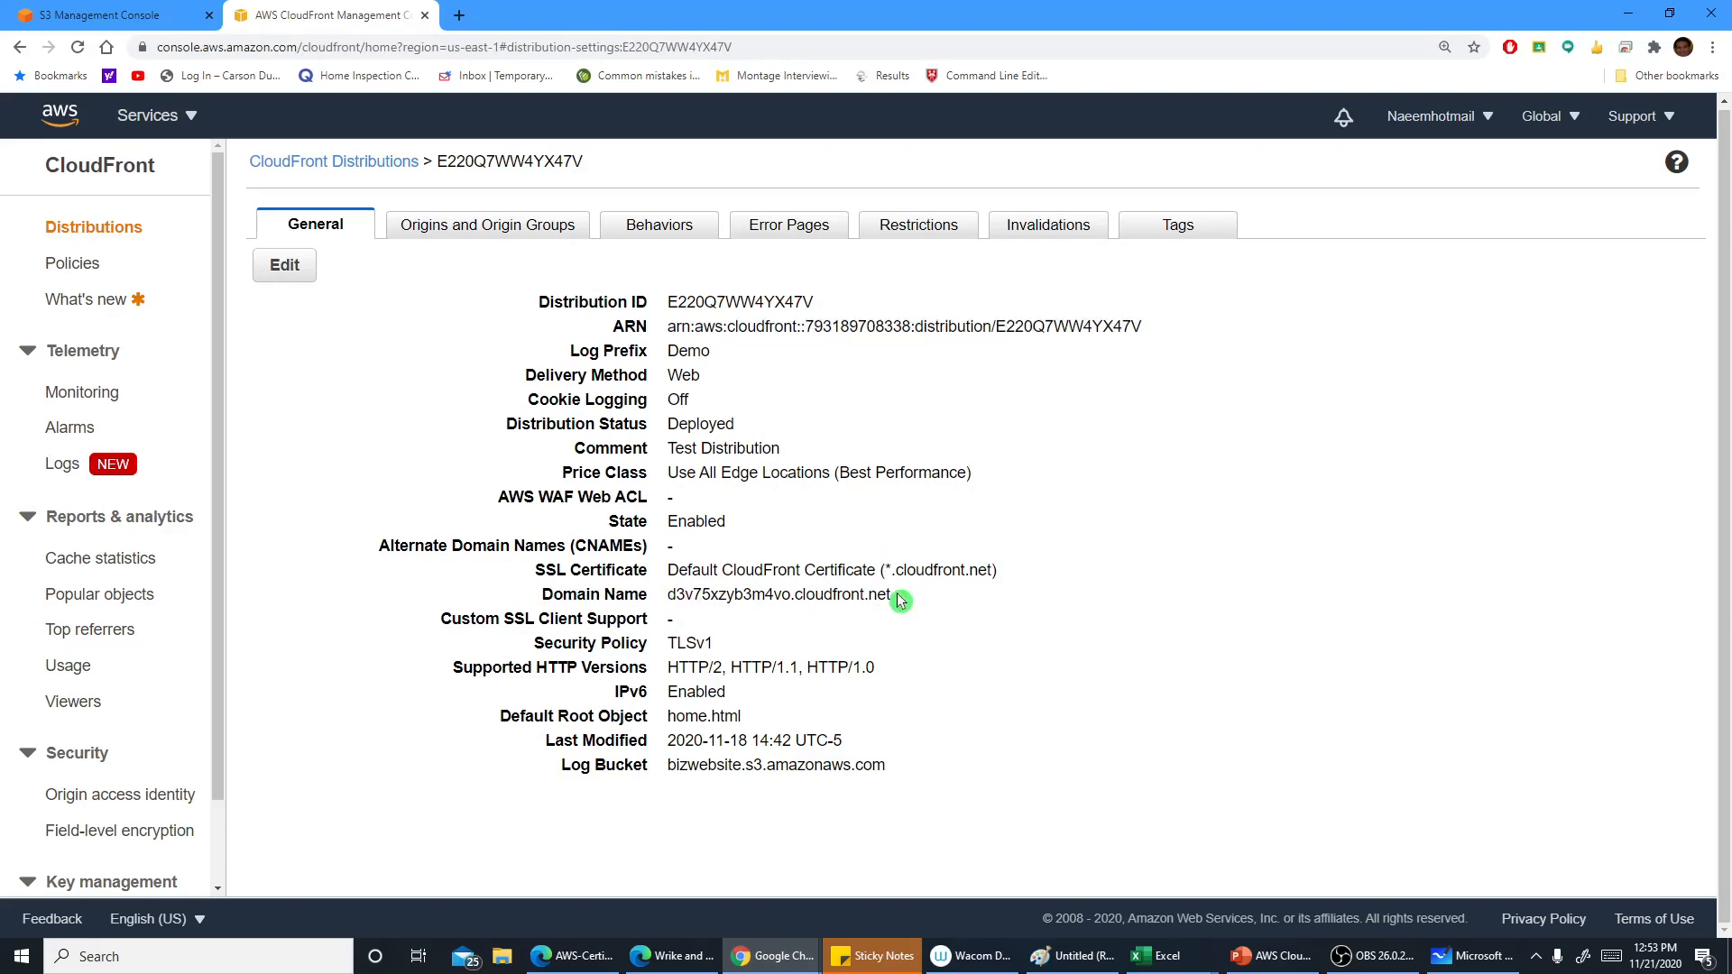
left_click_drag(878, 595, 668, 596)
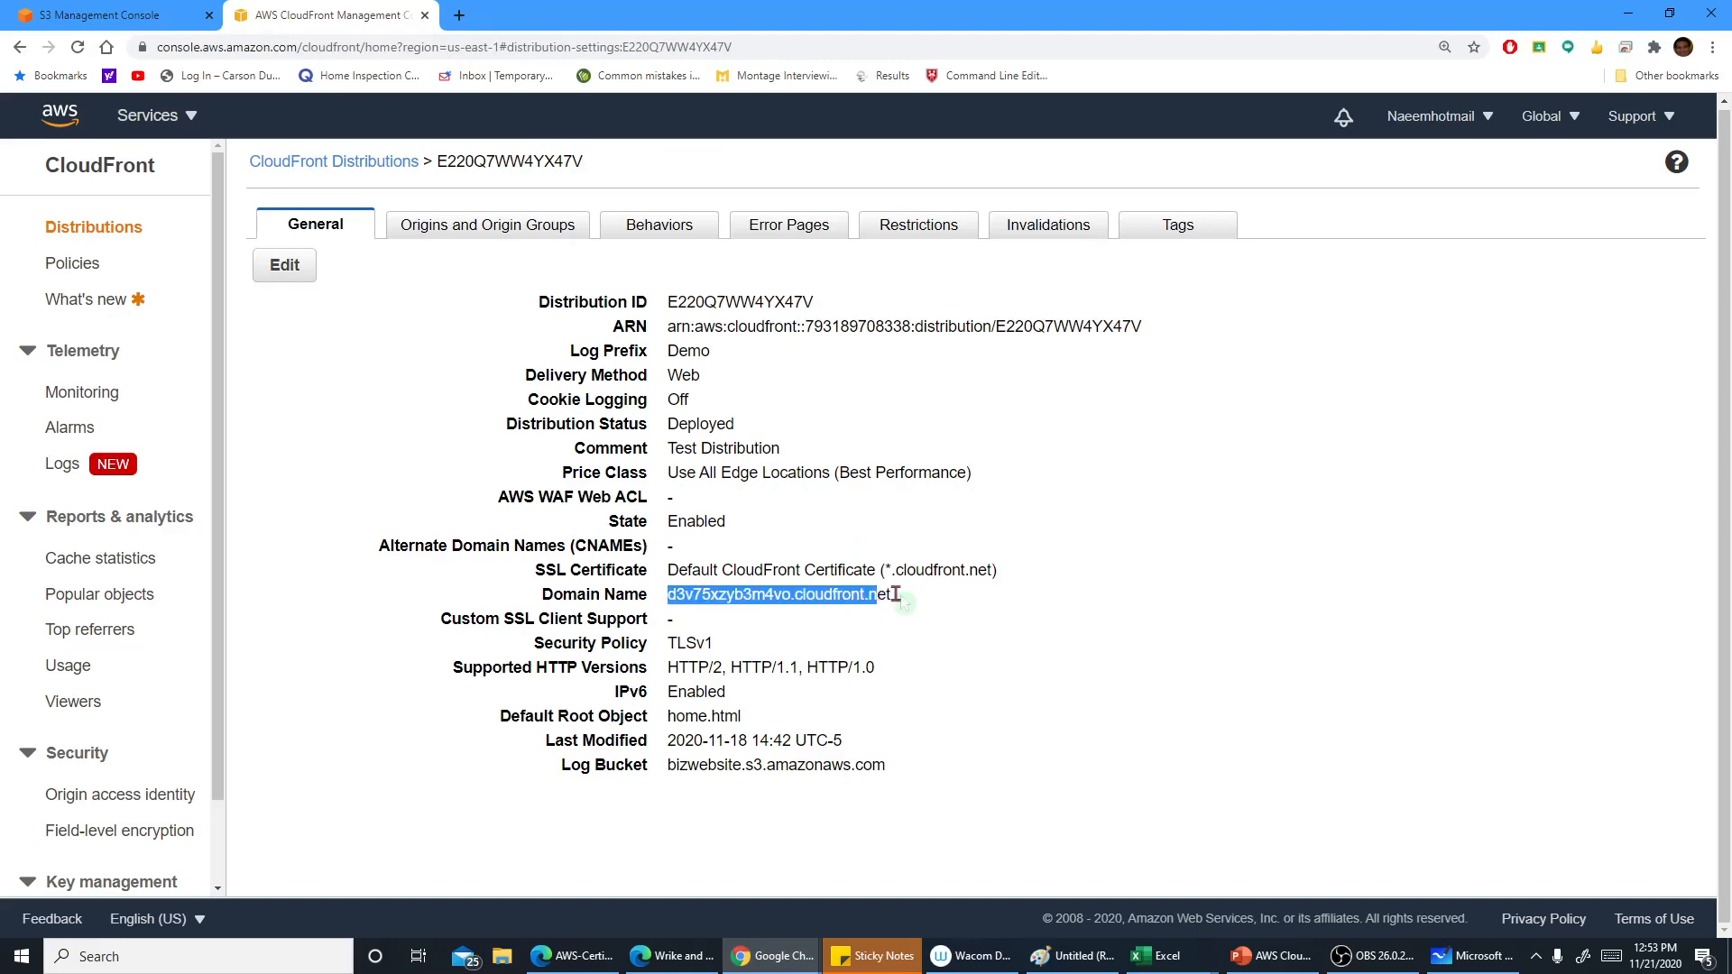
left_click(905, 600)
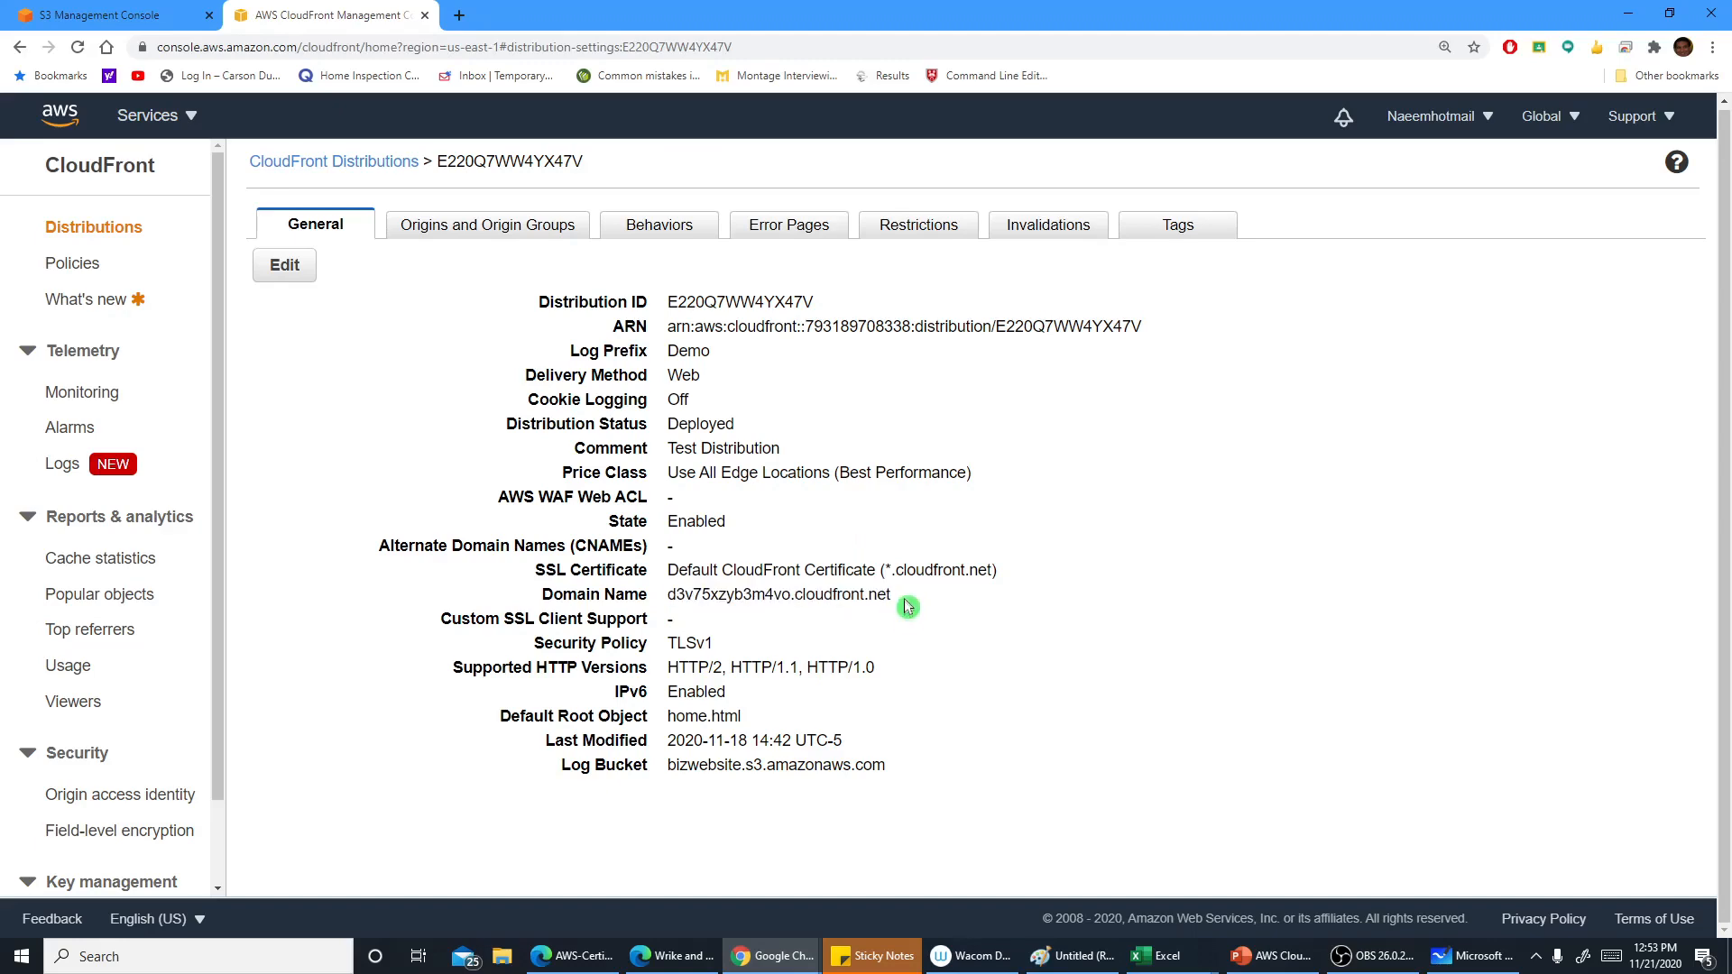
Open the local home.html file from the desktop in the browser to preview it, and close that tab
left_click(1629, 13)
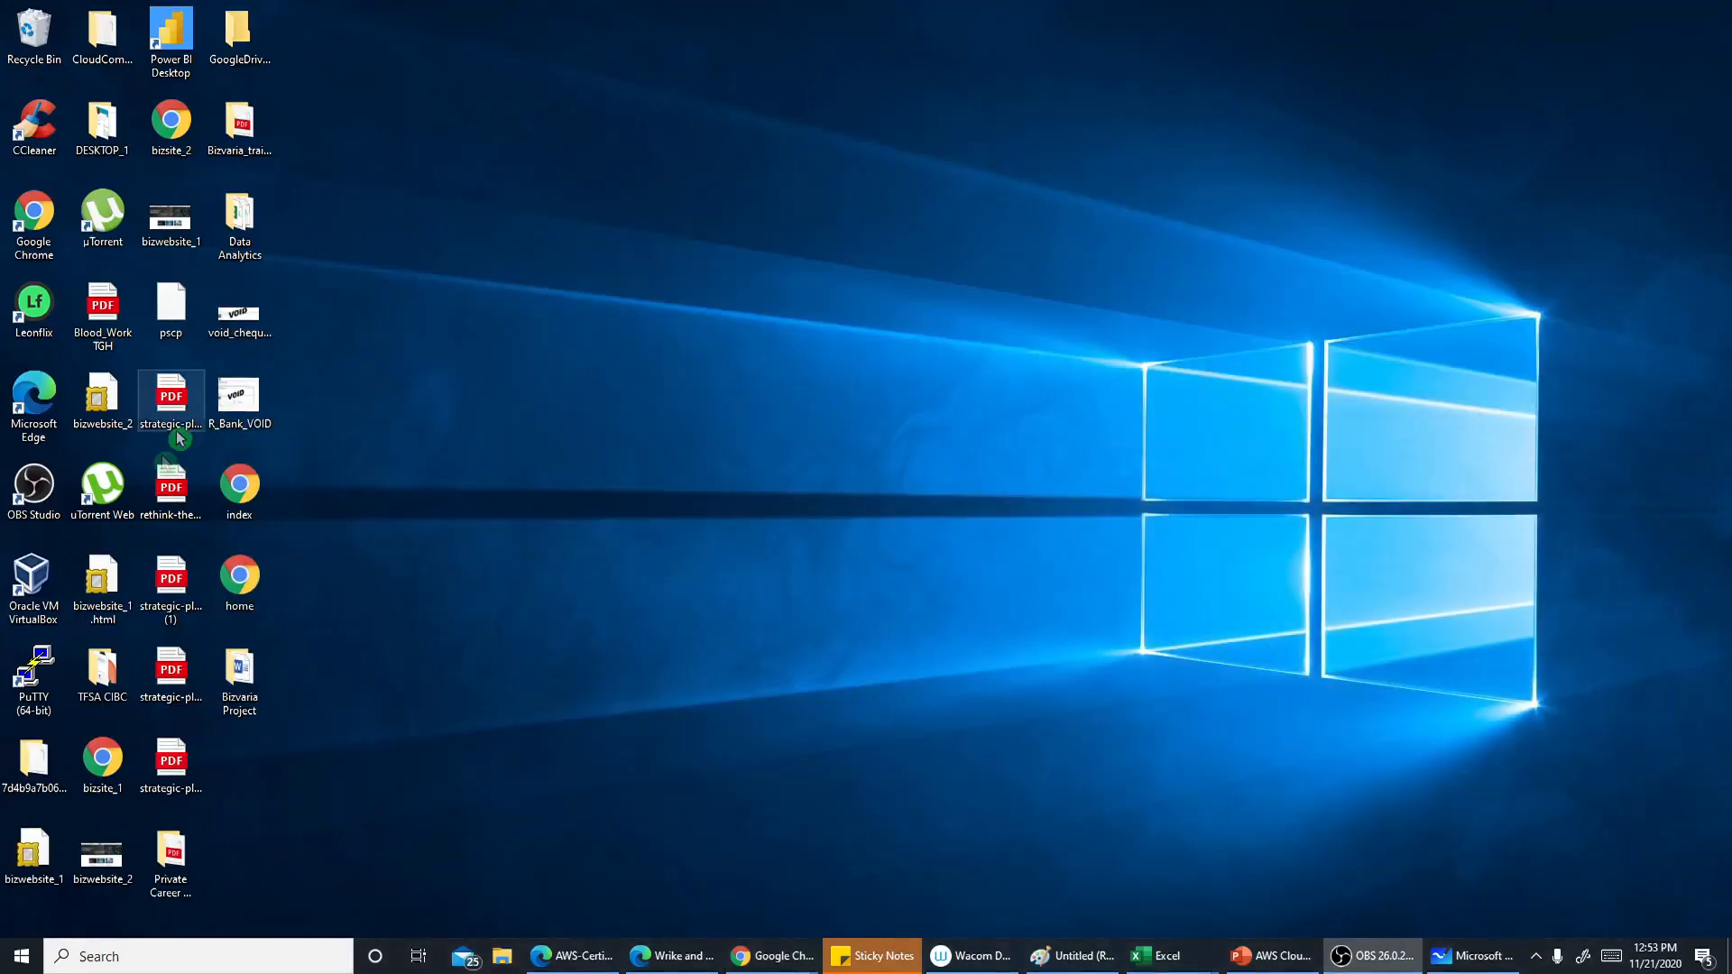
double_click(240, 577)
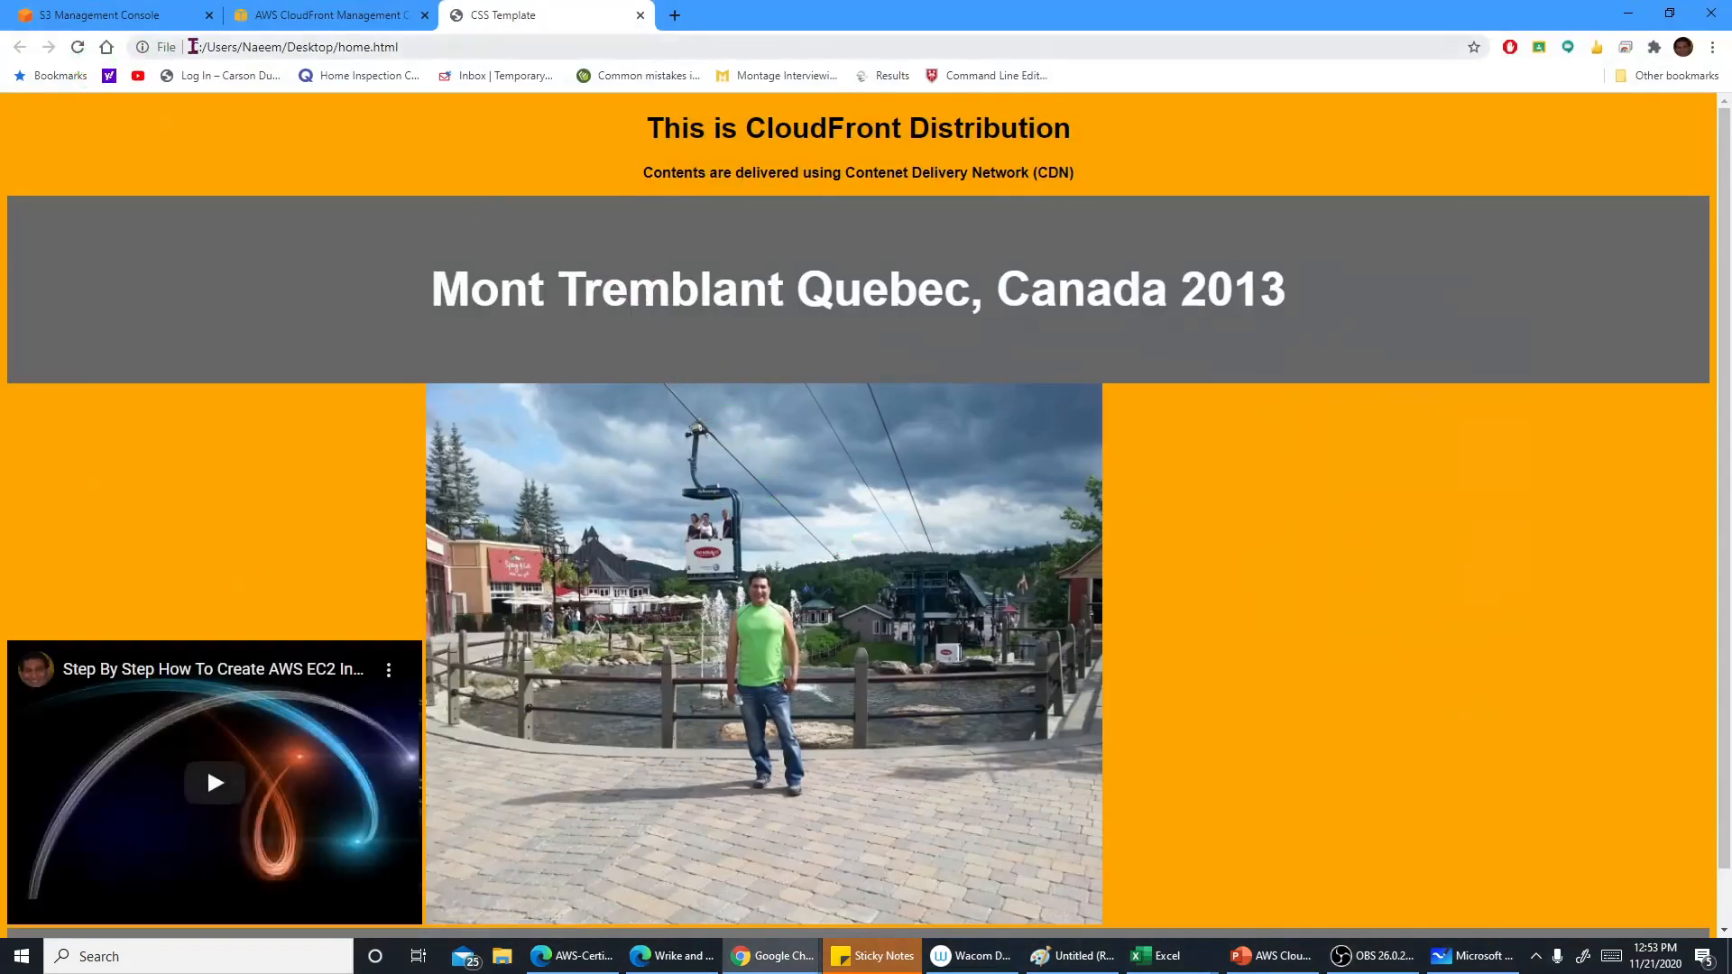
left_click(193, 46)
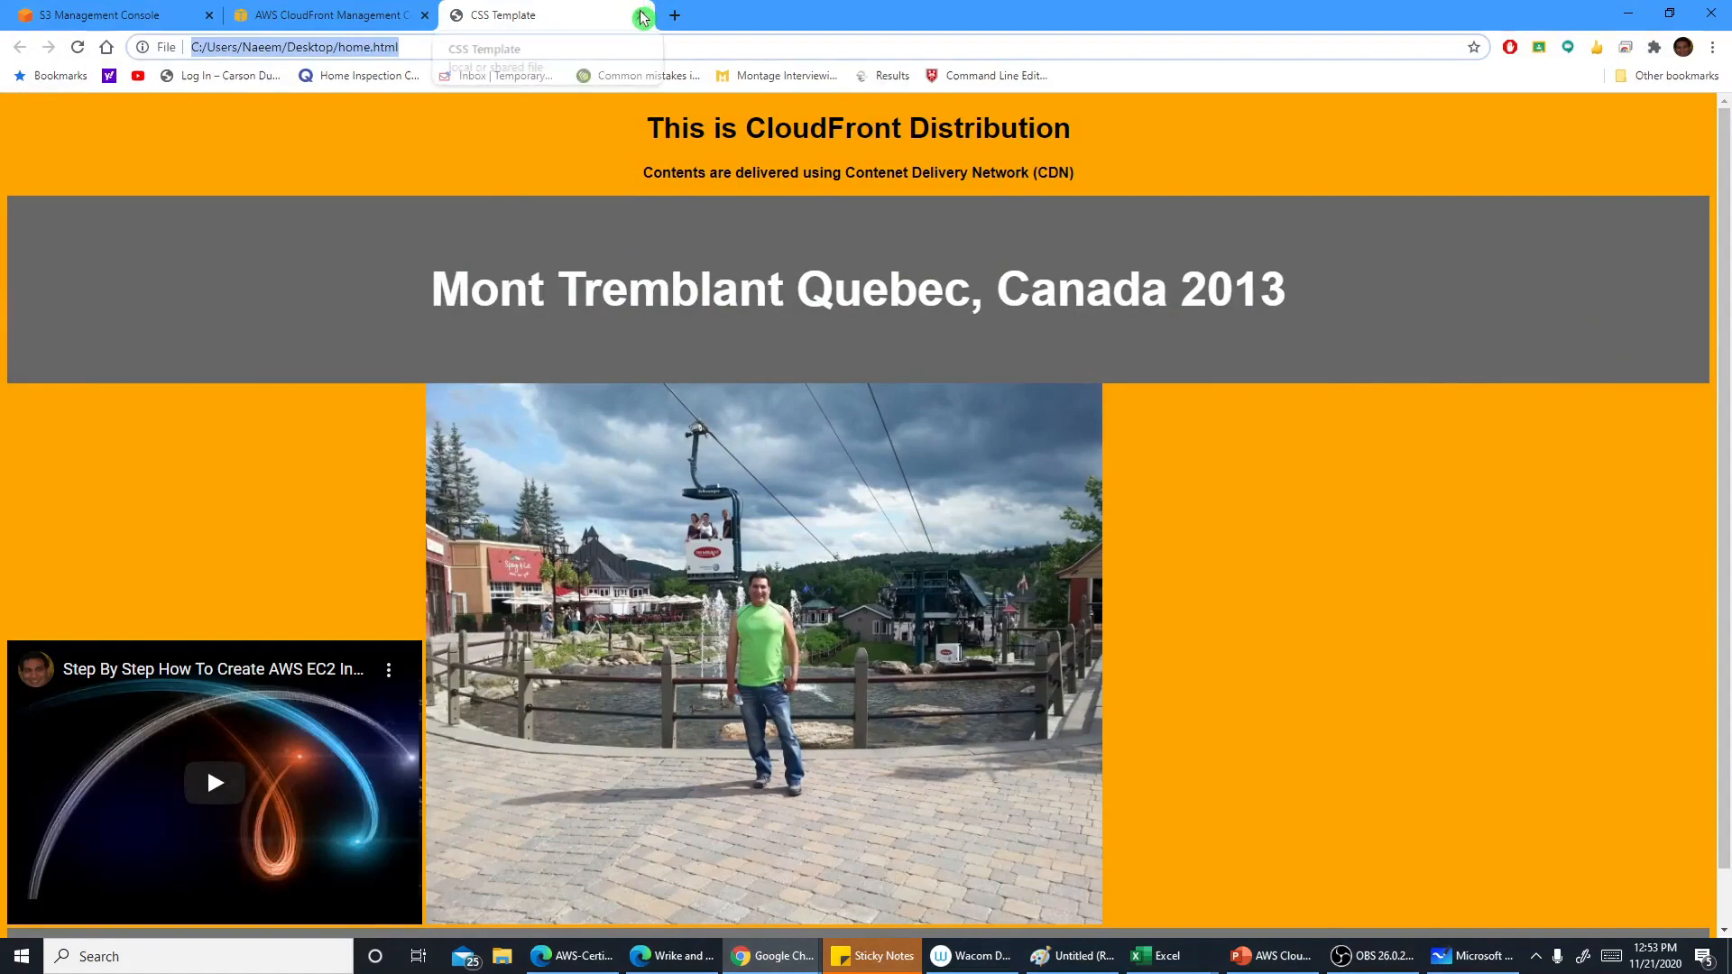
left_click(643, 15)
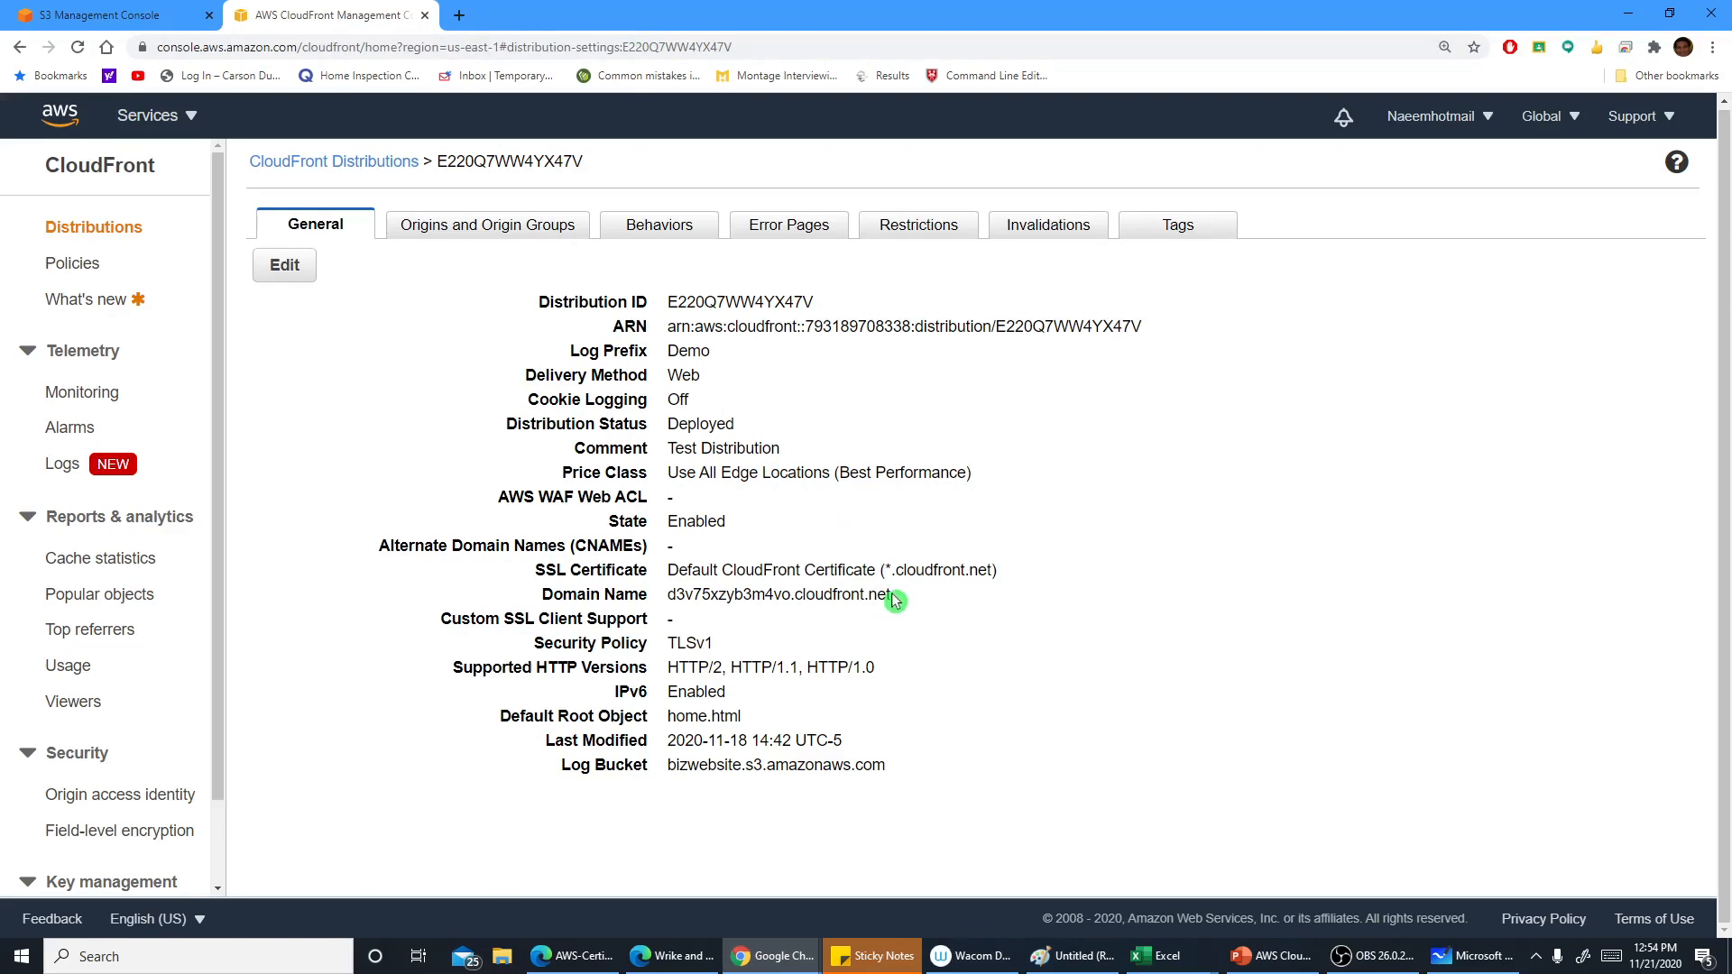
Copy the distribution's domain name and load it in a new browser tab
left_click_drag(891, 593, 666, 594)
key("ctrl+c")
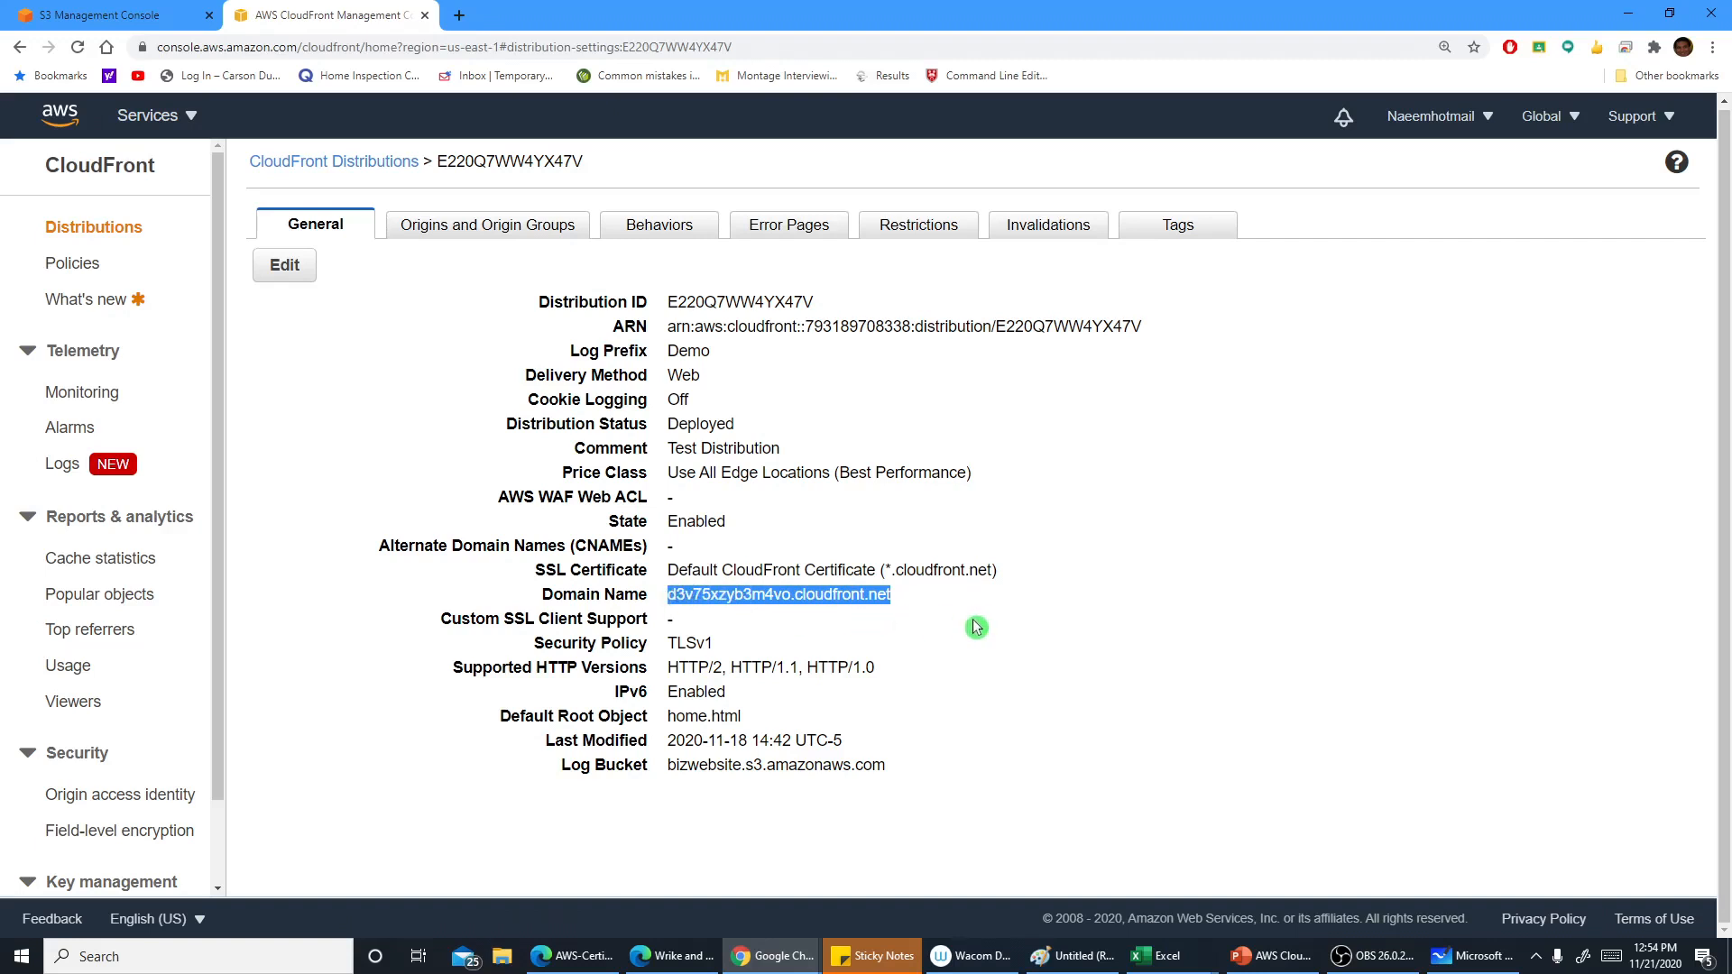
left_click(460, 15)
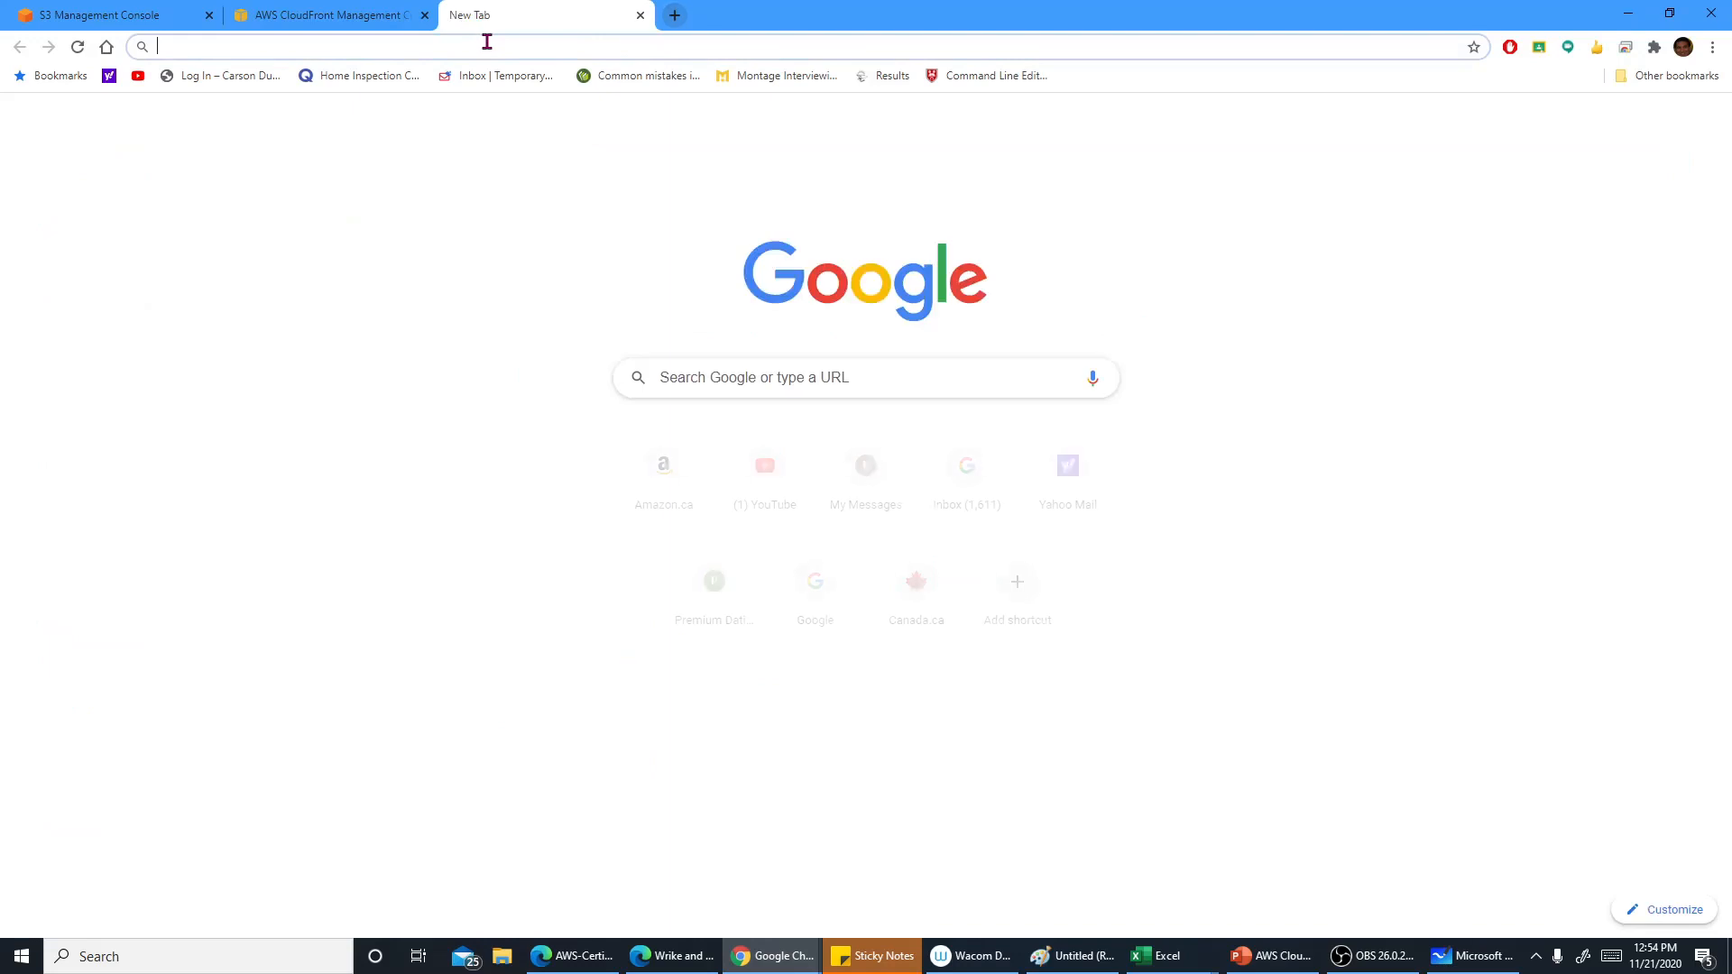
left_click(487, 41)
key("ctrl+v")
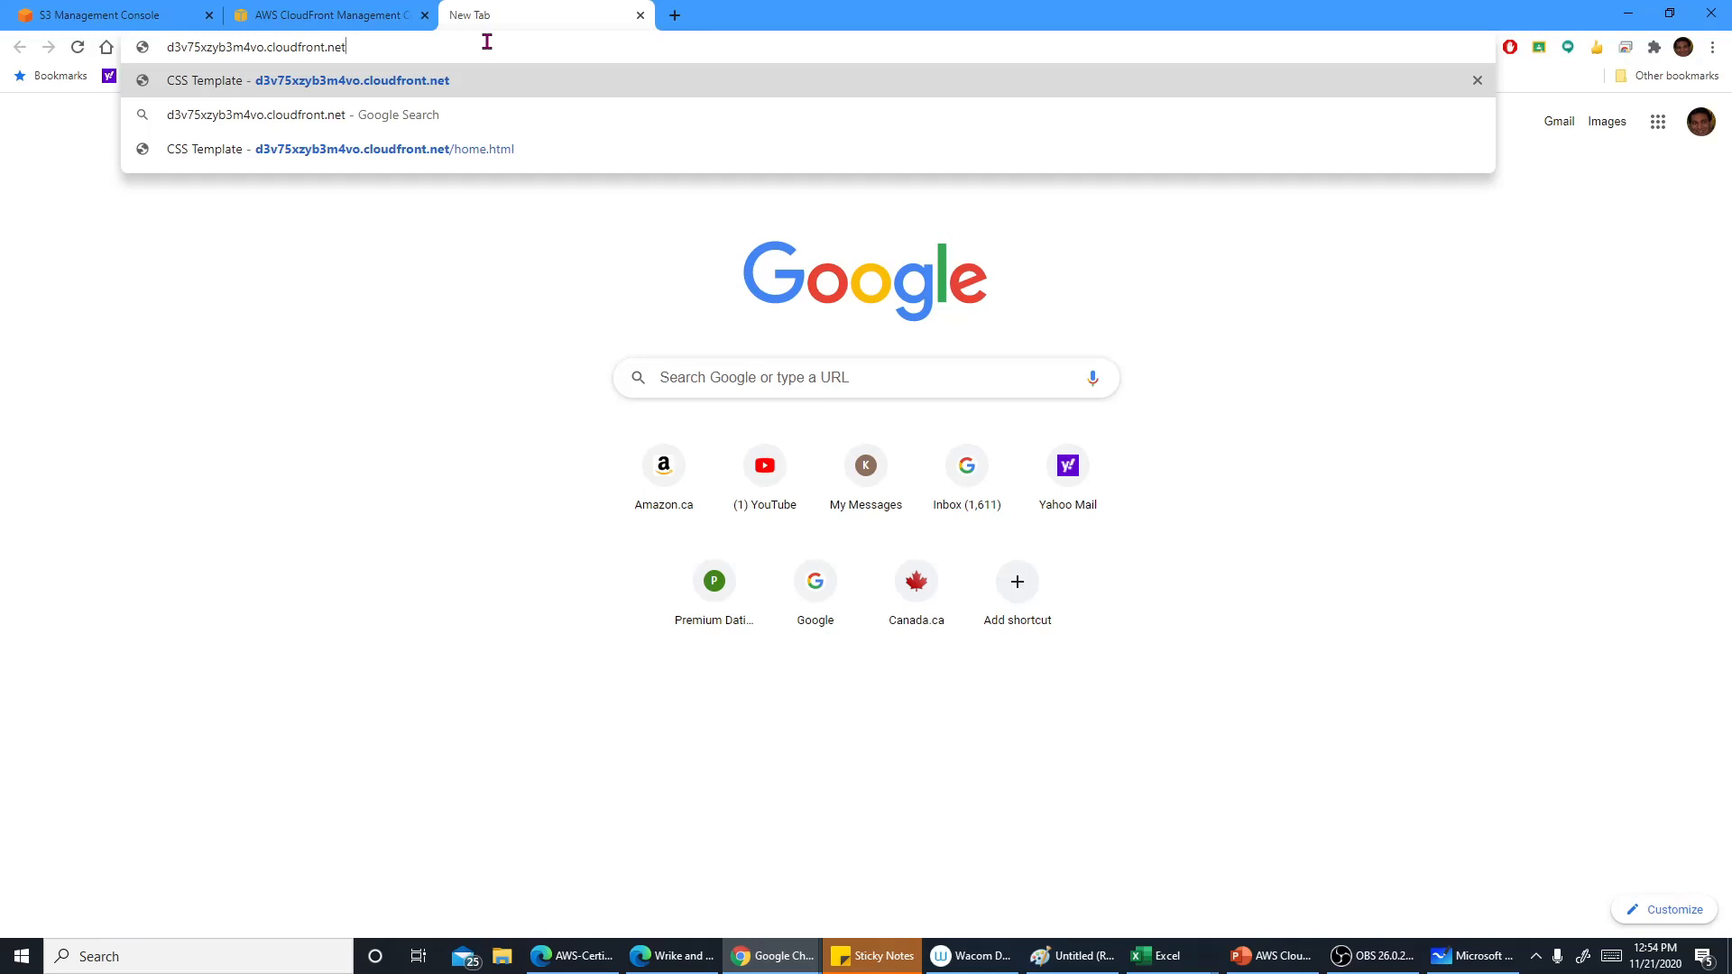
key("Return")
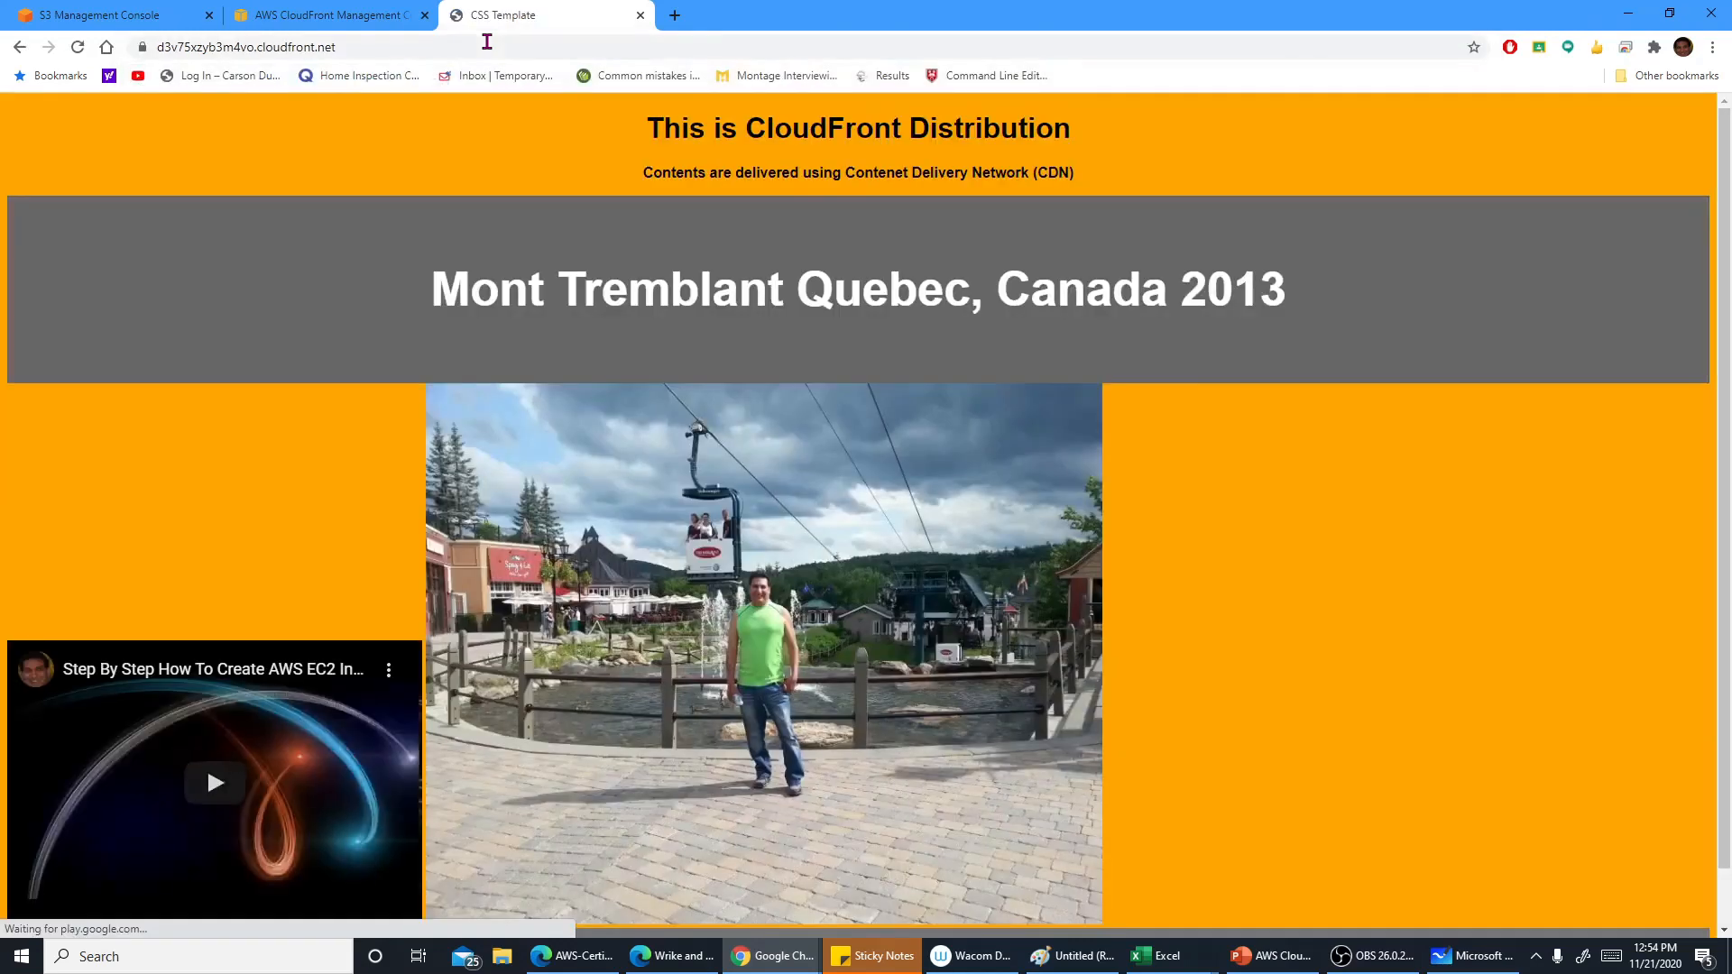